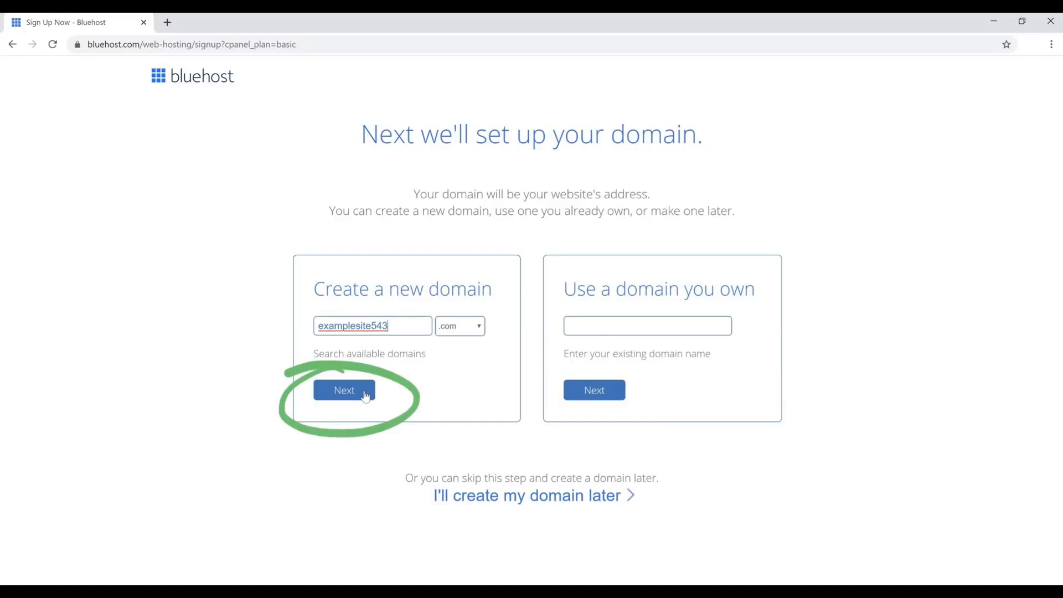
- Submit examplesite543 with the .com extension as the new domain and start creating the hosting account
{"action": "left_click", "coordinate": [366, 396]}
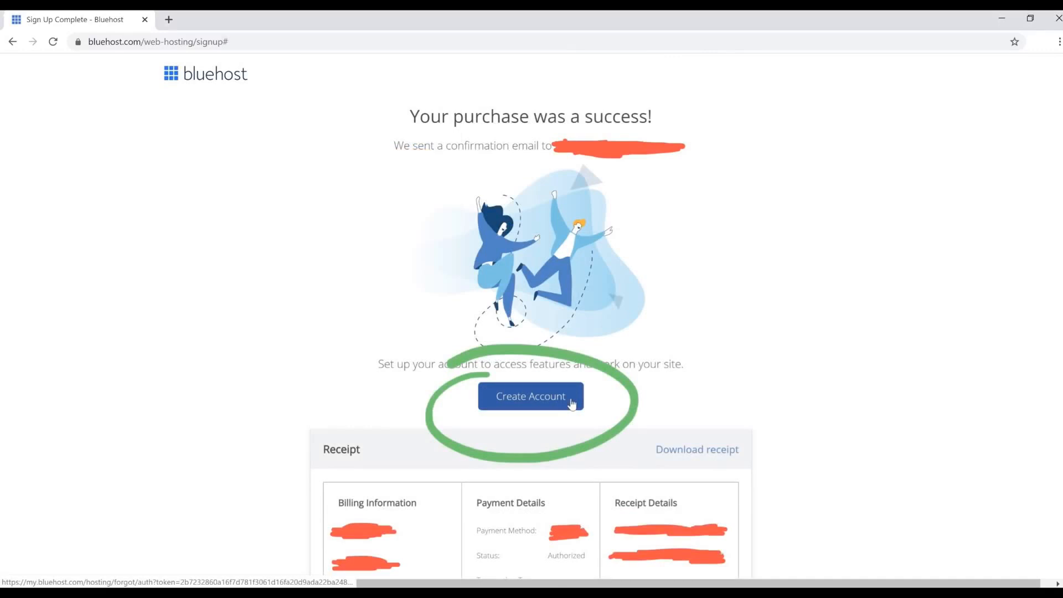
{"action": "left_click", "coordinate": [572, 404]}
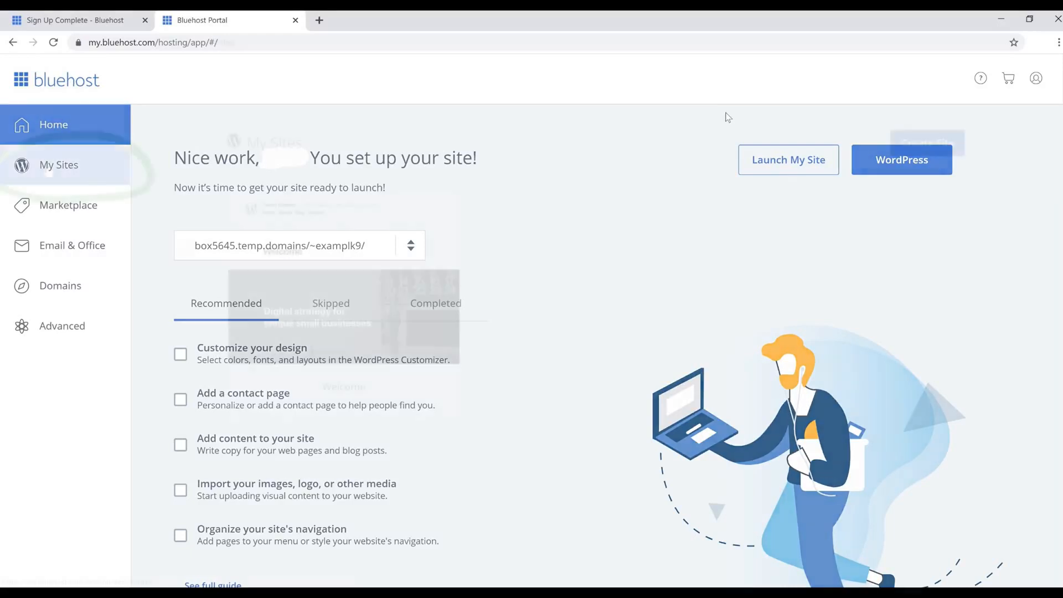
- Log into WordPress for the Welcome site listed among the hosting account's sites
{"action": "left_click", "coordinate": [48, 166]}
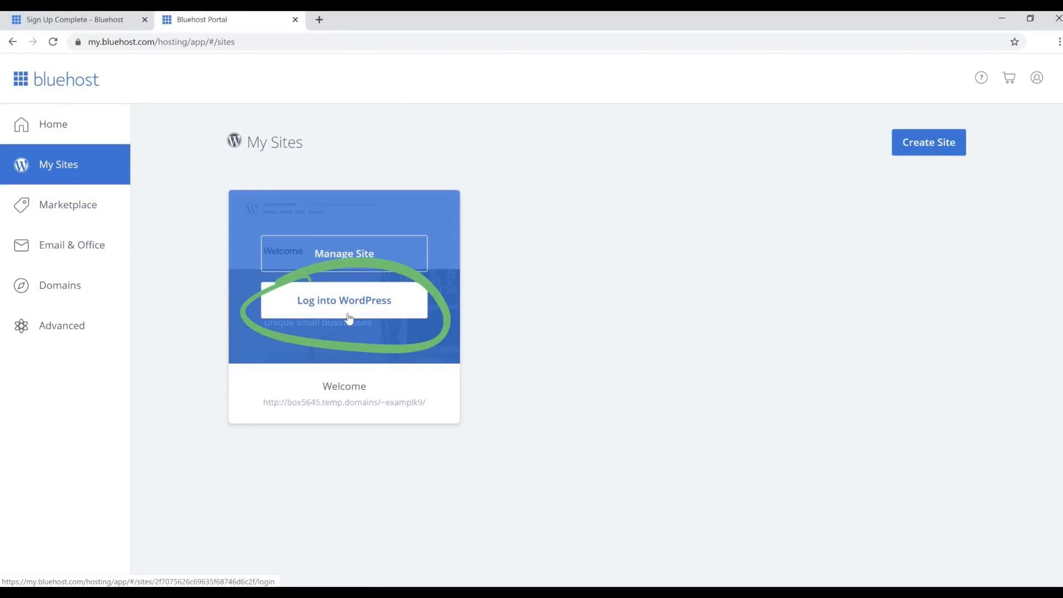
{"action": "left_click", "coordinate": [348, 319]}
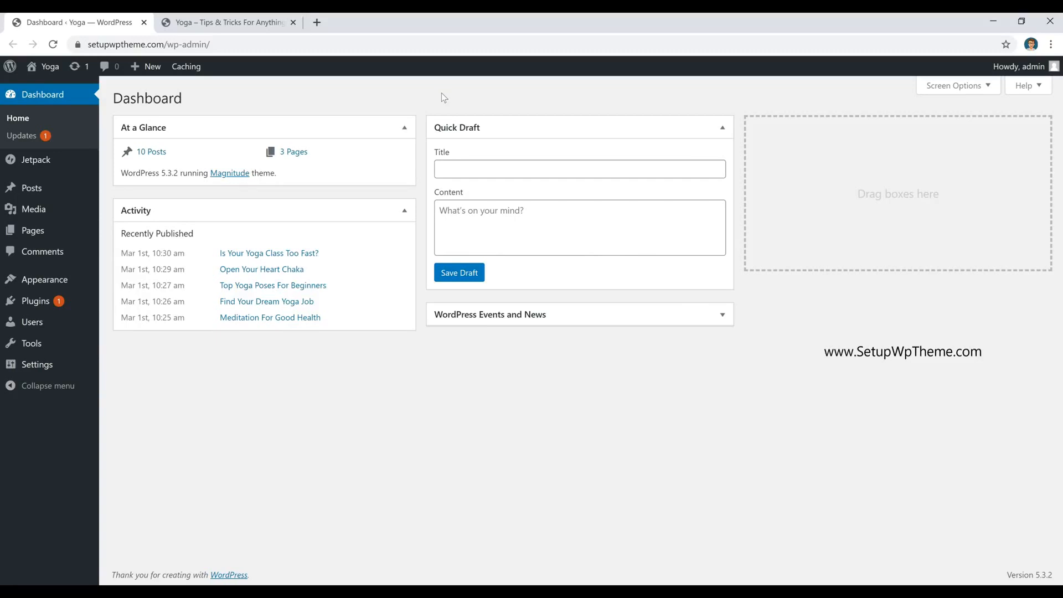
- Look over the Yoga site's front page, from the featured posts down to the article list and categories
{"action": "left_click", "coordinate": [228, 25]}
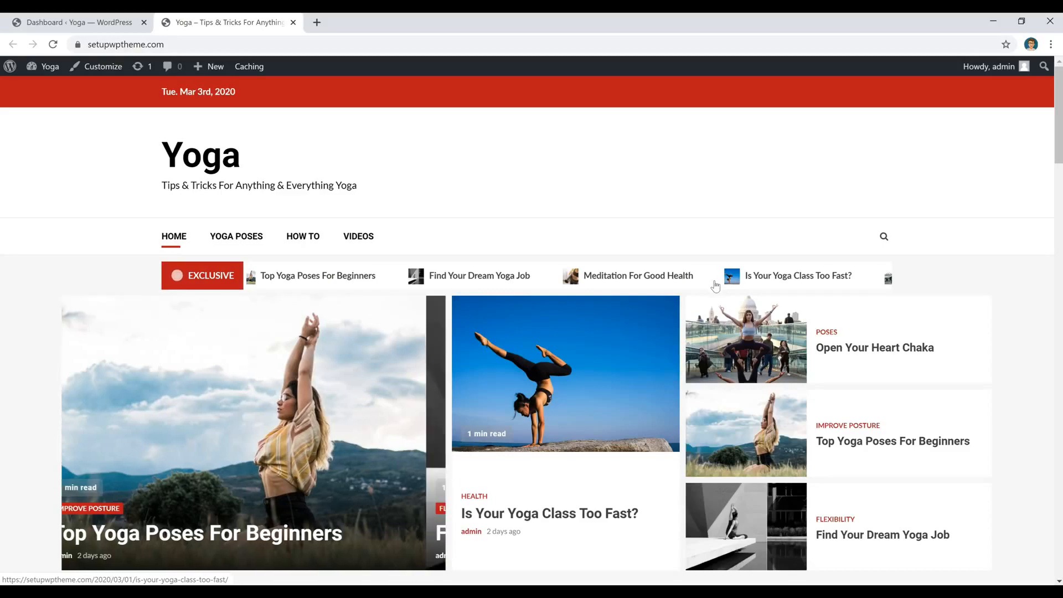
{"action": "scroll", "coordinate": [792, 319], "scroll_direction": "down", "scroll_amount": 10}
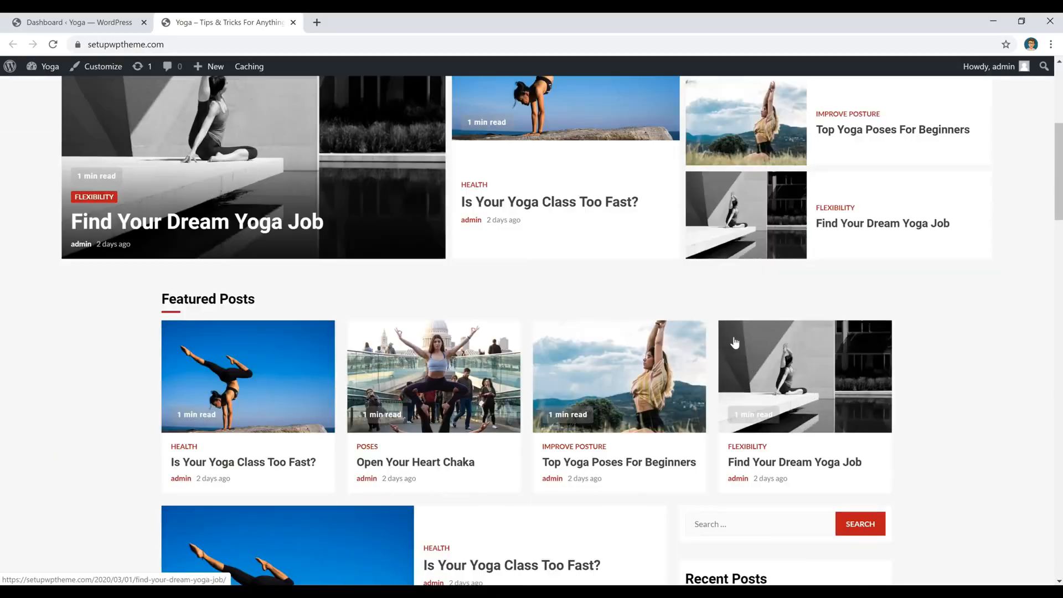
{"action": "scroll", "coordinate": [728, 341], "scroll_direction": "down", "scroll_amount": 10}
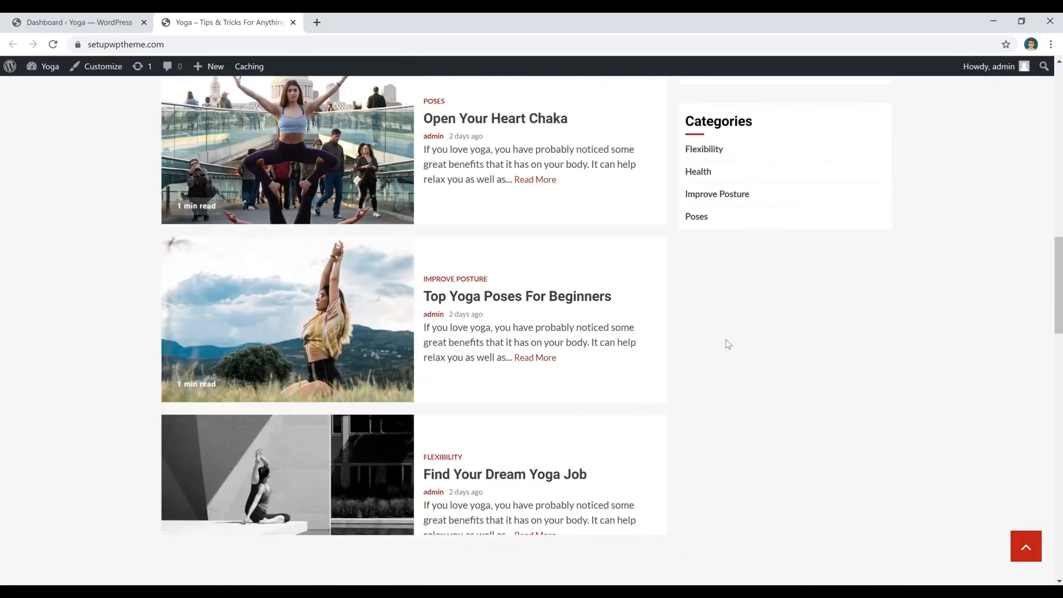
{"action": "scroll", "coordinate": [932, 388], "scroll_direction": "up", "scroll_amount": 10}
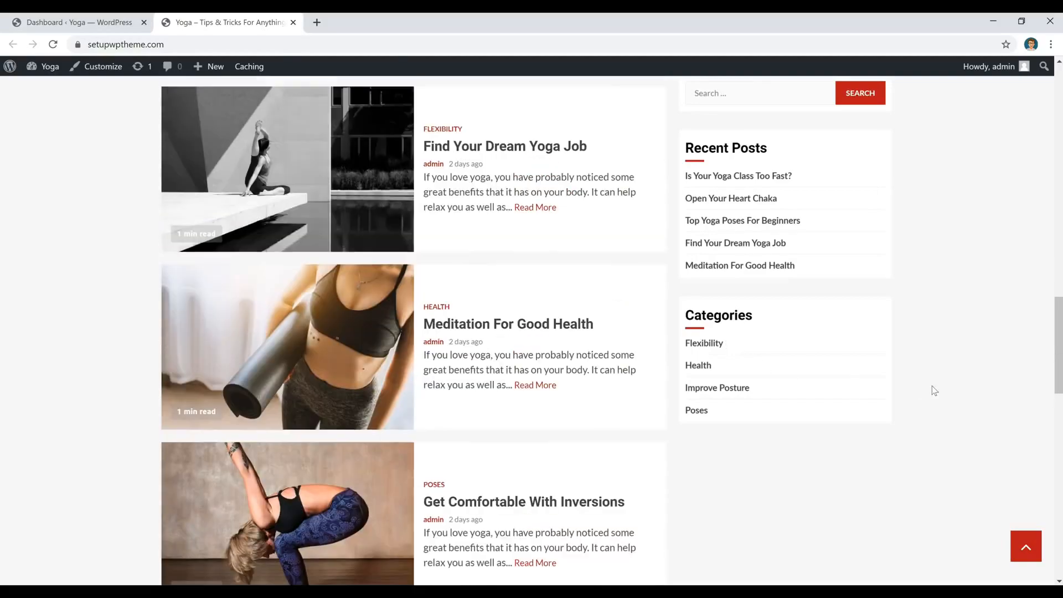
{"action": "scroll", "coordinate": [931, 386], "scroll_direction": "up", "scroll_amount": 15}
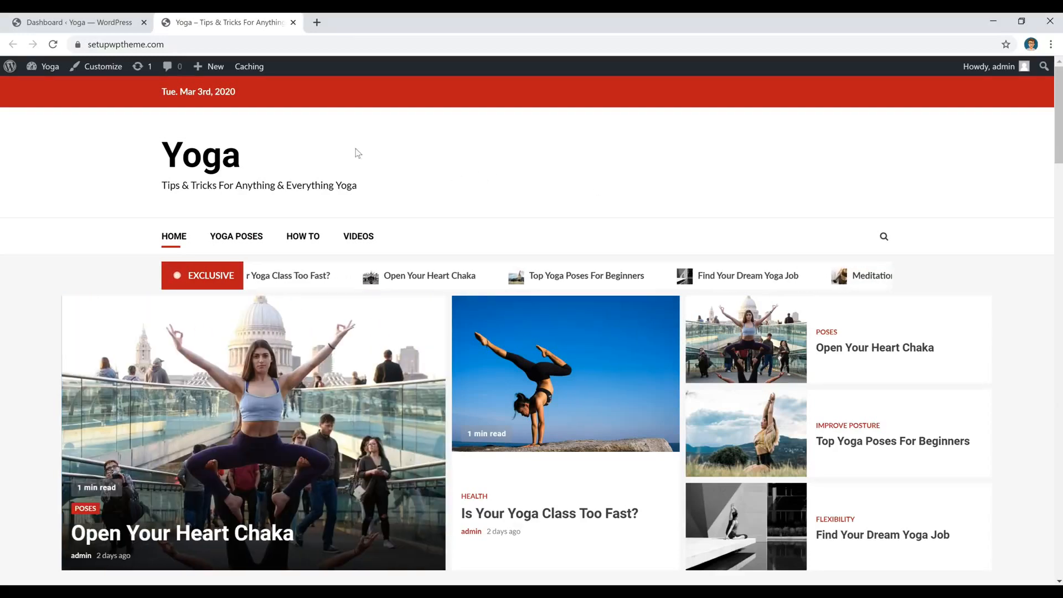
- Return to the Yoga site's dashboard and open the page for adding new themes
{"action": "mouse_move", "coordinate": [37, 75]}
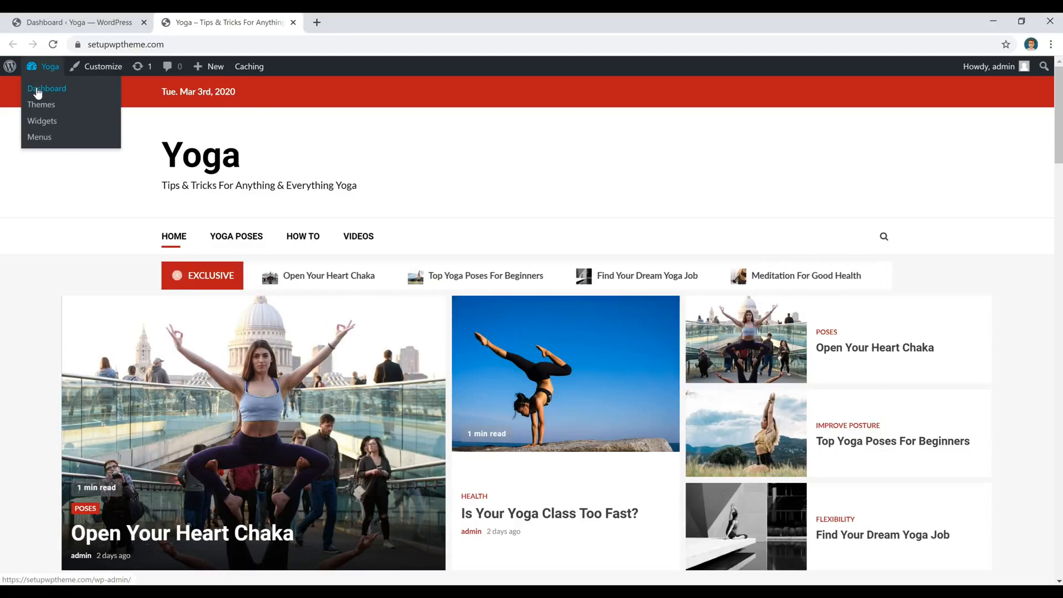
{"action": "left_click", "coordinate": [38, 93]}
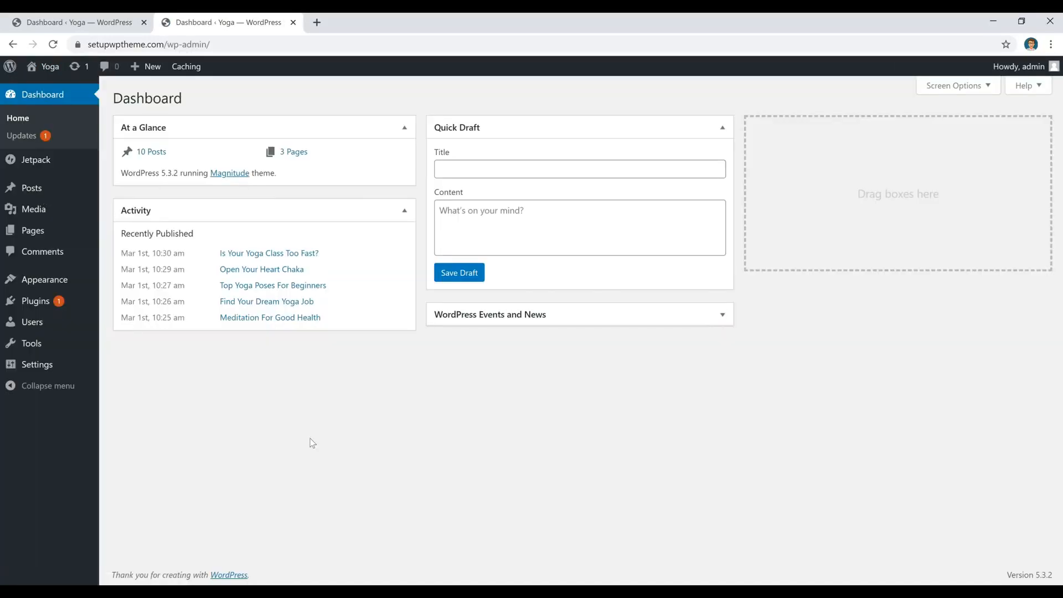
{"action": "mouse_move", "coordinate": [35, 280]}
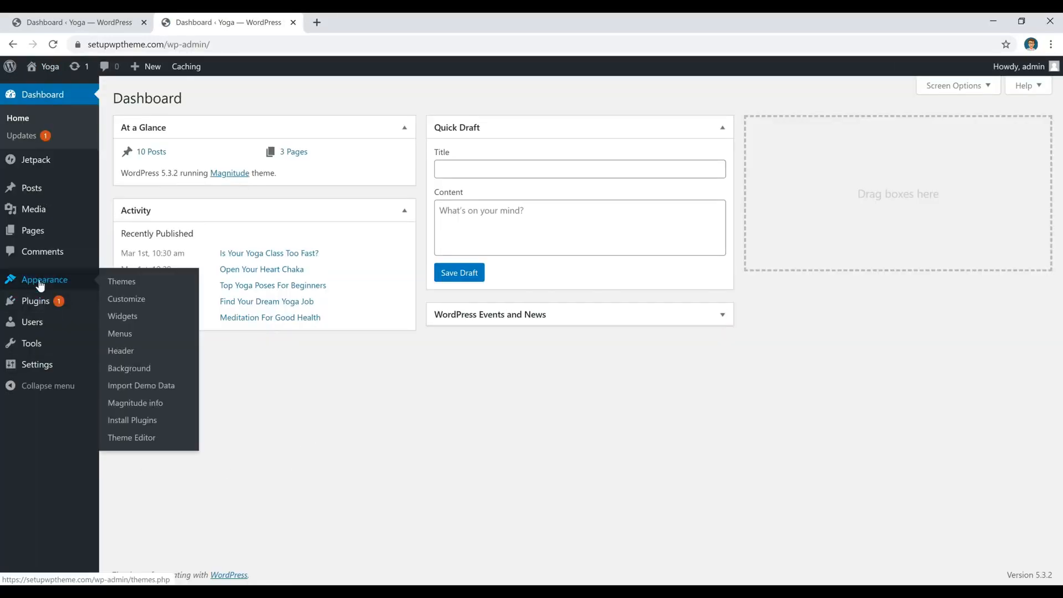
{"action": "left_click", "coordinate": [121, 283]}
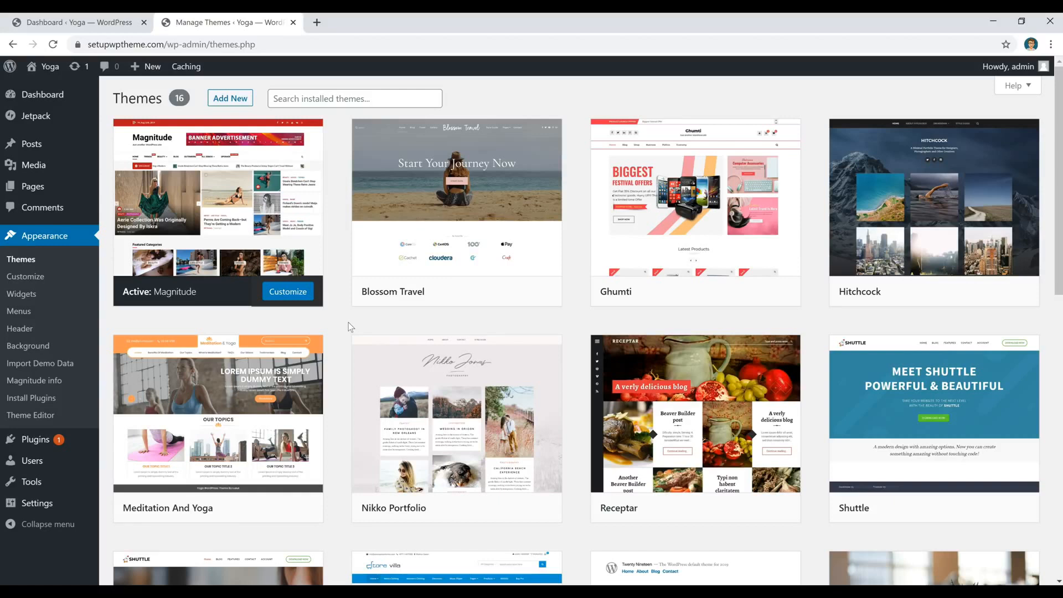
{"action": "left_click", "coordinate": [239, 103]}
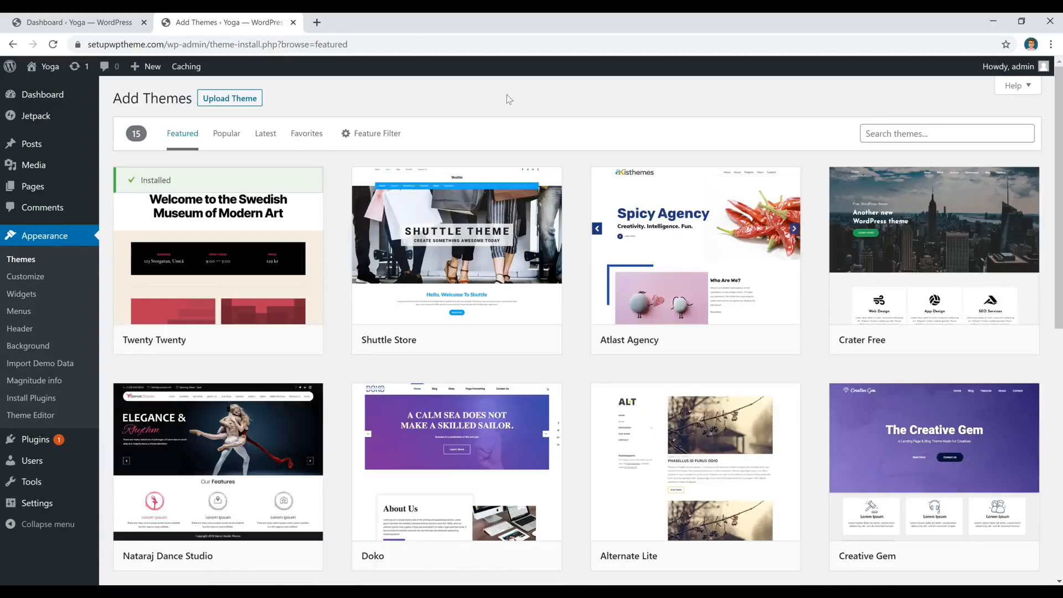
- Browse the popular and latest themes and examine the feature filter's subject, features and layout options
{"action": "left_click", "coordinate": [229, 135]}
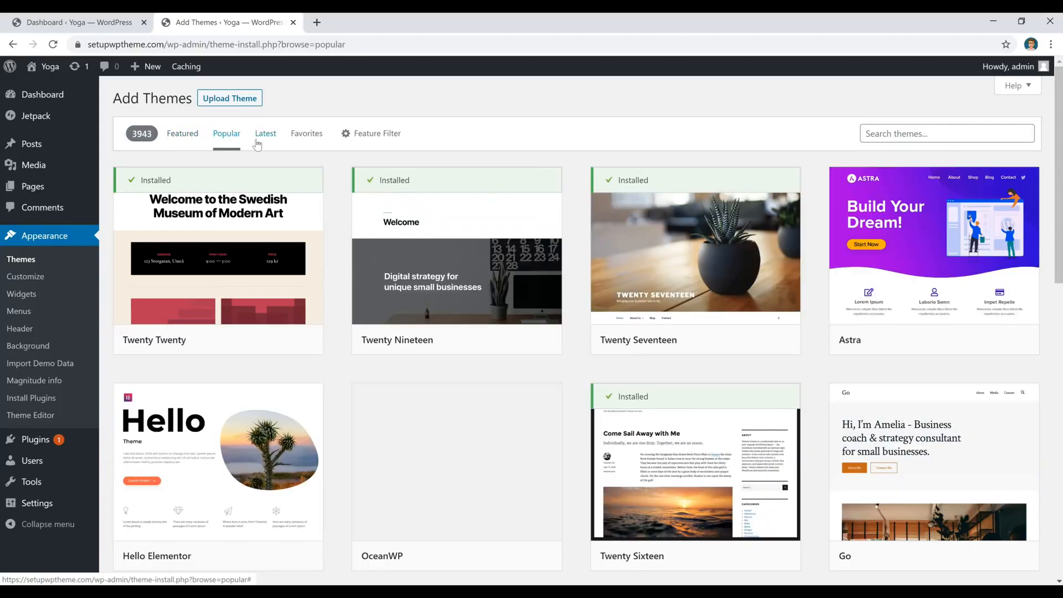
{"action": "left_click", "coordinate": [267, 140]}
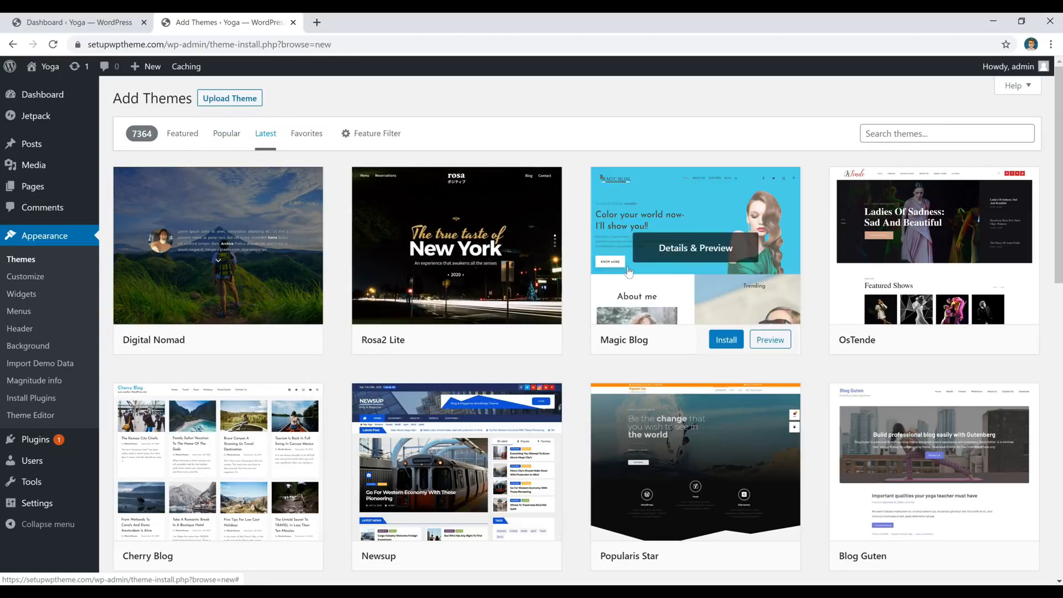
{"action": "scroll", "coordinate": [579, 313], "scroll_direction": "down", "scroll_amount": 8}
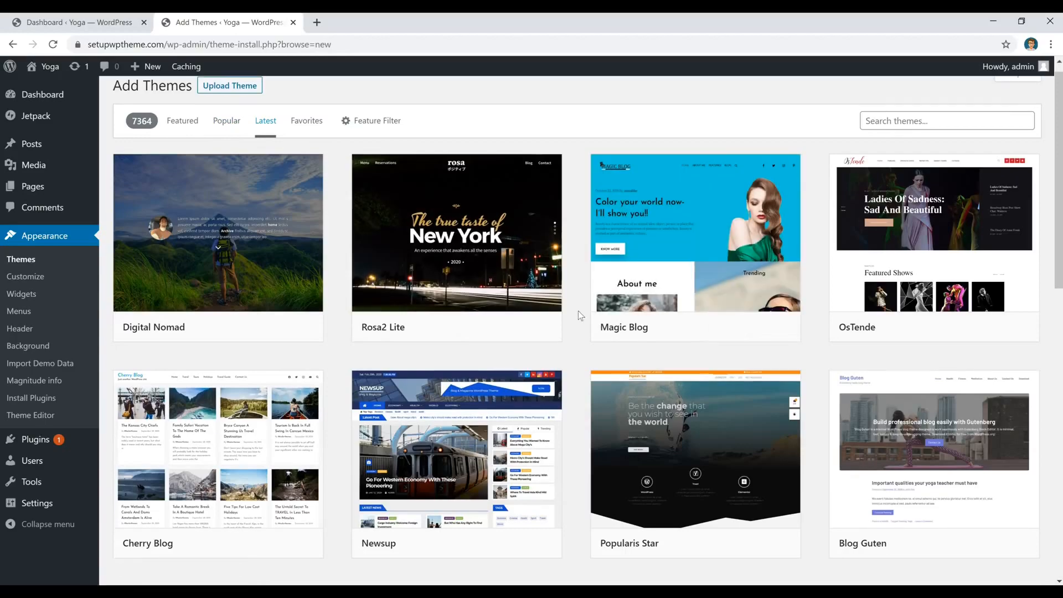
{"action": "scroll", "coordinate": [578, 310], "scroll_direction": "down", "scroll_amount": 8}
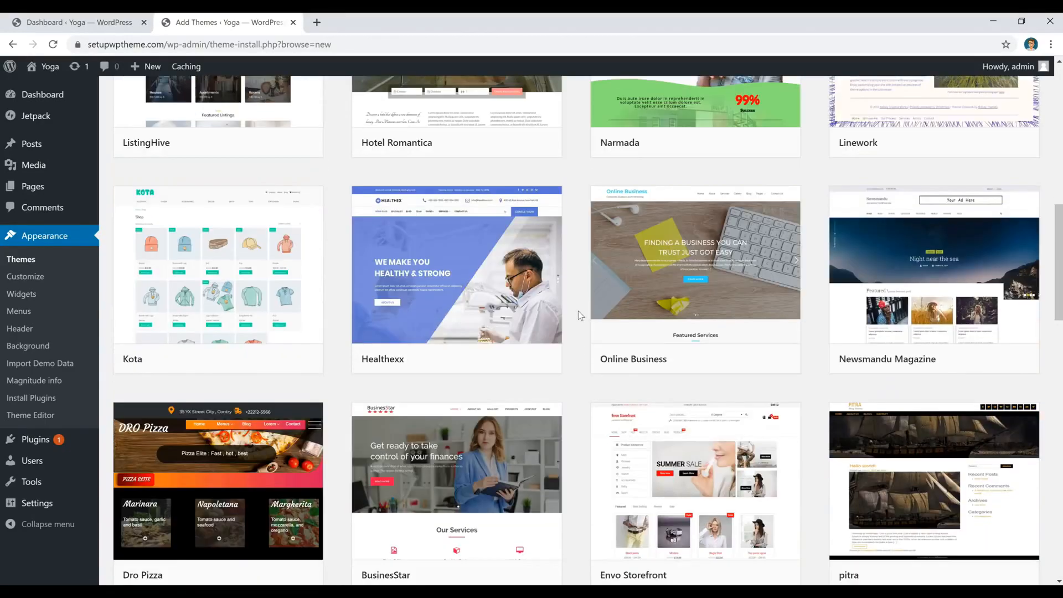
{"action": "scroll", "coordinate": [578, 310], "scroll_direction": "up", "scroll_amount": 6}
{"action": "scroll", "coordinate": [578, 311], "scroll_direction": "up", "scroll_amount": 10}
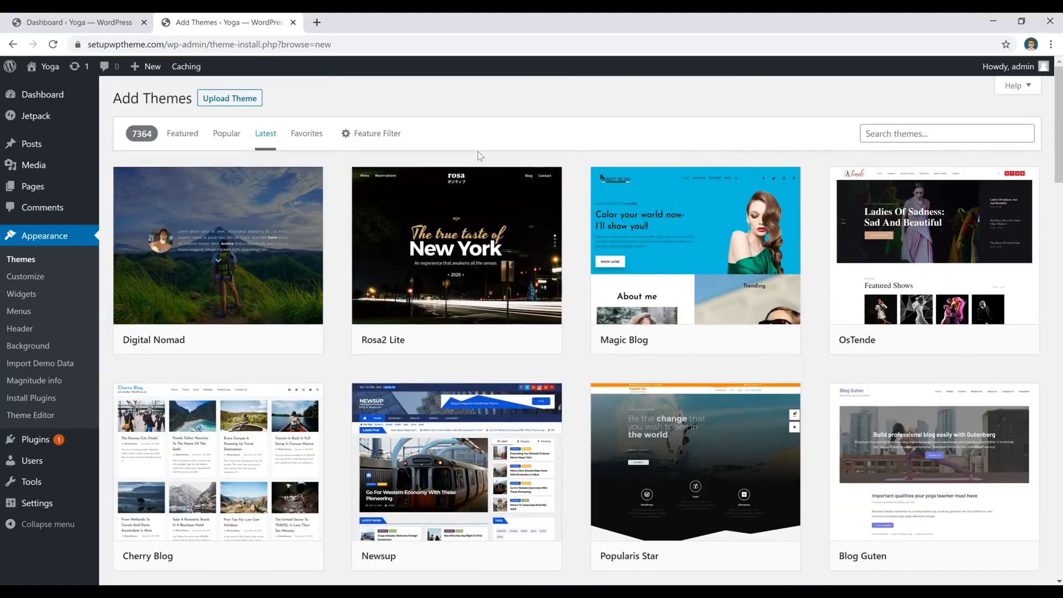
{"action": "left_click", "coordinate": [370, 137]}
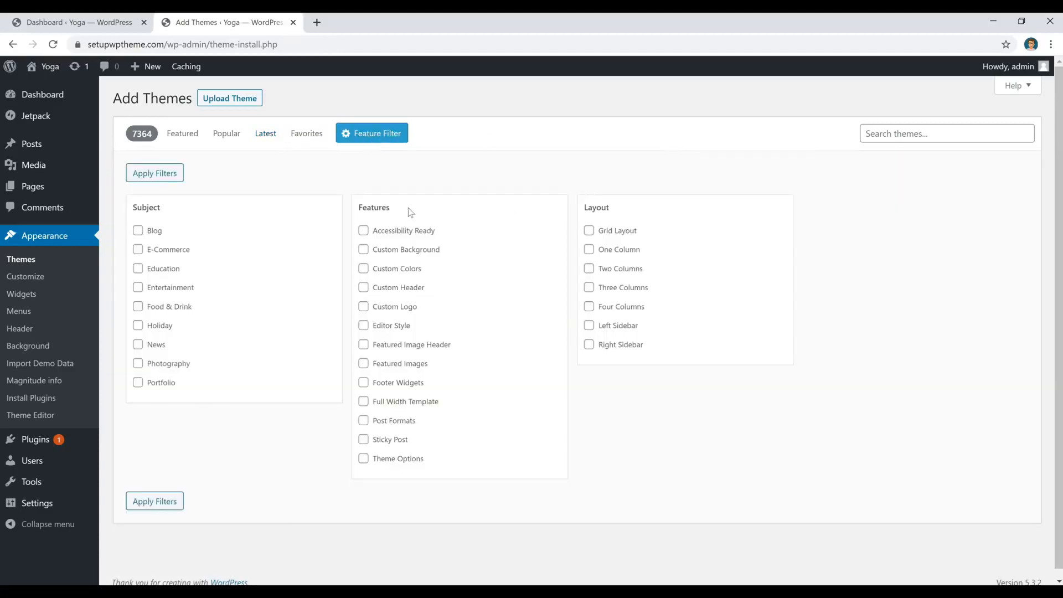
{"action": "left_click", "coordinate": [285, 490]}
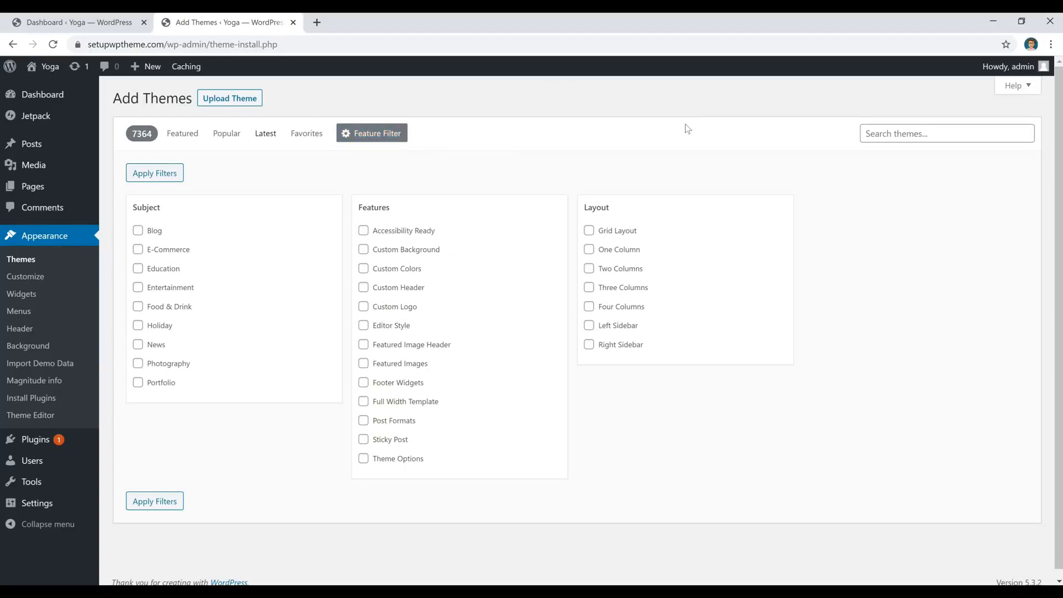
- Search the theme directory for magnitude and activate the Magnitude theme
{"action": "left_click", "coordinate": [966, 132]}
{"action": "left_click", "coordinate": [923, 160]}
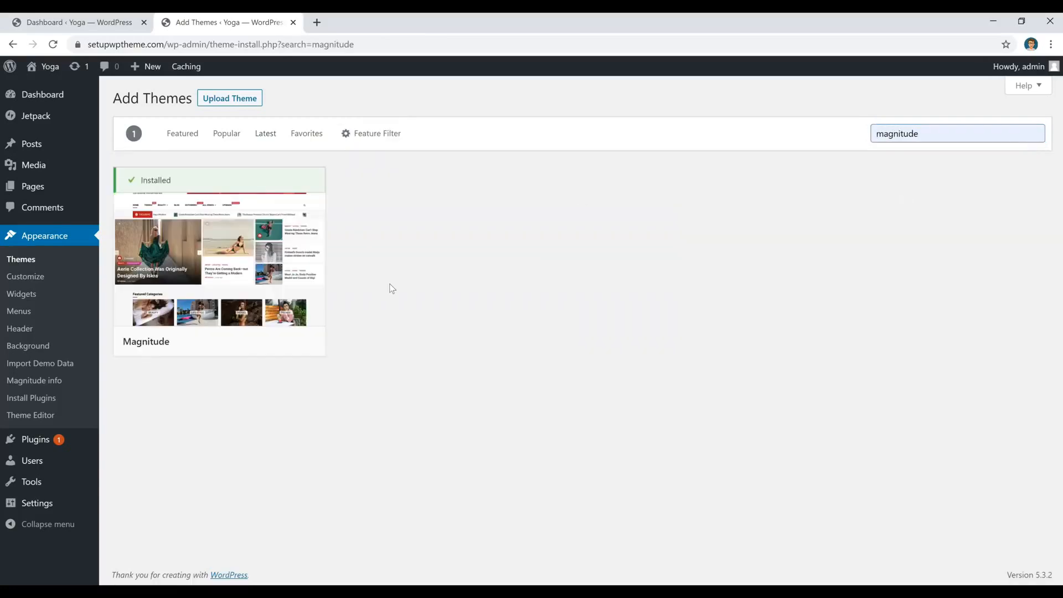
{"action": "mouse_move", "coordinate": [147, 193]}
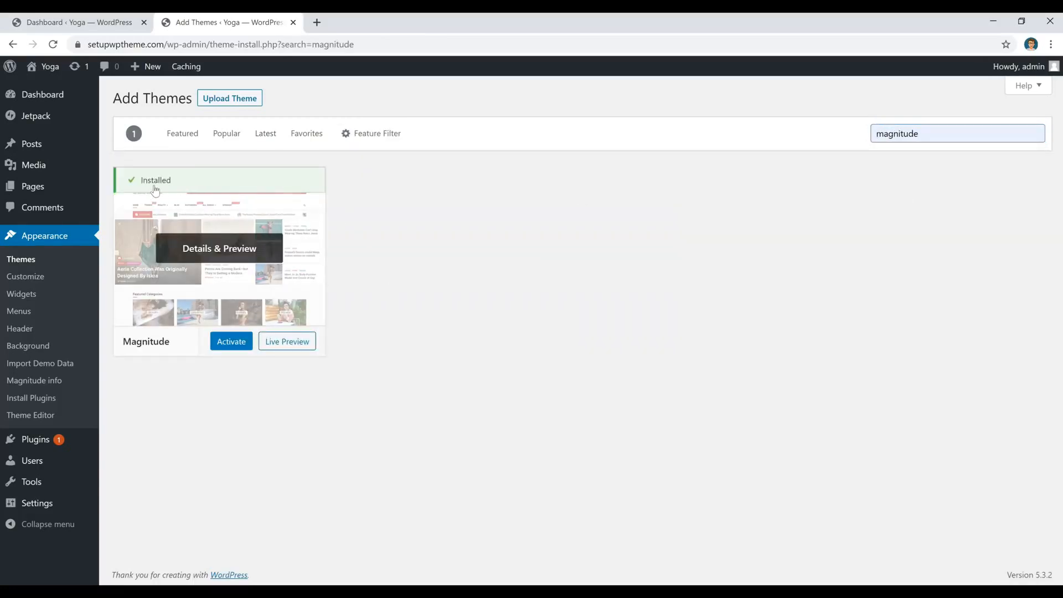
{"action": "left_click", "coordinate": [235, 348]}
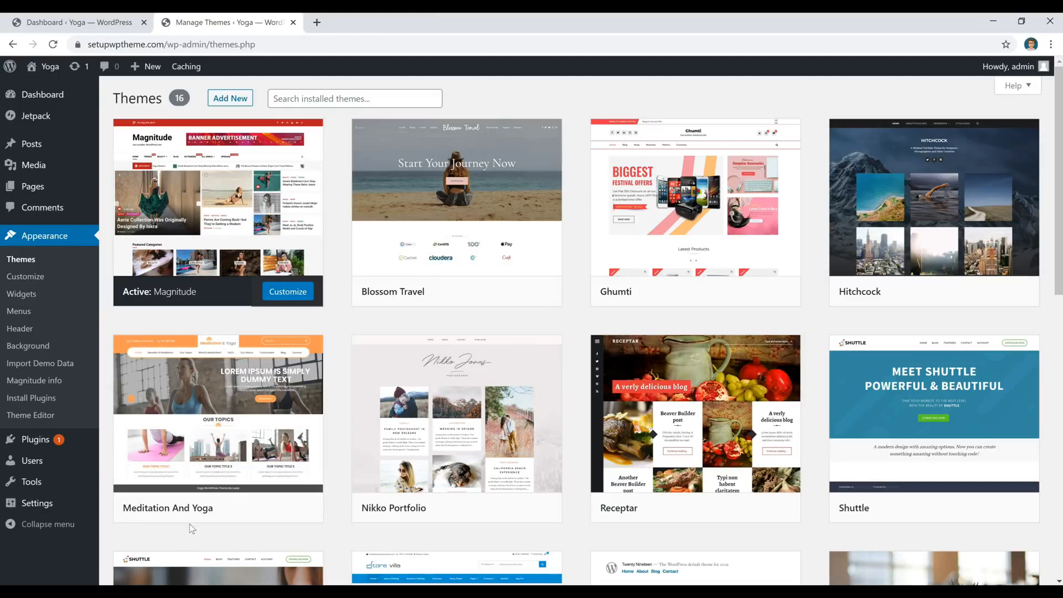
- Reopen the page for adding themes and look through the popular ones, including the install option for Twenty Fifteen
{"action": "left_click", "coordinate": [227, 101]}
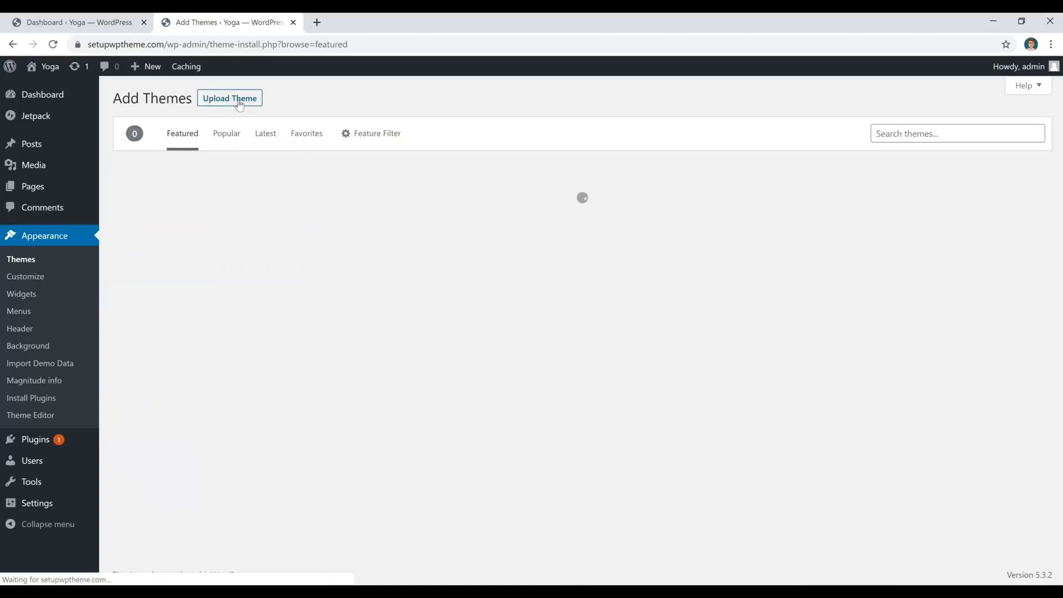
{"action": "left_click", "coordinate": [224, 136]}
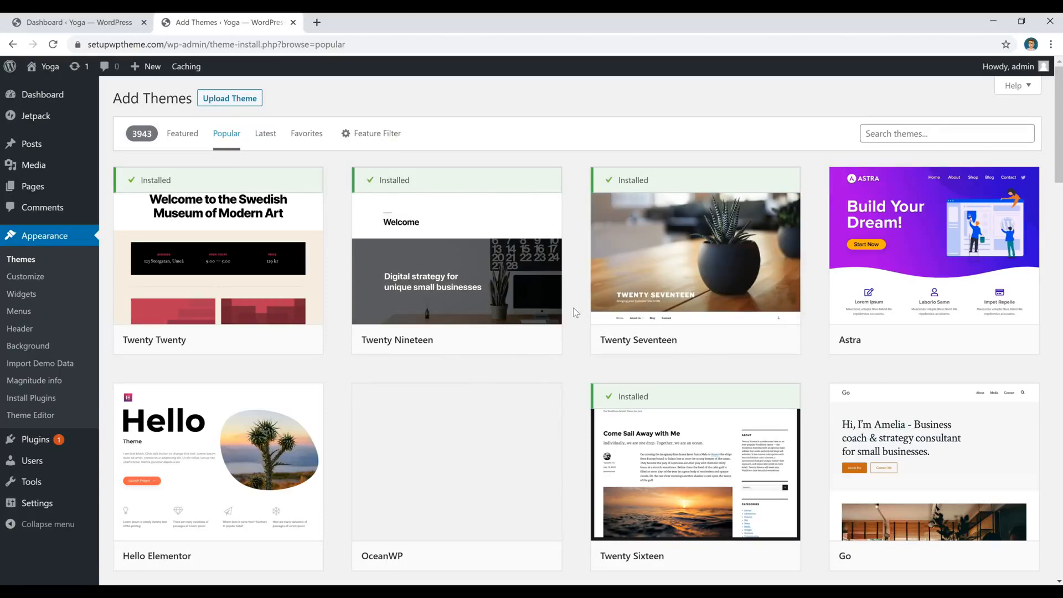
{"action": "scroll", "coordinate": [573, 311], "scroll_direction": "down", "scroll_amount": 8}
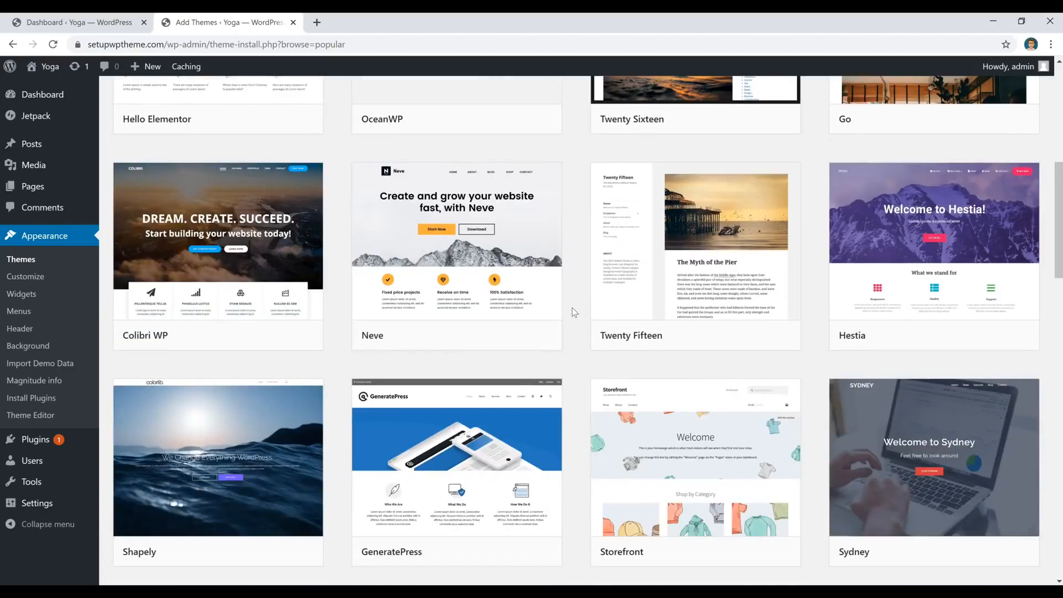
{"action": "mouse_move", "coordinate": [725, 340]}
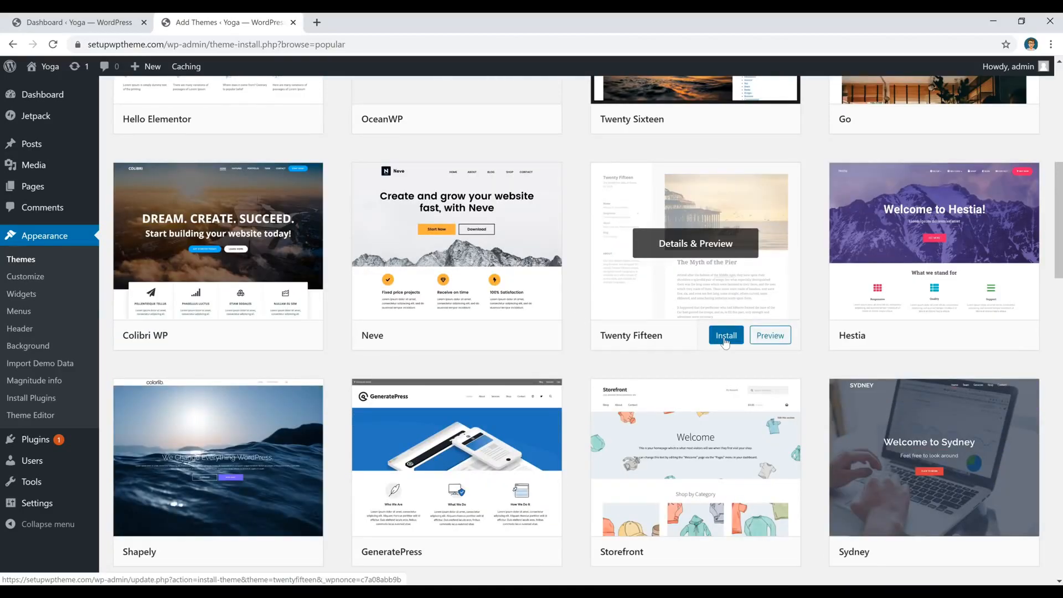
{"action": "scroll", "coordinate": [577, 300], "scroll_direction": "up", "scroll_amount": 8}
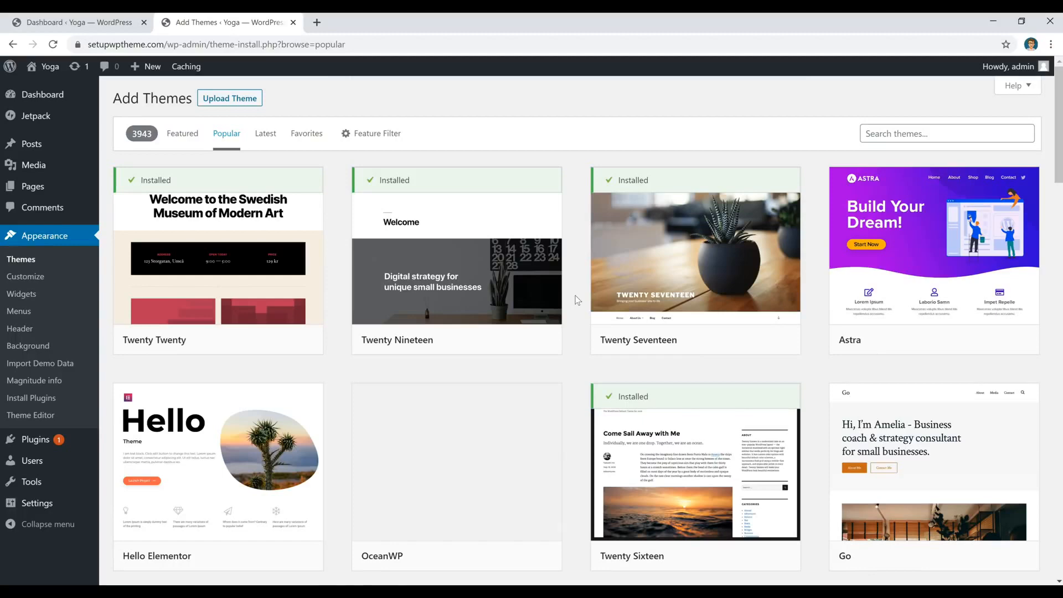
{"action": "scroll", "coordinate": [577, 300], "scroll_direction": "down", "scroll_amount": 7}
{"action": "mouse_move", "coordinate": [721, 400]}
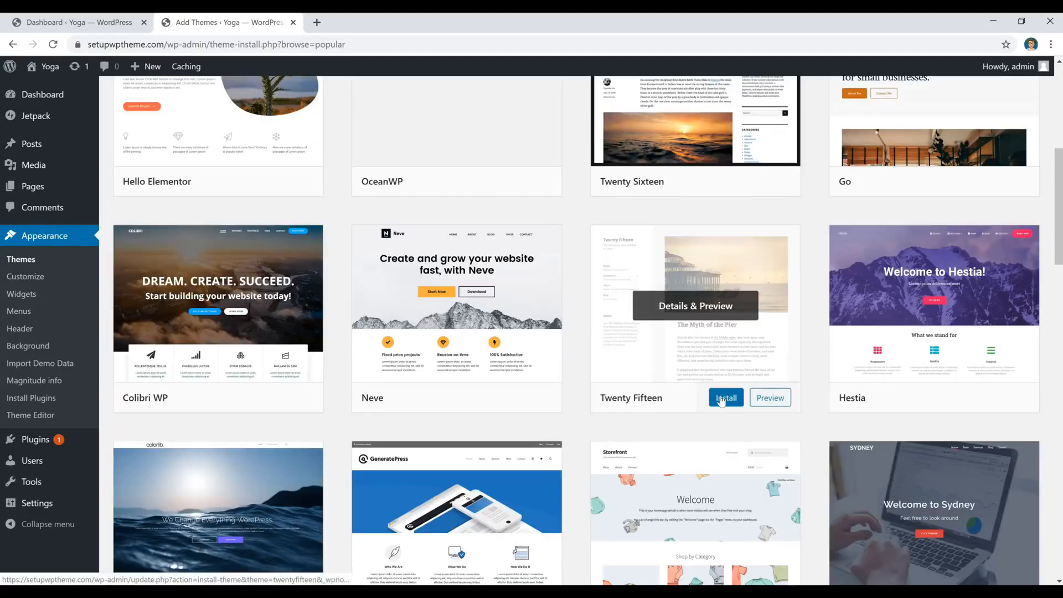
{"action": "left_click", "coordinate": [726, 398]}
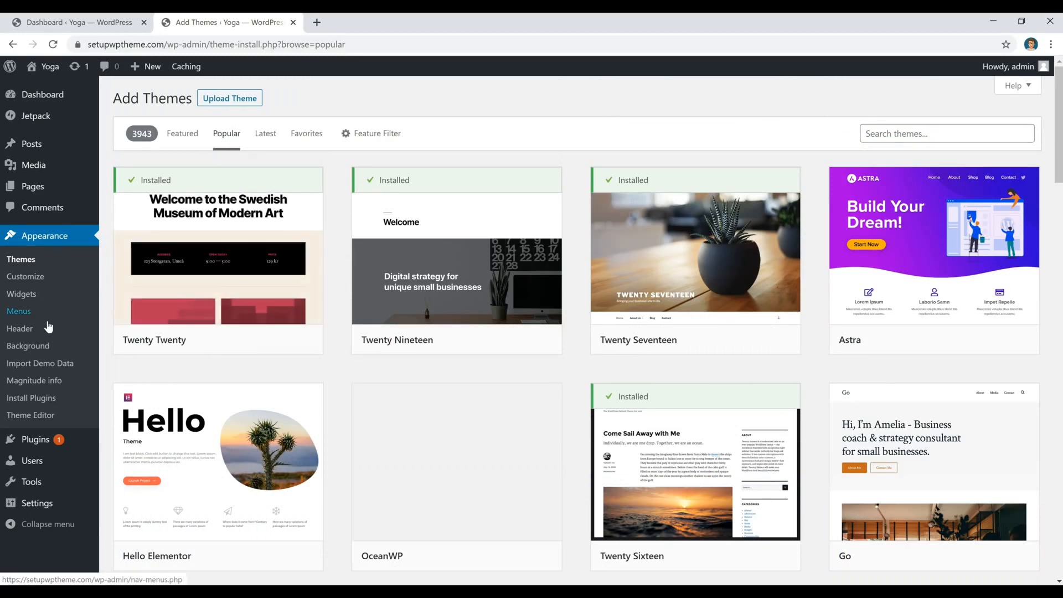
- Open the general settings and review the site title, tagline, and date and time formats
{"action": "mouse_move", "coordinate": [39, 503]}
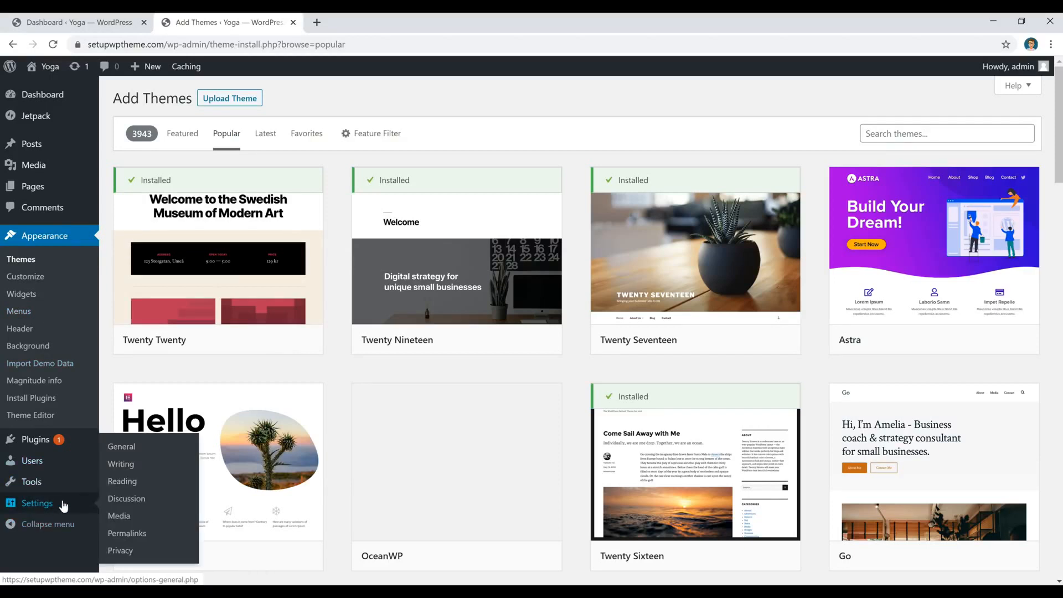
{"action": "left_click", "coordinate": [122, 446]}
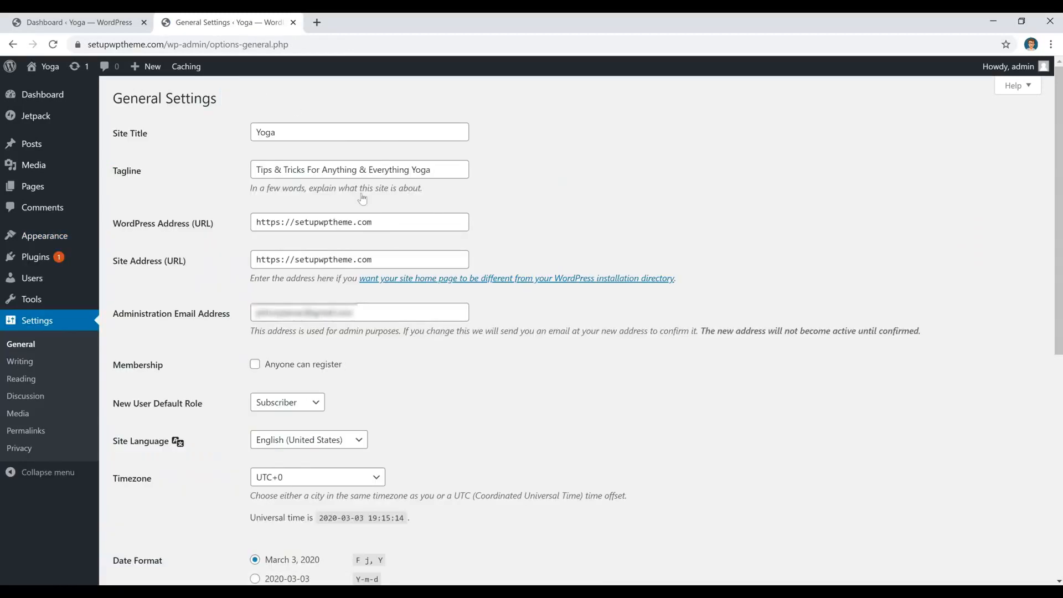
{"action": "left_click", "coordinate": [325, 134]}
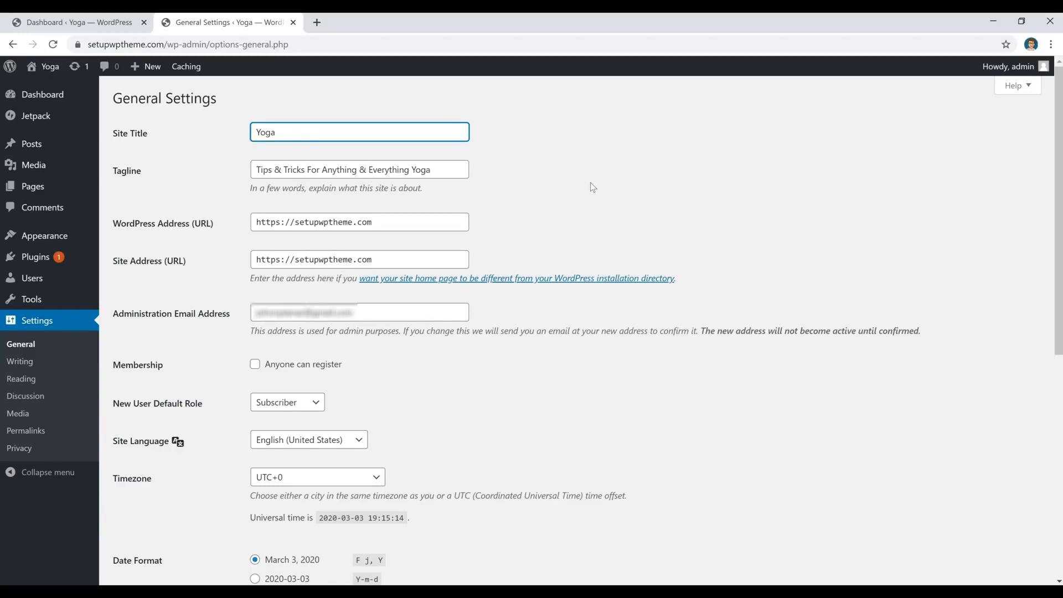
{"action": "scroll", "coordinate": [590, 182], "scroll_direction": "down", "scroll_amount": 7}
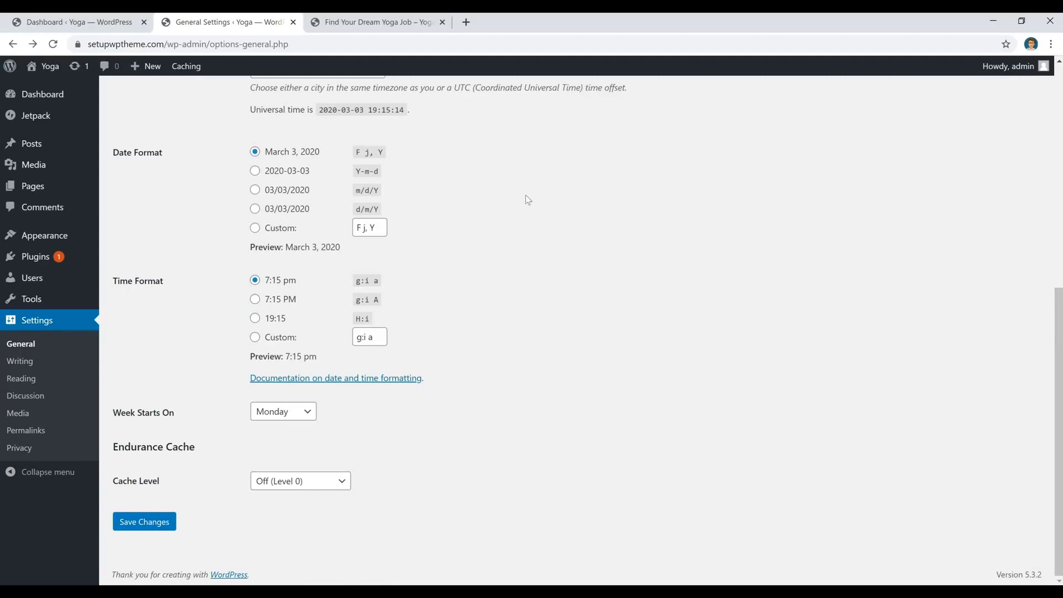
- Set the permalink structure to Post name, save it, and check the URL of the "Find Your Dream Yoga Job" post
{"action": "left_click", "coordinate": [390, 22]}
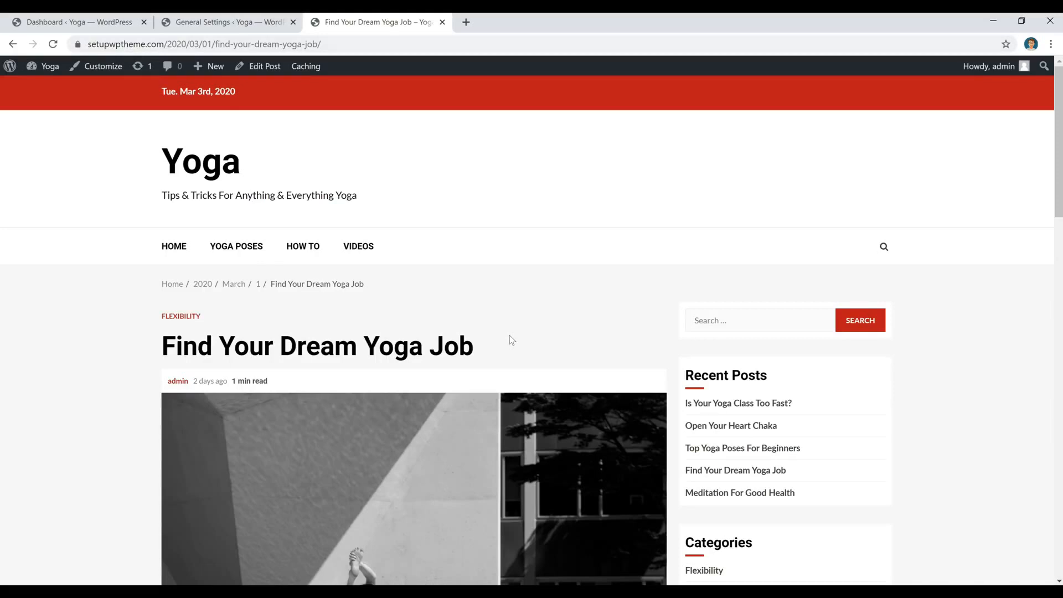
{"action": "left_click", "coordinate": [257, 22]}
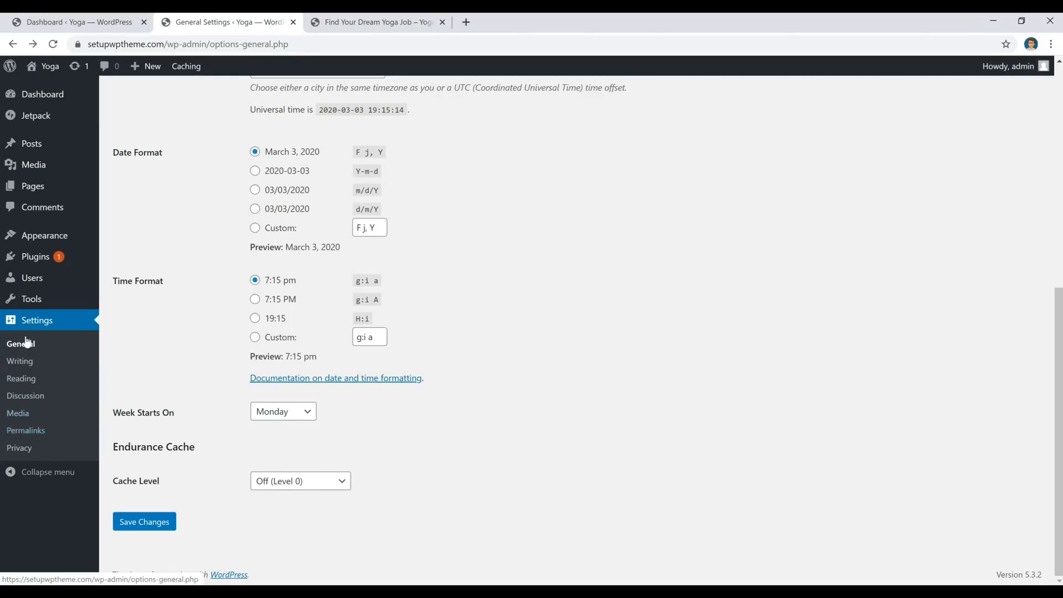
{"action": "left_click", "coordinate": [34, 437]}
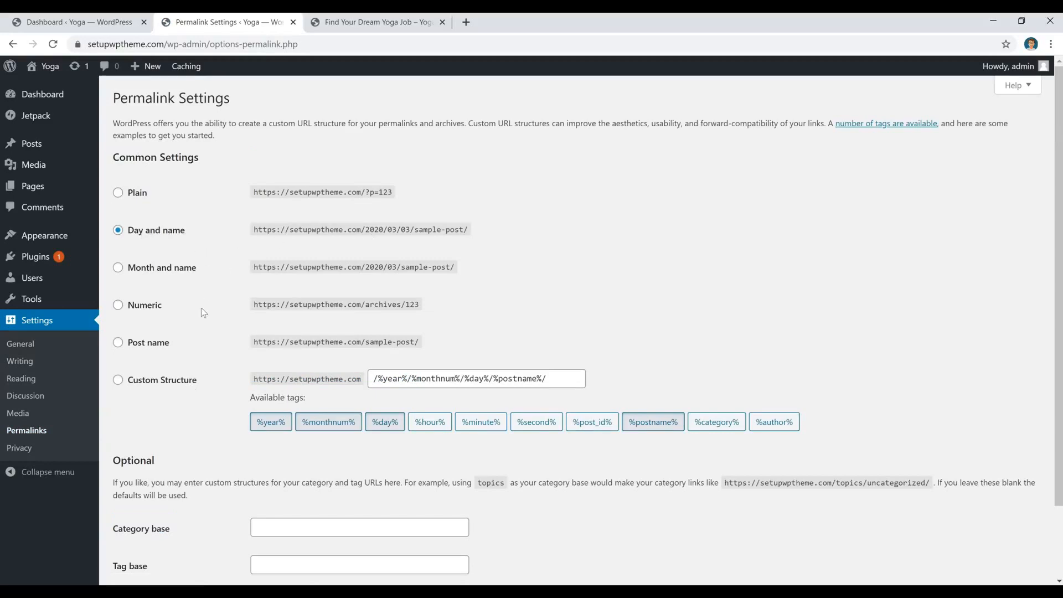
{"action": "left_click", "coordinate": [119, 343]}
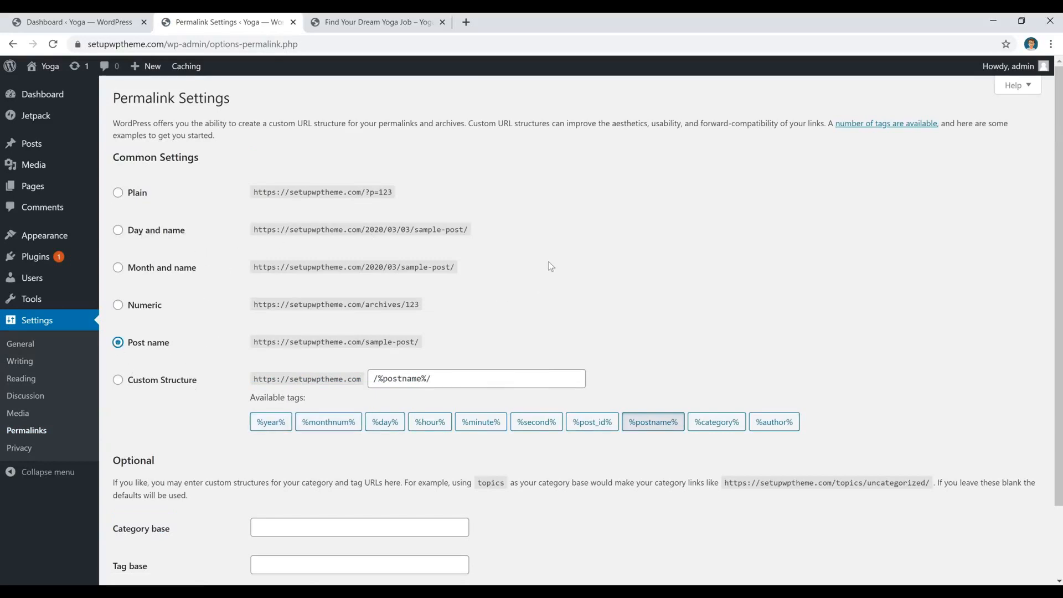
{"action": "scroll", "coordinate": [535, 266], "scroll_direction": "down", "scroll_amount": 2}
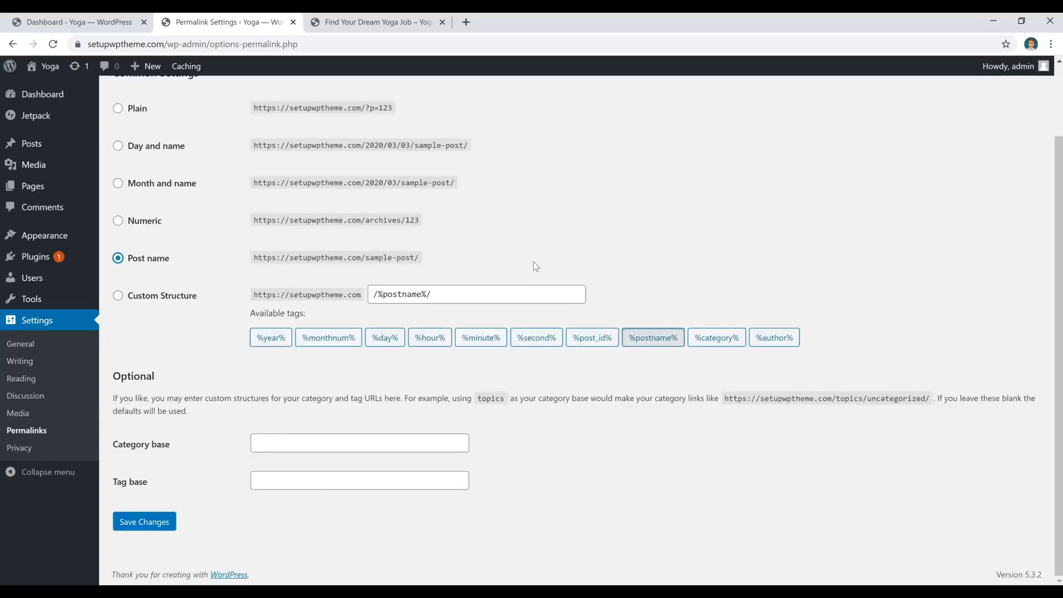
{"action": "left_click", "coordinate": [151, 526]}
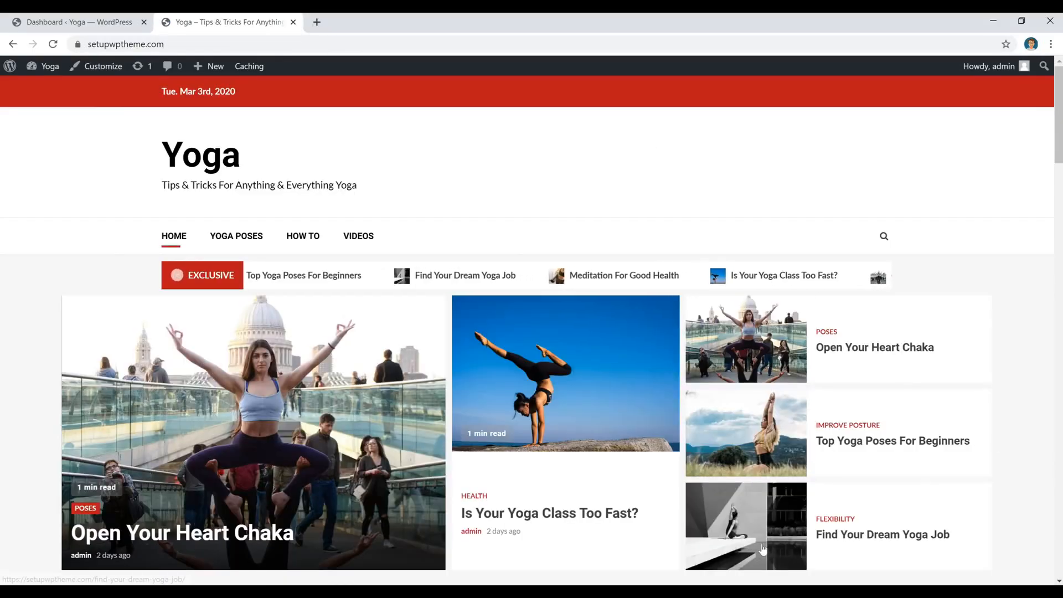
{"action": "left_click", "coordinate": [839, 546]}
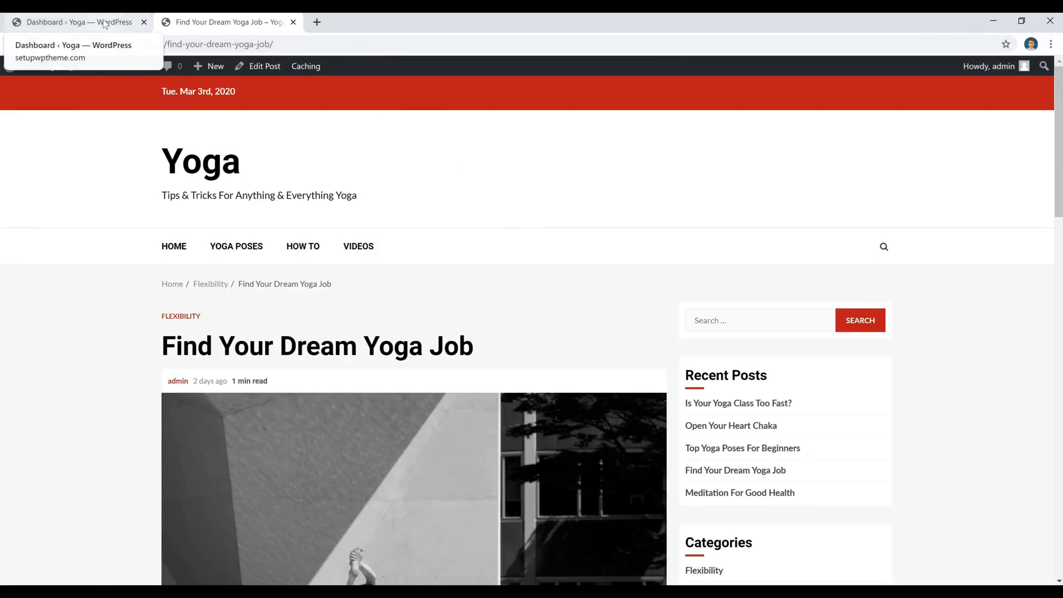
- Open the "Top Yoga Poses For Beginners" post for editing and load a blank new post in a separate tab
{"action": "left_click", "coordinate": [123, 28]}
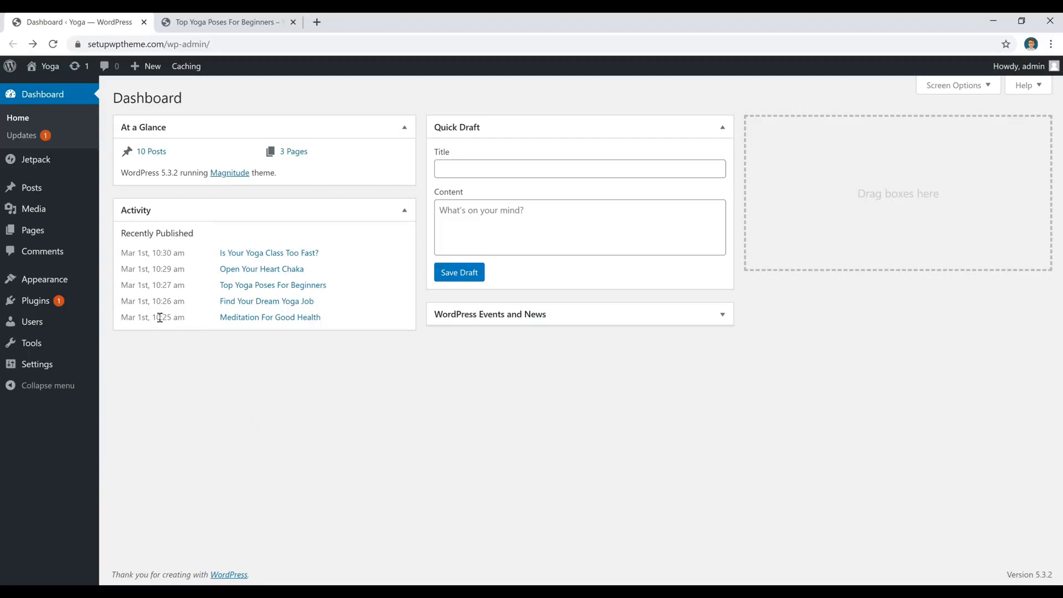
{"action": "mouse_move", "coordinate": [32, 188]}
{"action": "left_click", "coordinate": [29, 189]}
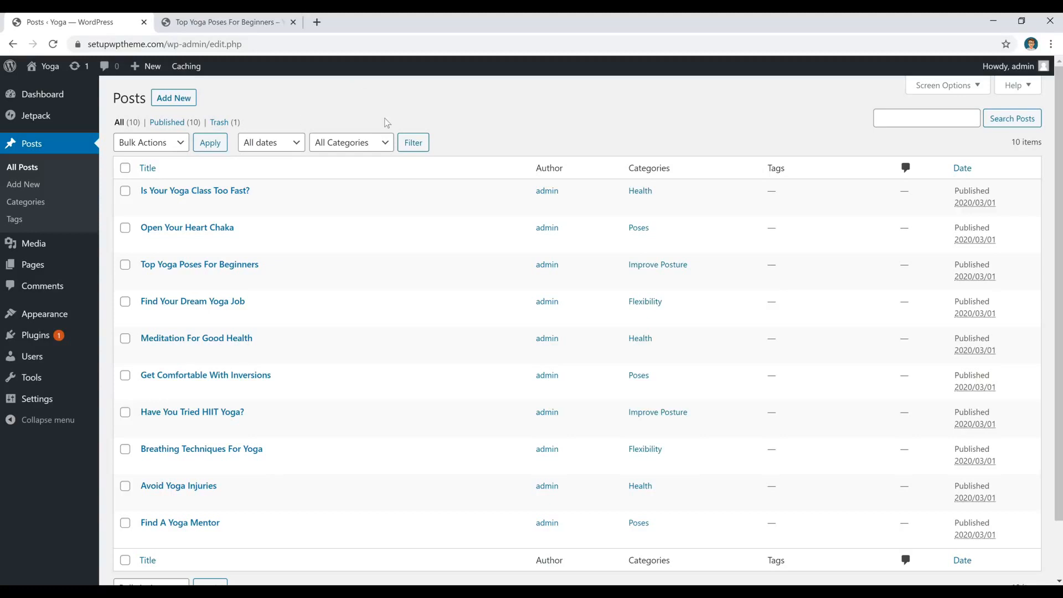
{"action": "left_click", "coordinate": [238, 264]}
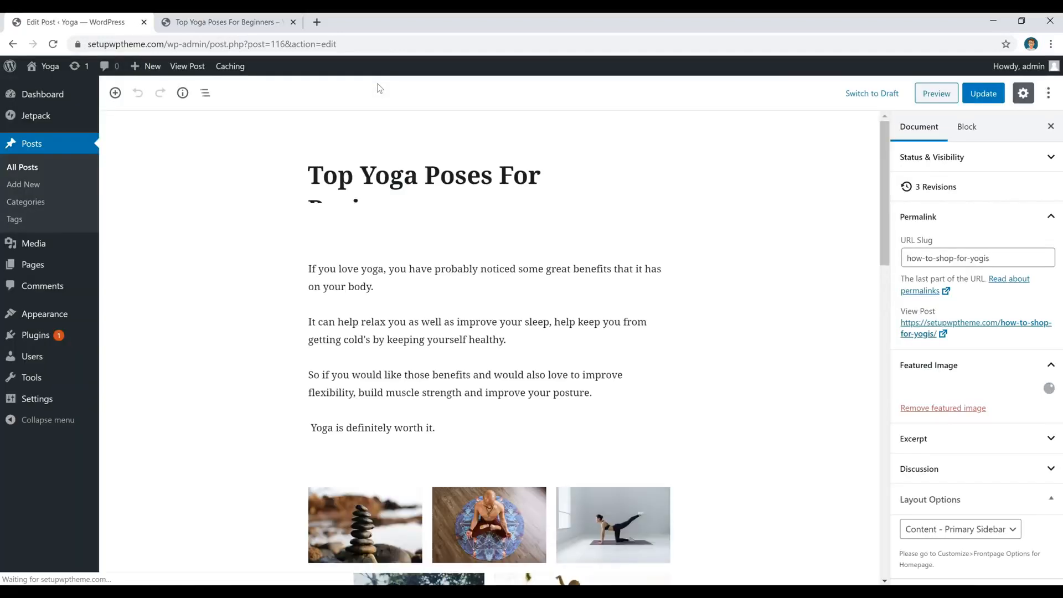
{"action": "middle_click", "coordinate": [23, 184]}
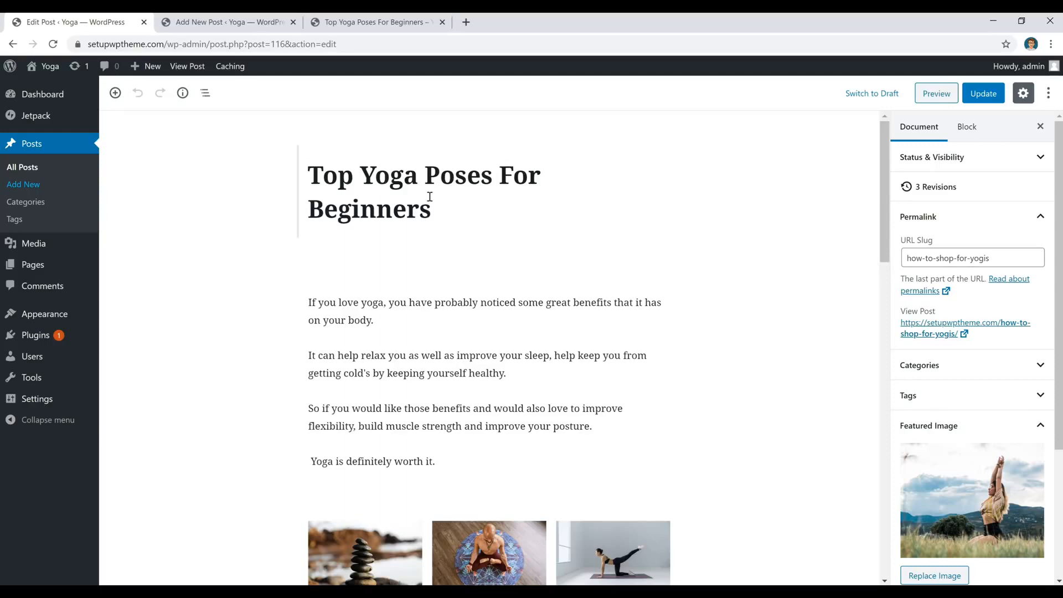
- Examine the post's text, gallery, table, cover, button and video blocks, and compare them with the blank new post
{"action": "scroll", "coordinate": [713, 238], "scroll_direction": "down", "scroll_amount": 2}
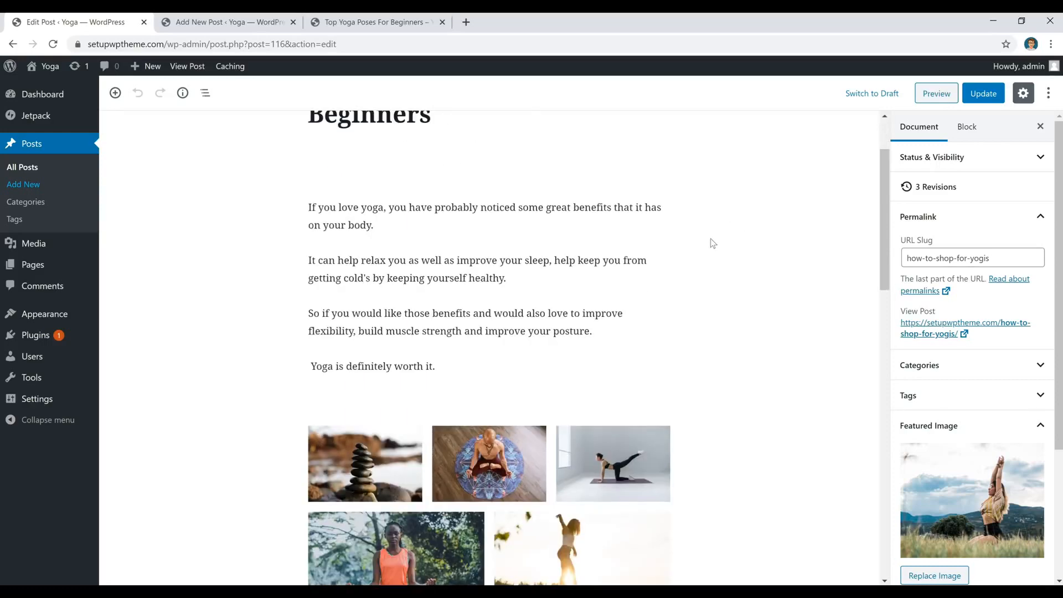
{"action": "scroll", "coordinate": [719, 238], "scroll_direction": "down", "scroll_amount": 3}
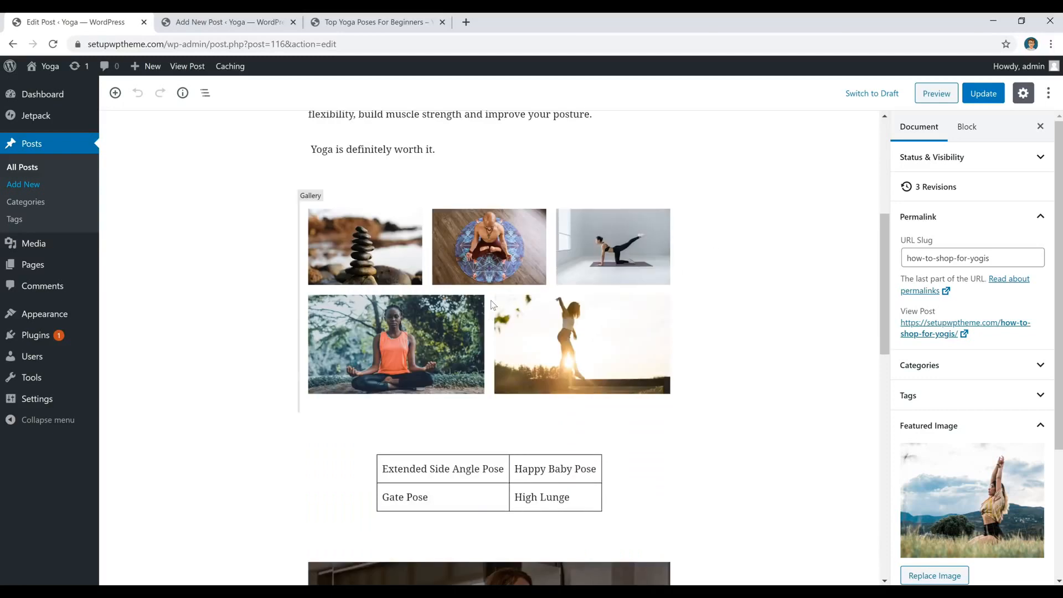
{"action": "scroll", "coordinate": [525, 298], "scroll_direction": "down", "scroll_amount": 3}
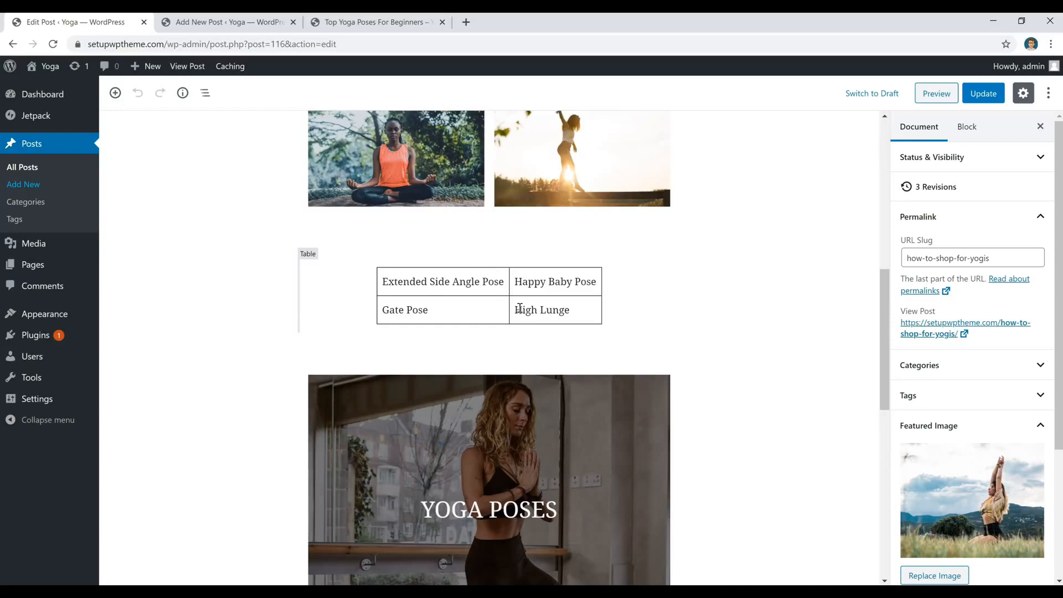
{"action": "scroll", "coordinate": [531, 309], "scroll_direction": "down", "scroll_amount": 3}
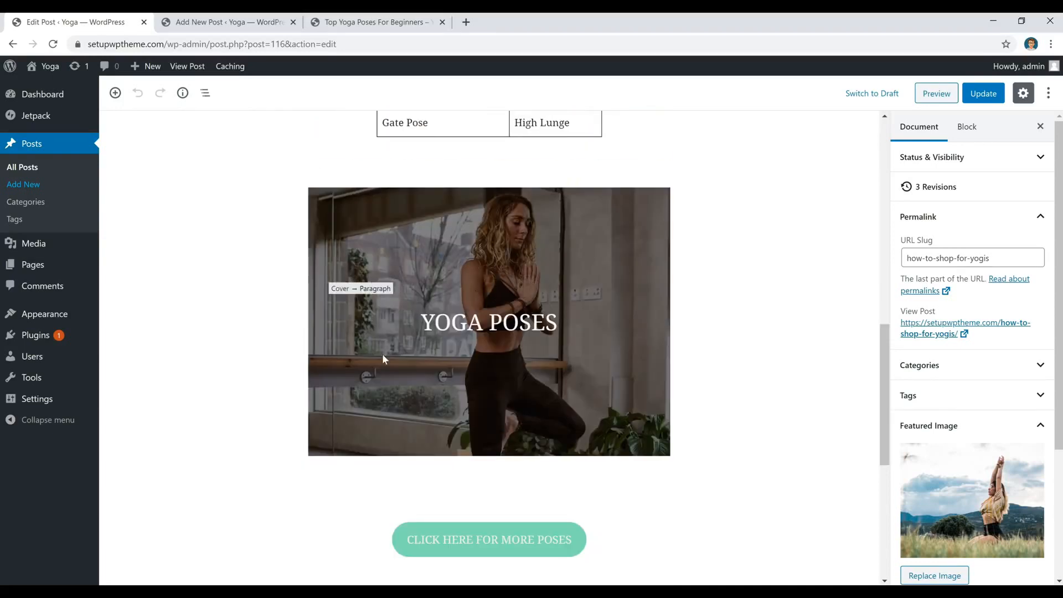
{"action": "scroll", "coordinate": [270, 286], "scroll_direction": "down", "scroll_amount": 5}
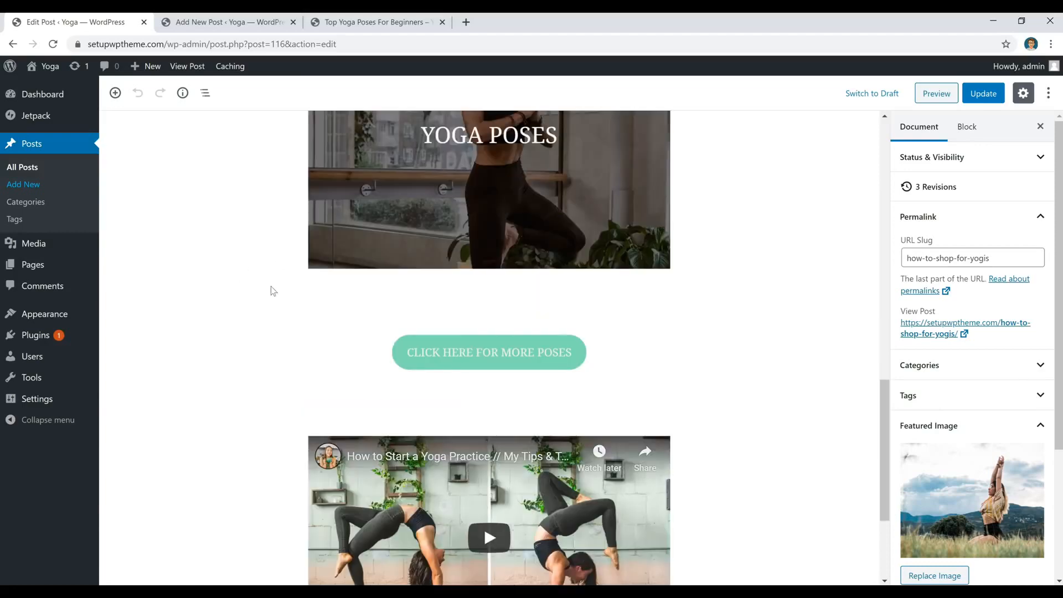
{"action": "scroll", "coordinate": [479, 311], "scroll_direction": "down", "scroll_amount": 1}
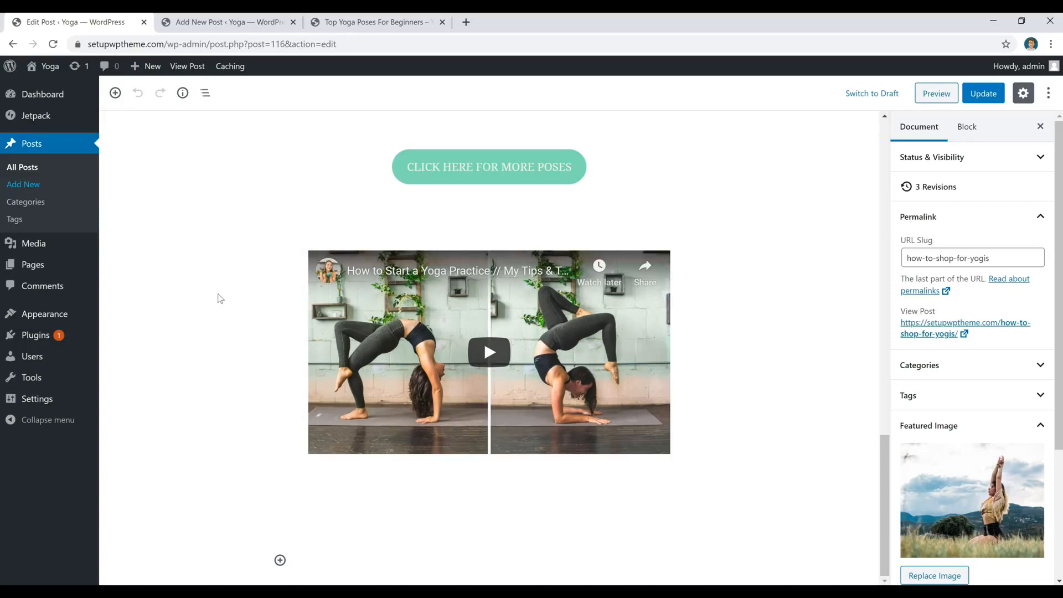
{"action": "left_click", "coordinate": [241, 25]}
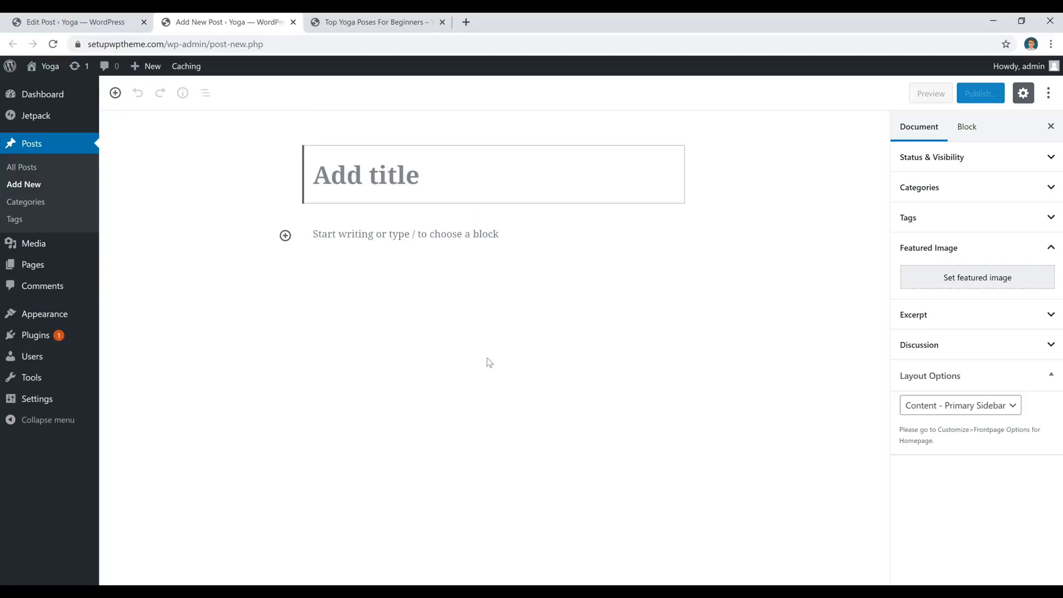
{"action": "left_click", "coordinate": [117, 23]}
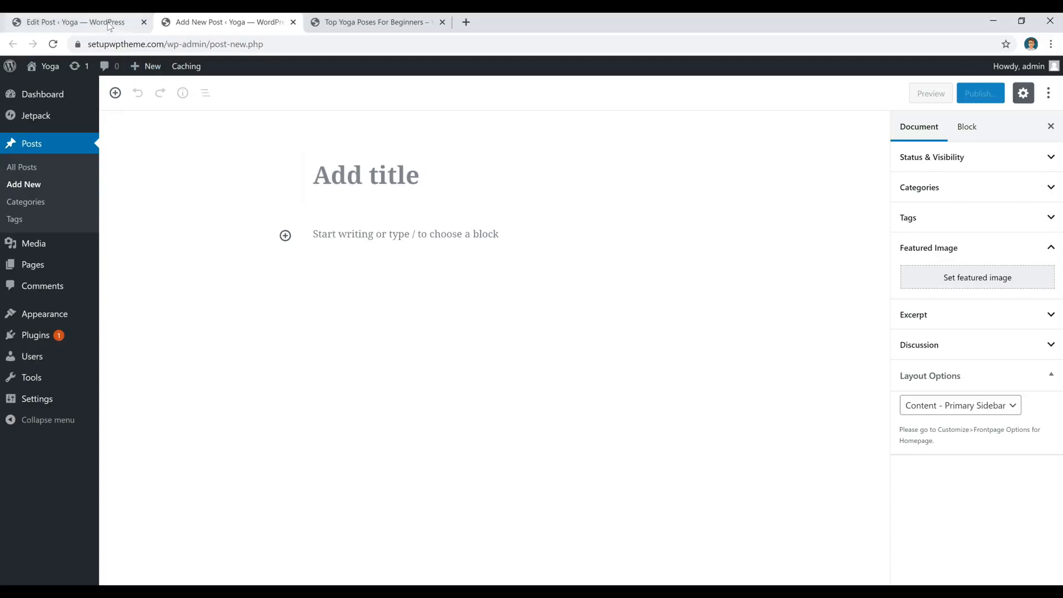
- Insert a paragraph block above the post's first paragraph and enter the sample text "gdfhdhdhdf"
{"action": "scroll", "coordinate": [809, 337], "scroll_direction": "up", "scroll_amount": 15}
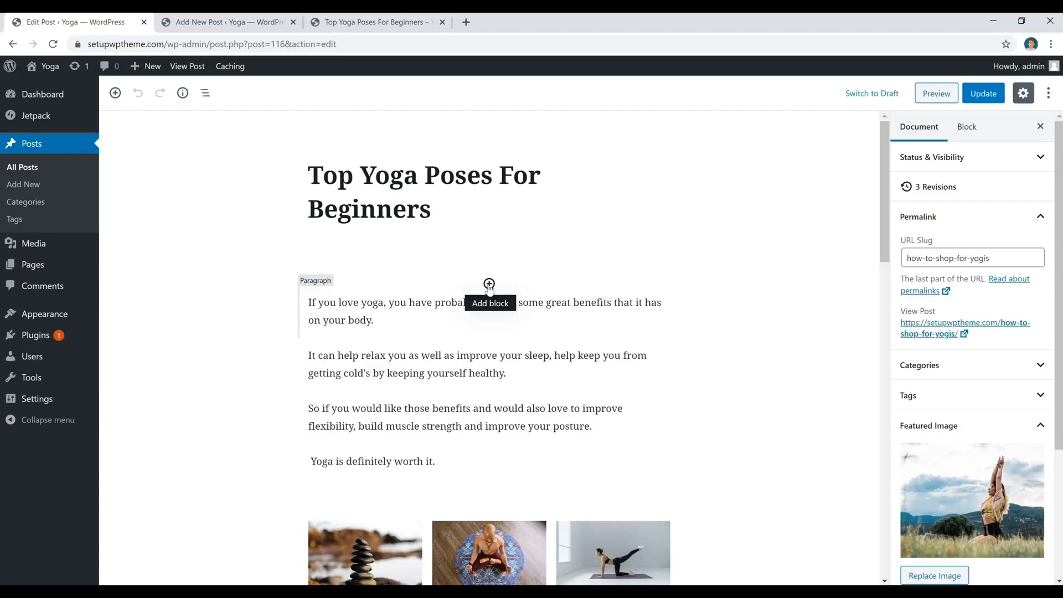
{"action": "left_click", "coordinate": [489, 284]}
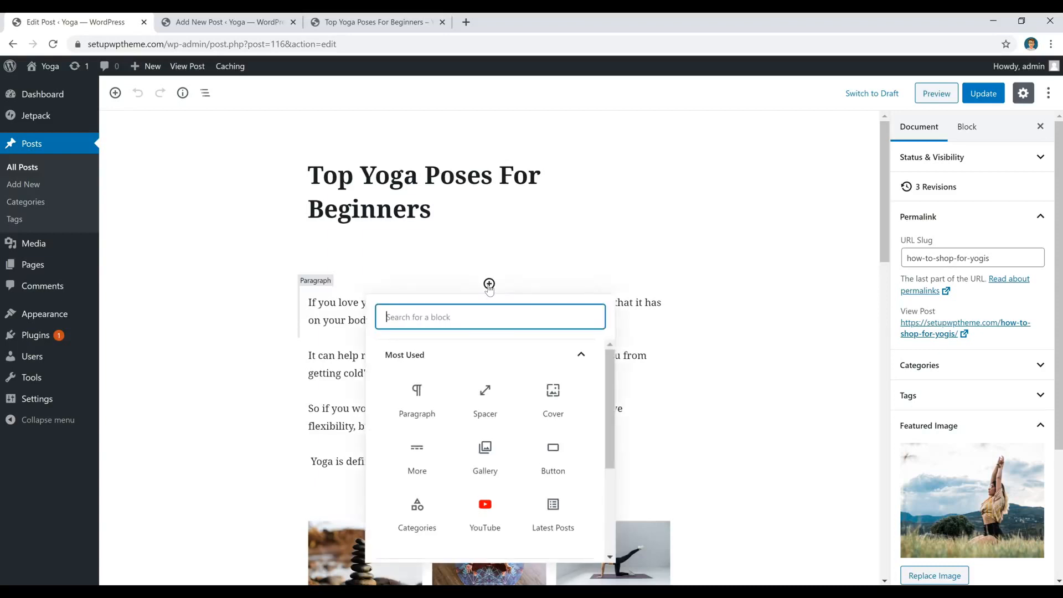
{"action": "left_click", "coordinate": [421, 403]}
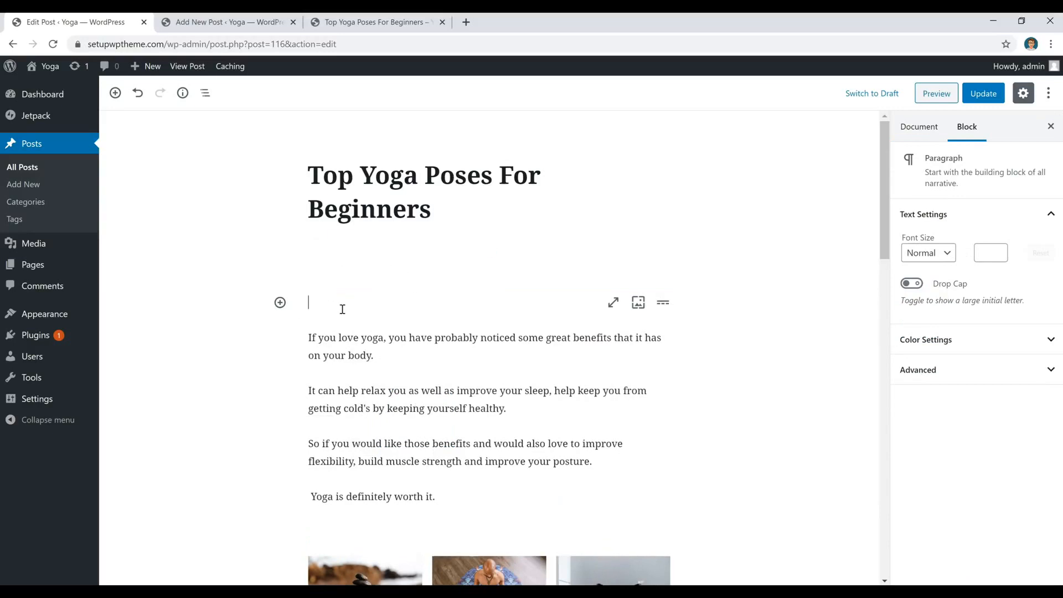
{"action": "scroll", "coordinate": [343, 310], "scroll_direction": "down", "scroll_amount": 1}
{"action": "type", "text": "gdfhdhdhdf"}
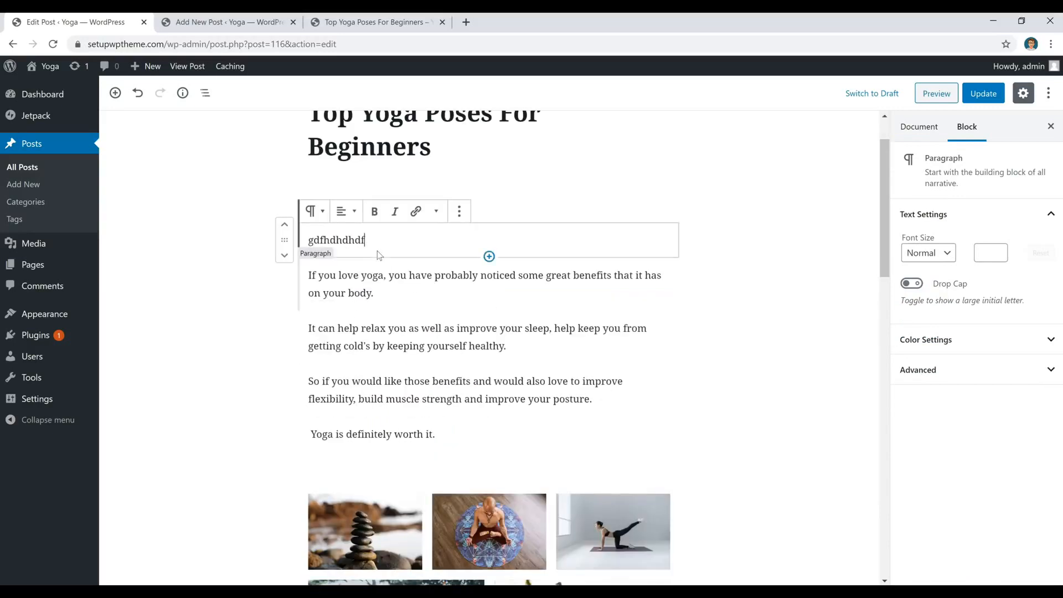
- Delete the sample text and remove the empty paragraph block above the first paragraph
{"action": "left_click_drag", "start_coordinate": [396, 237], "coordinate": [201, 249]}
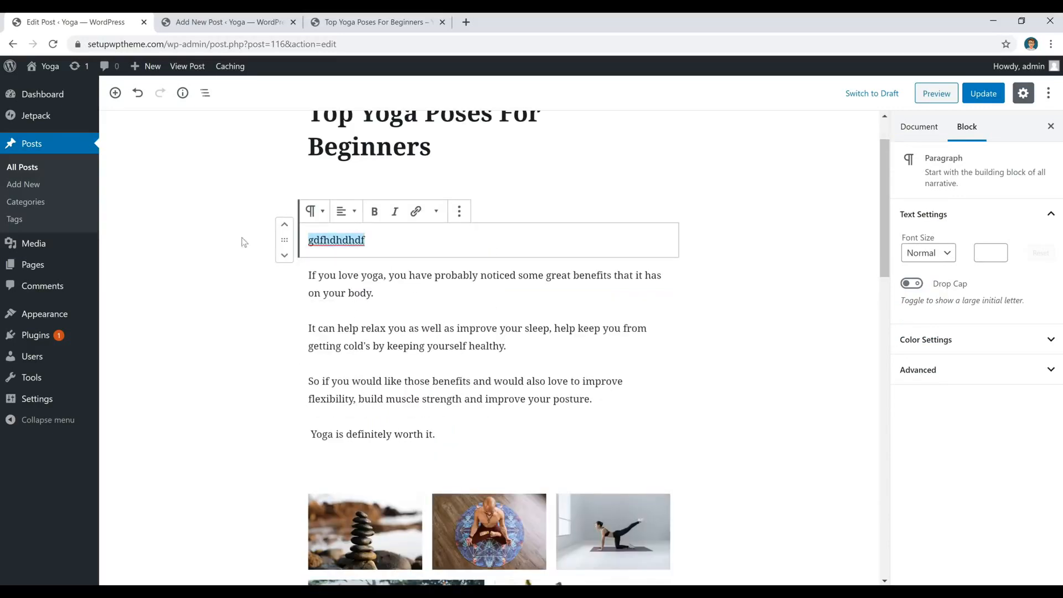
{"action": "key", "text": "BackSpace"}
{"action": "left_click", "coordinate": [394, 283]}
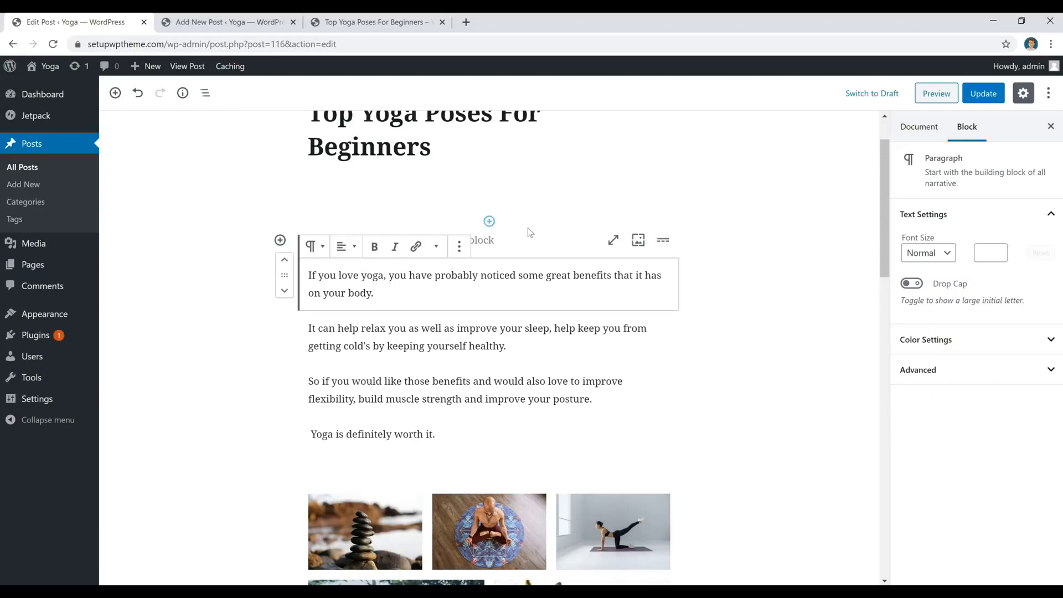
{"action": "left_click", "coordinate": [506, 242]}
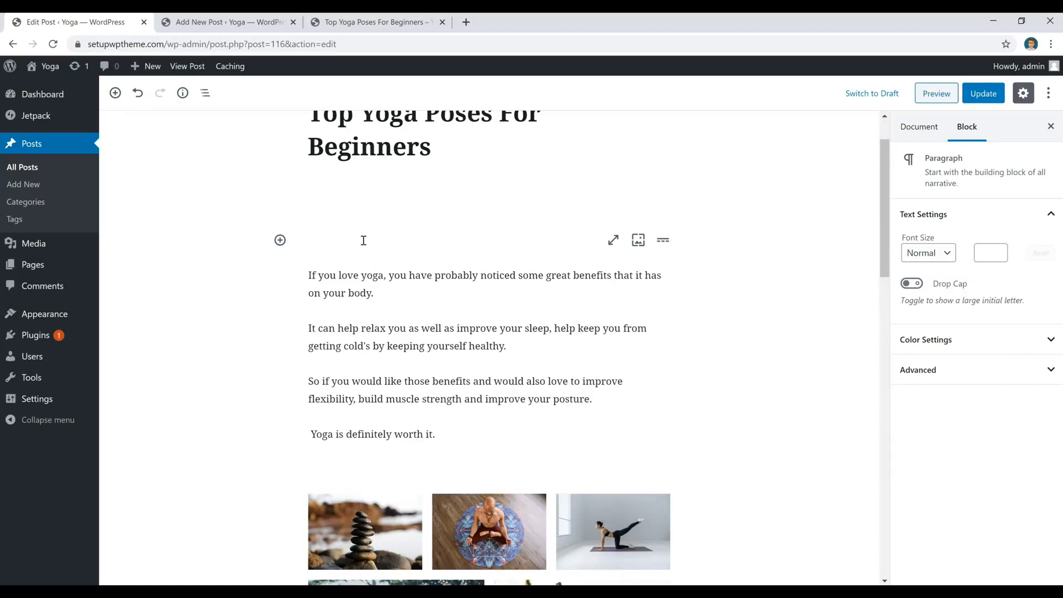
{"action": "key", "text": "BackSpace"}
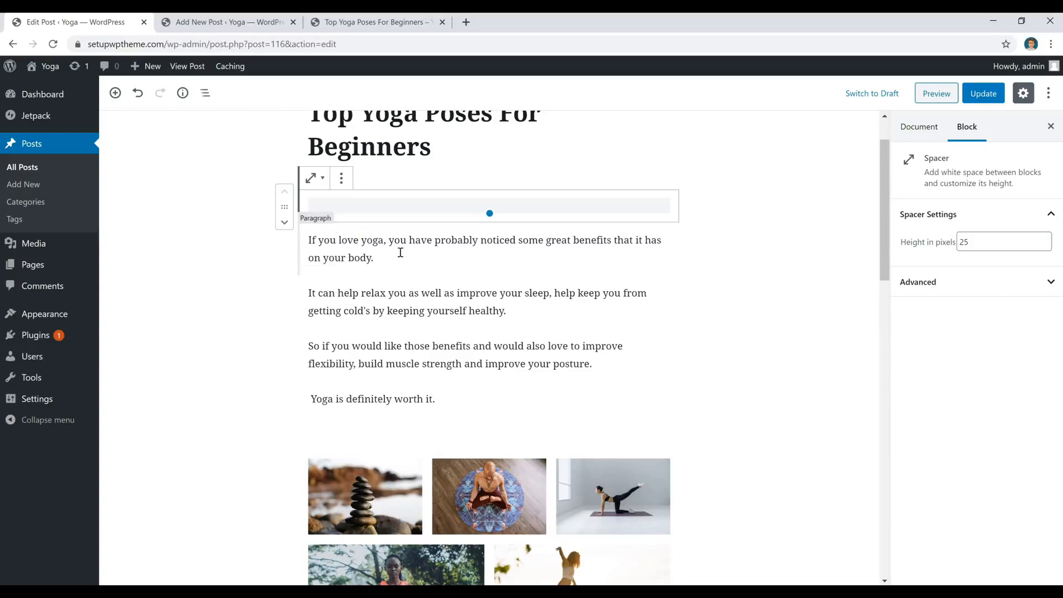
- Try bold formatting on "If you love yoga" in the first paragraph and remove it again
{"action": "left_click", "coordinate": [404, 256]}
{"action": "left_click_drag", "start_coordinate": [382, 240], "coordinate": [284, 237]}
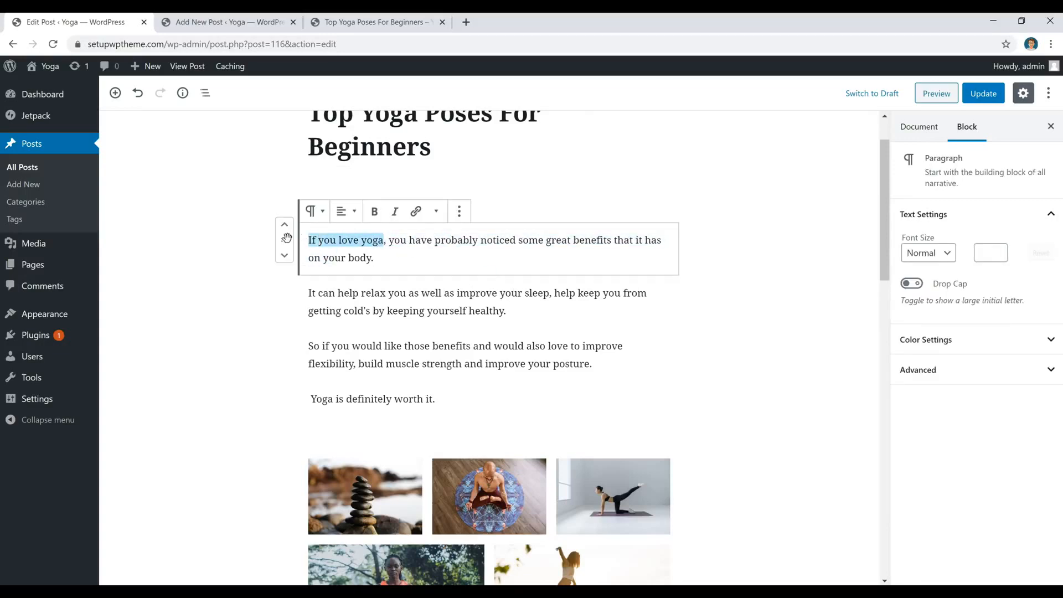
{"action": "left_click", "coordinate": [375, 213]}
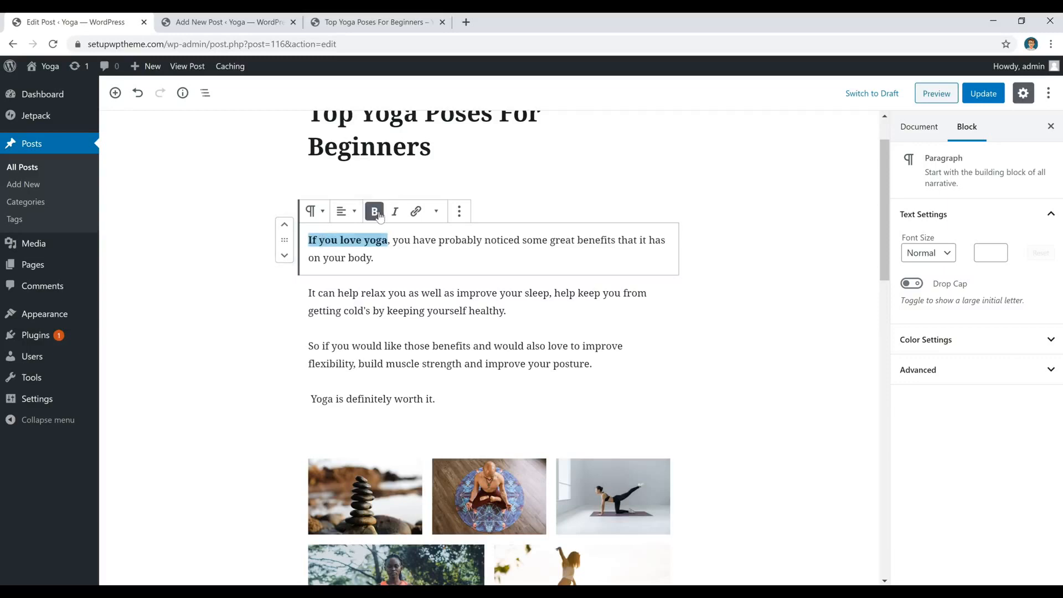
{"action": "left_click", "coordinate": [380, 215]}
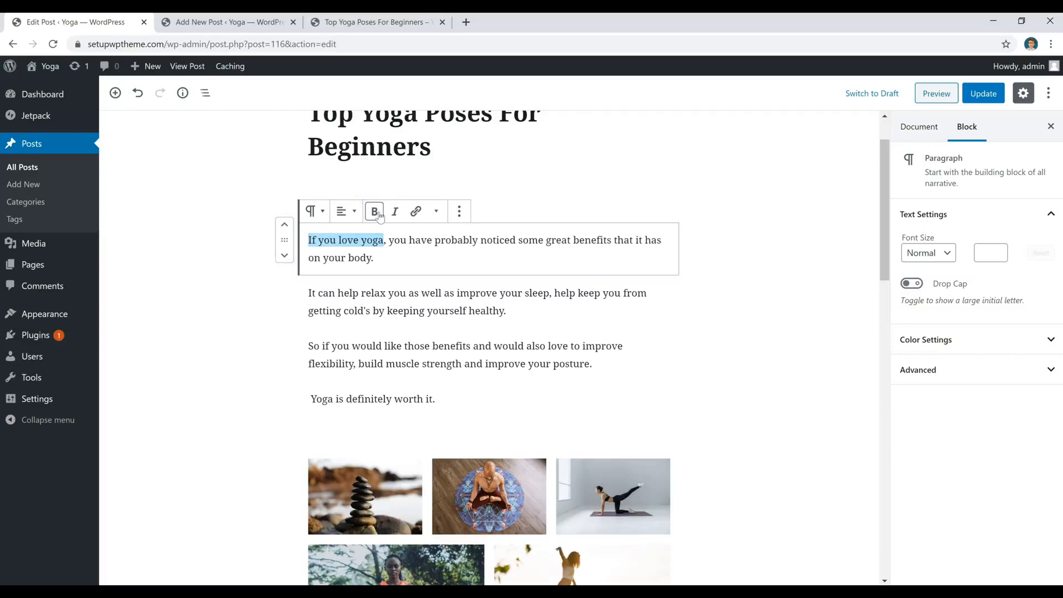
- Try centre alignment on the whole first paragraph and restore it to left alignment
{"action": "left_click", "coordinate": [394, 261]}
{"action": "key", "text": "ctrl+a"}
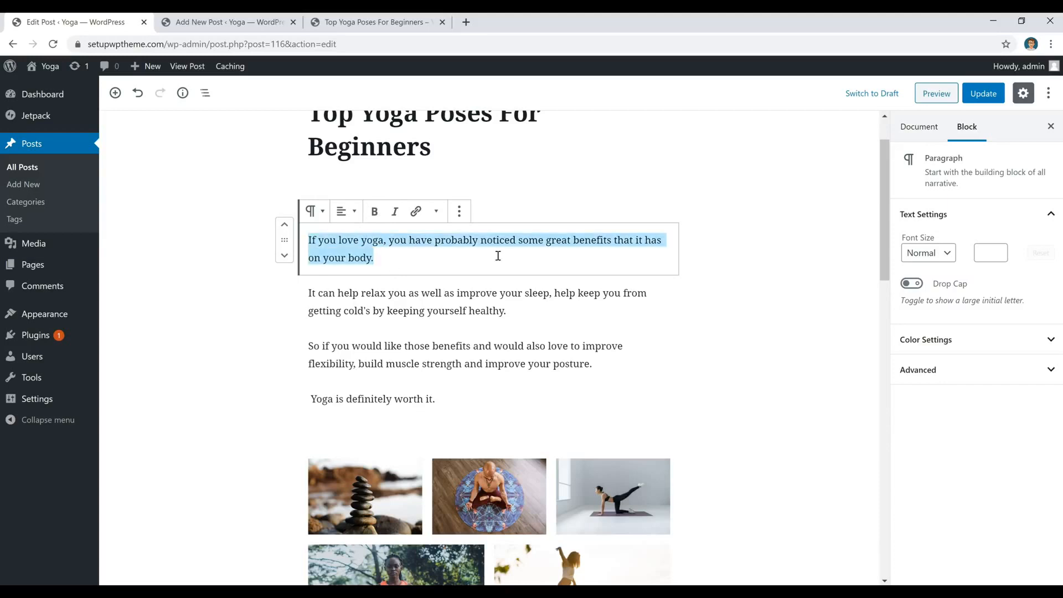
{"action": "left_click", "coordinate": [347, 212]}
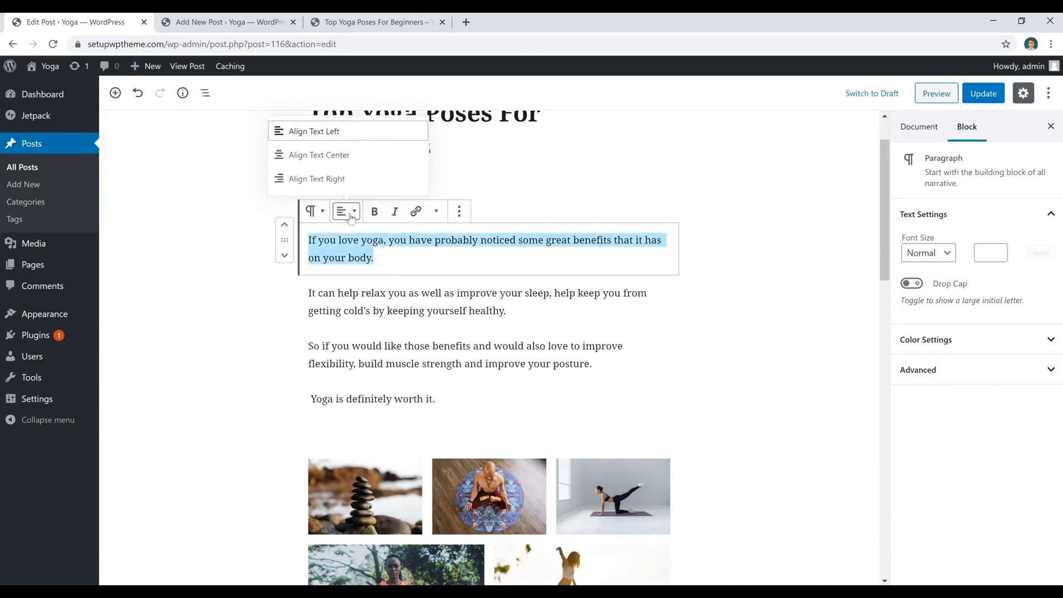
{"action": "left_click", "coordinate": [342, 157]}
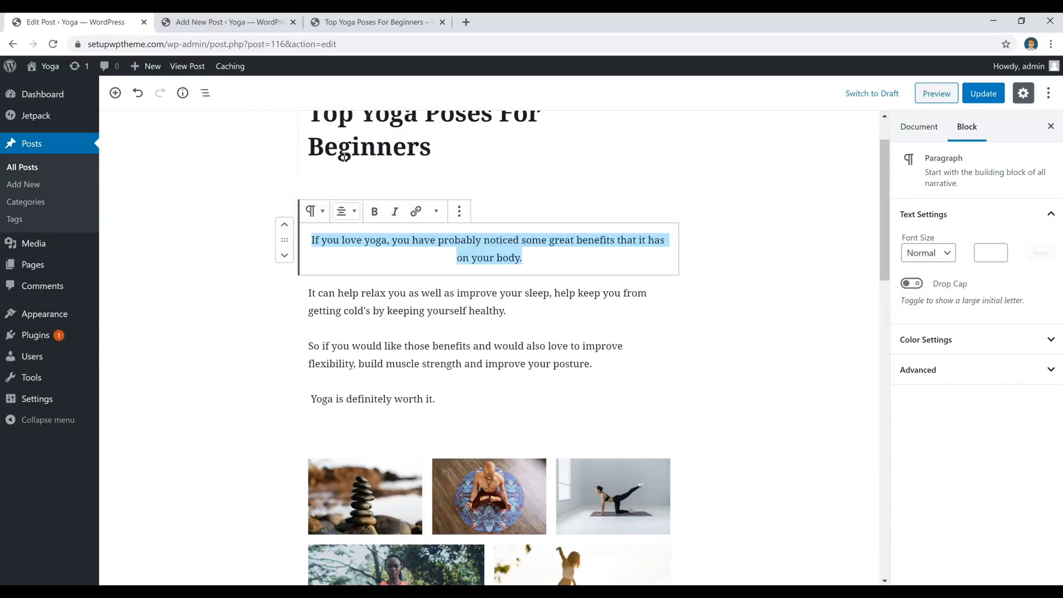
{"action": "left_click", "coordinate": [346, 211]}
{"action": "left_click", "coordinate": [336, 133]}
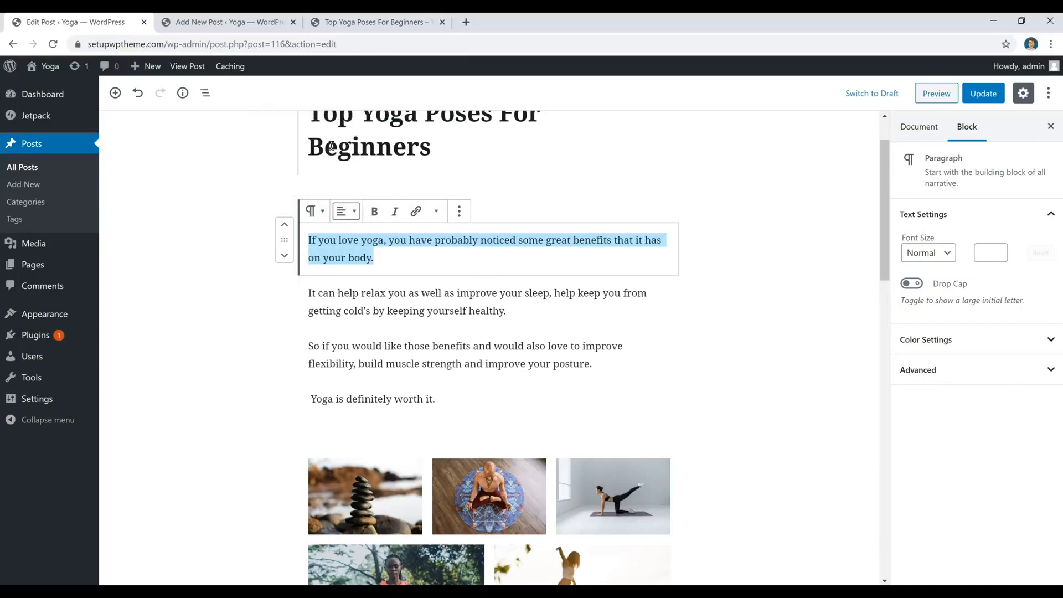
{"action": "left_click", "coordinate": [426, 262]}
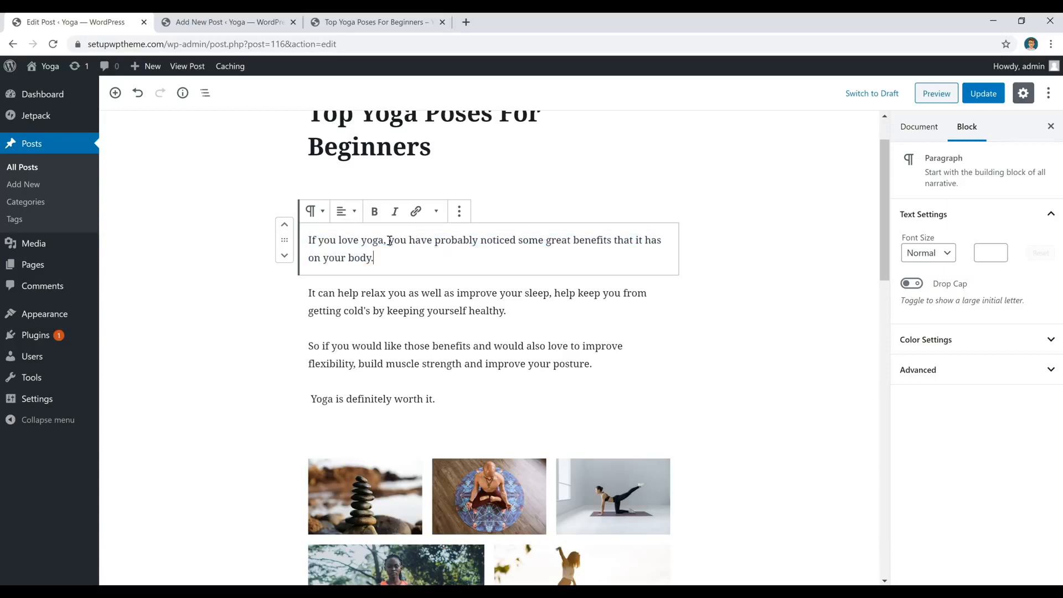
- Start a link on "love yoga" in the first paragraph and copy the web address of the open Top Yoga Poses For Beginners page
{"action": "left_click_drag", "start_coordinate": [383, 241], "coordinate": [339, 243]}
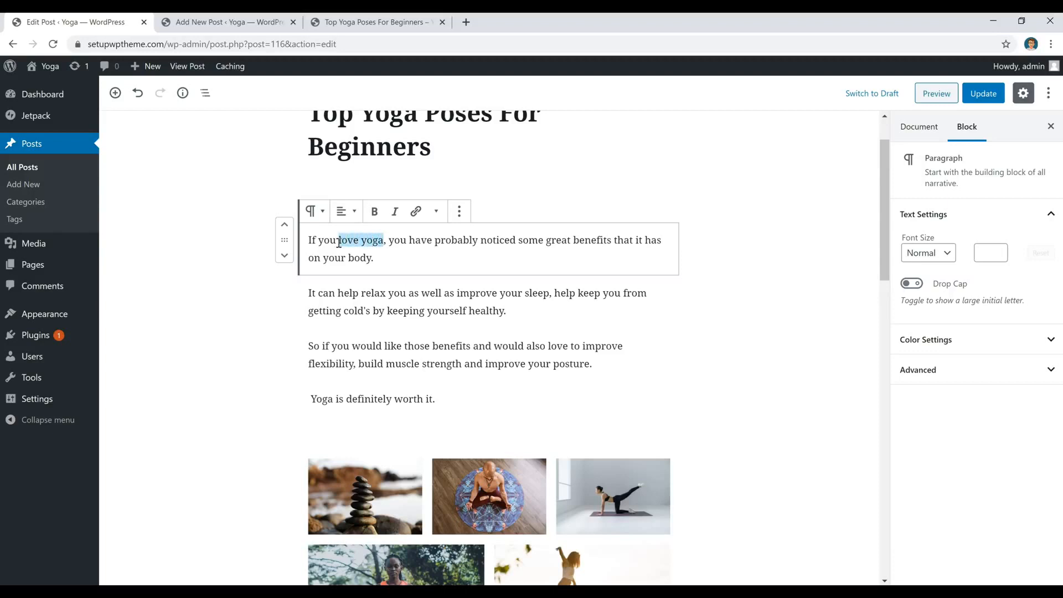
{"action": "left_click", "coordinate": [417, 213]}
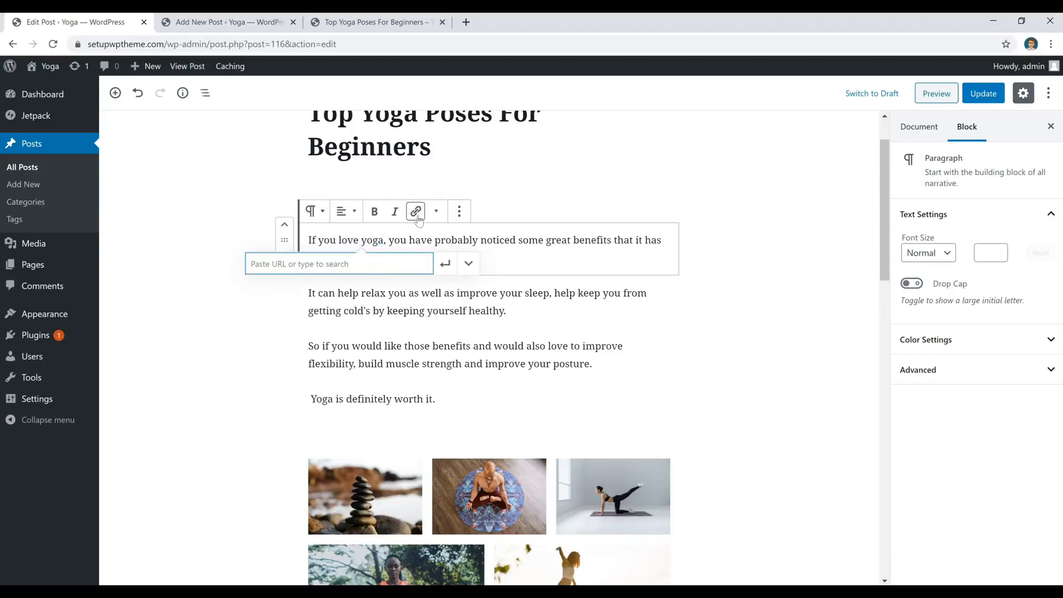
{"action": "left_click", "coordinate": [368, 26]}
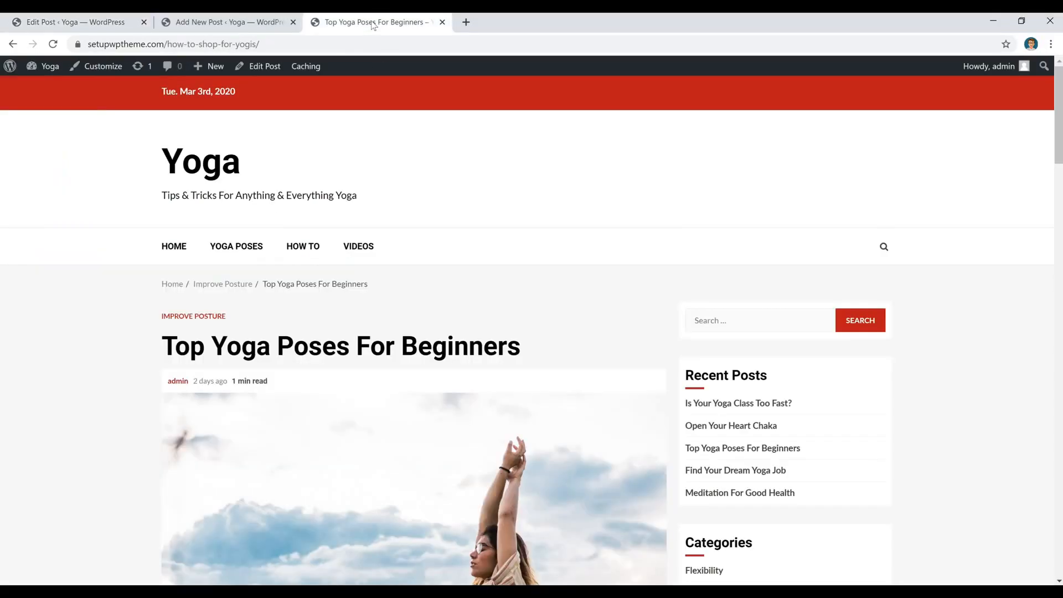
{"action": "left_click", "coordinate": [241, 48]}
{"action": "right_click", "coordinate": [241, 49]}
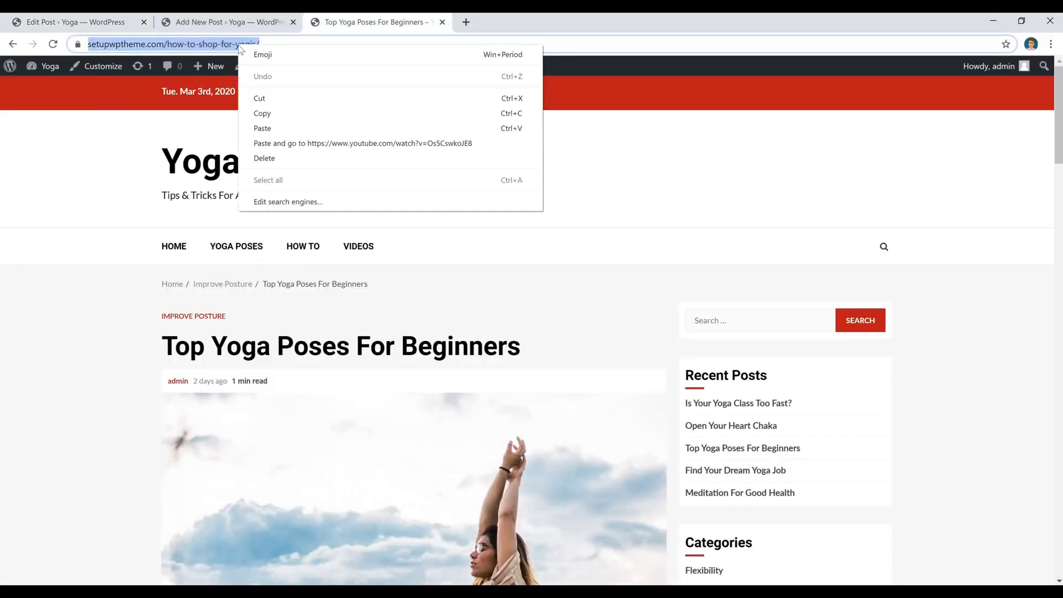
{"action": "left_click", "coordinate": [262, 113]}
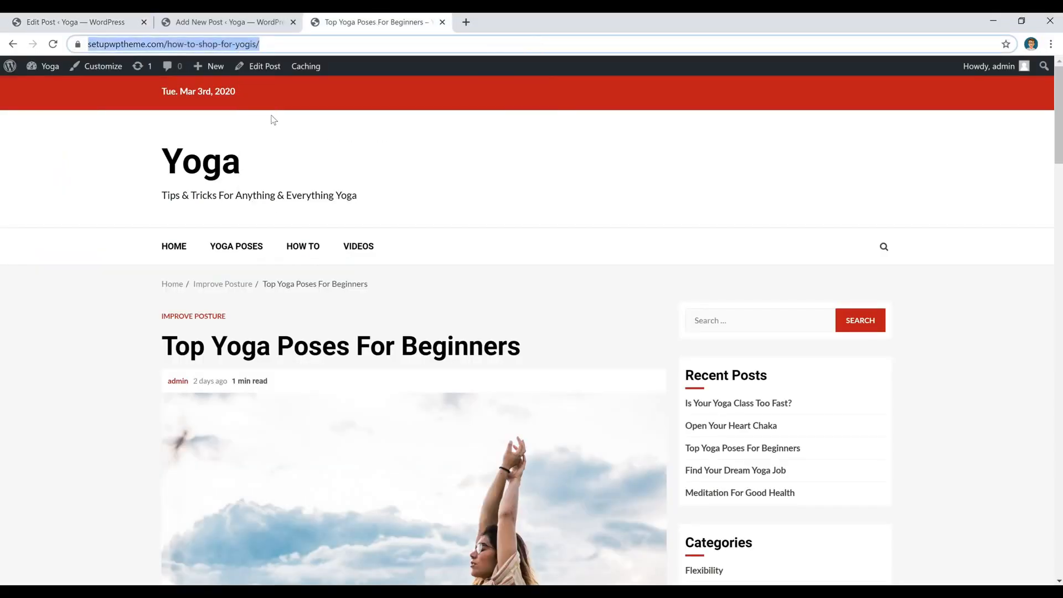
- Link "love yoga" to the copied setupwptheme.com/how-to-shop-for-yogis/ address in the post being edited
{"action": "left_click", "coordinate": [171, 23]}
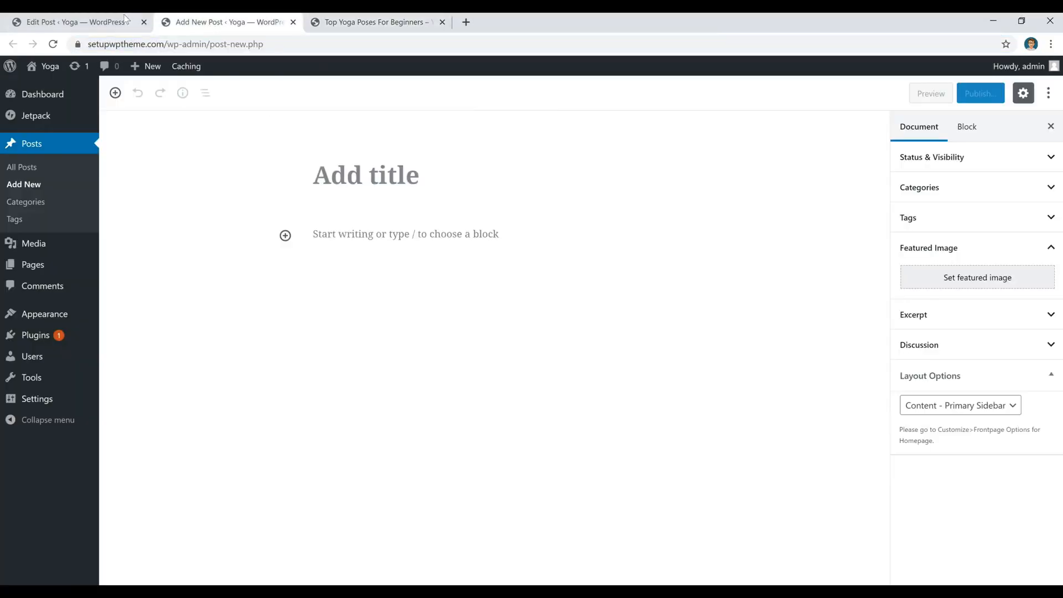
{"action": "left_click", "coordinate": [119, 22]}
{"action": "left_click", "coordinate": [329, 269]}
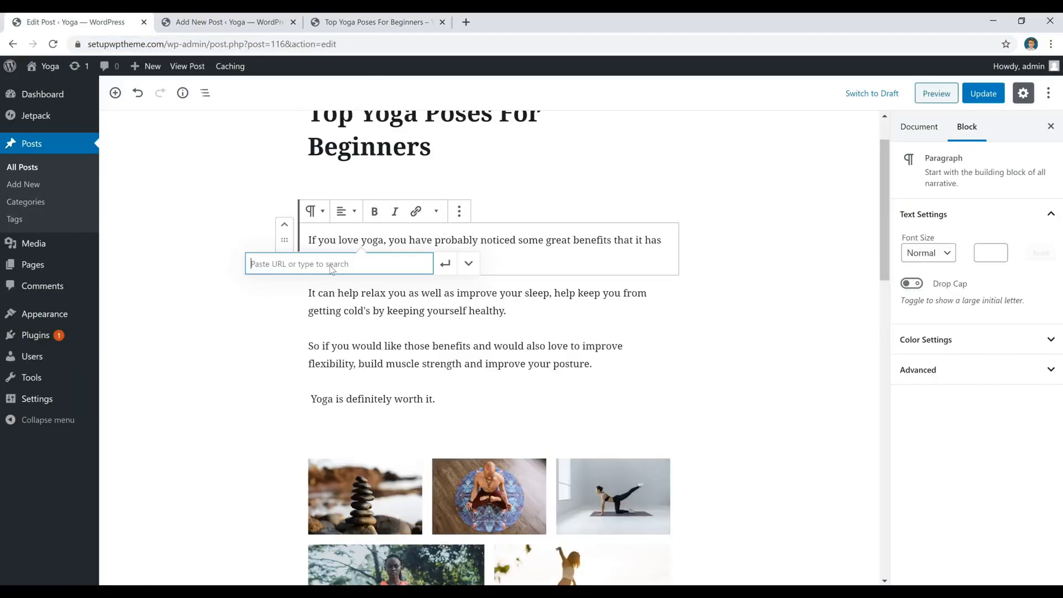
{"action": "right_click", "coordinate": [332, 269]}
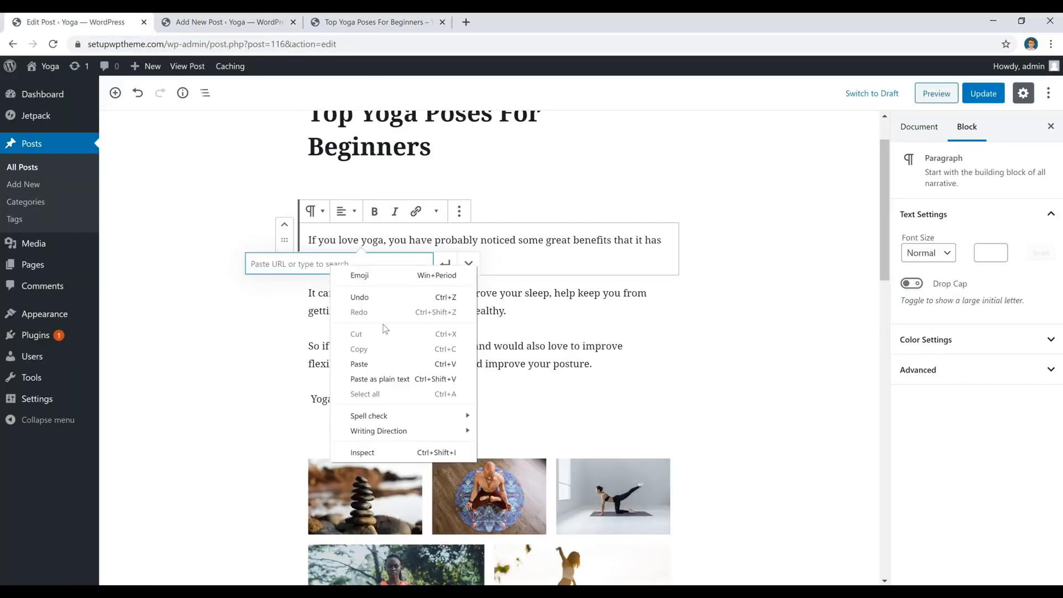
{"action": "left_click", "coordinate": [379, 364]}
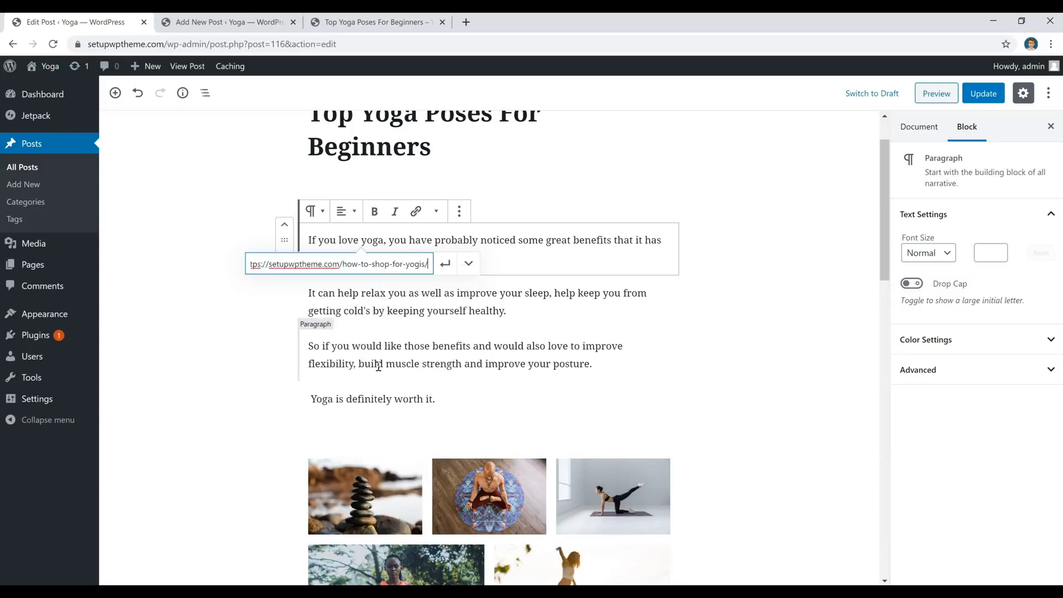
{"action": "left_click", "coordinate": [445, 265]}
{"action": "left_click", "coordinate": [570, 260]}
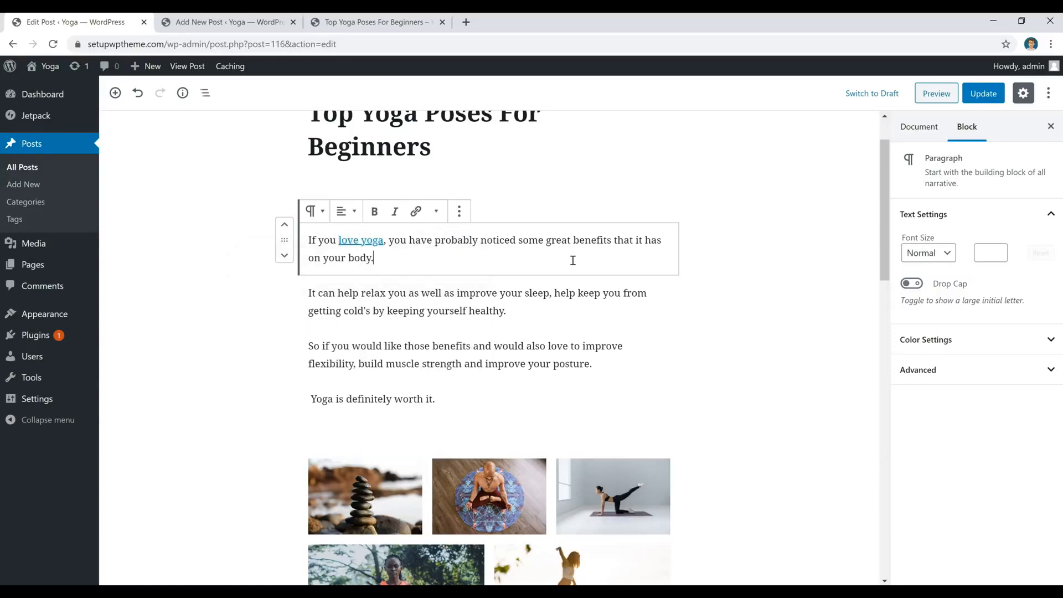
- Remove the link from "love yoga" in the first paragraph
{"action": "left_click", "coordinate": [373, 240]}
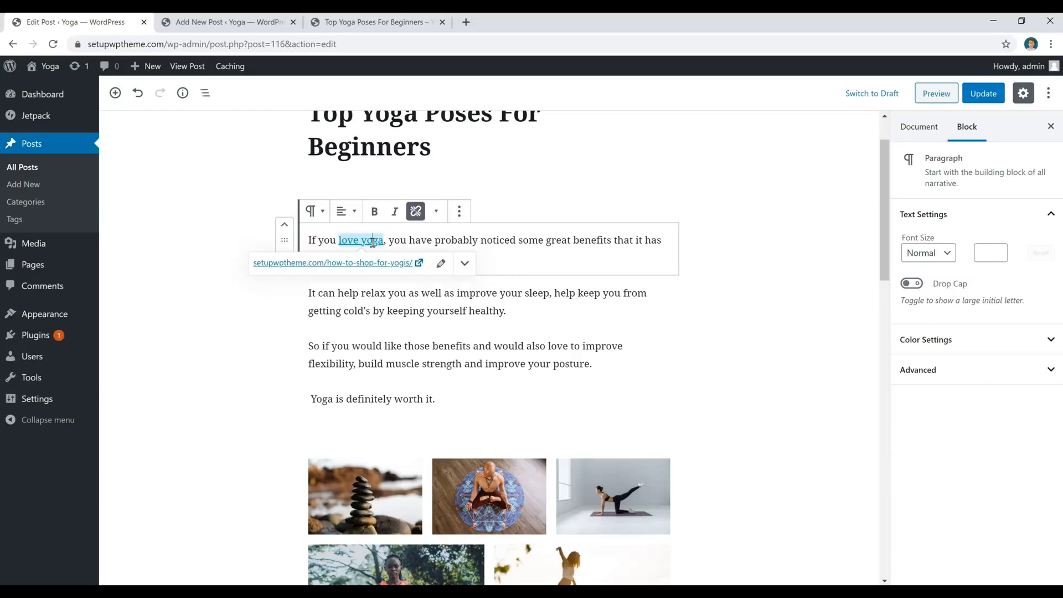
{"action": "left_click", "coordinate": [417, 212]}
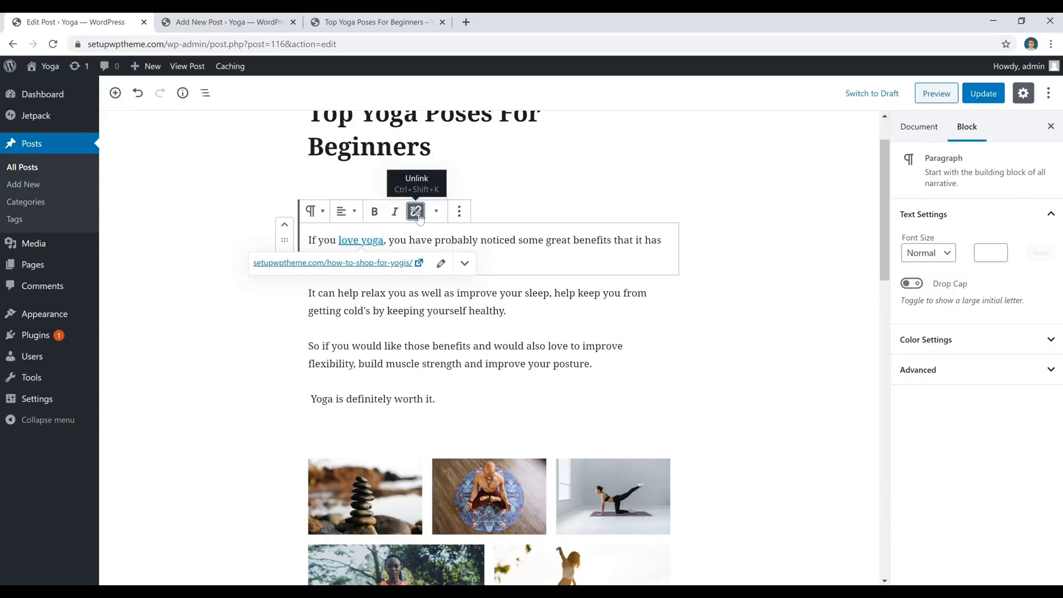
{"action": "left_click", "coordinate": [416, 212]}
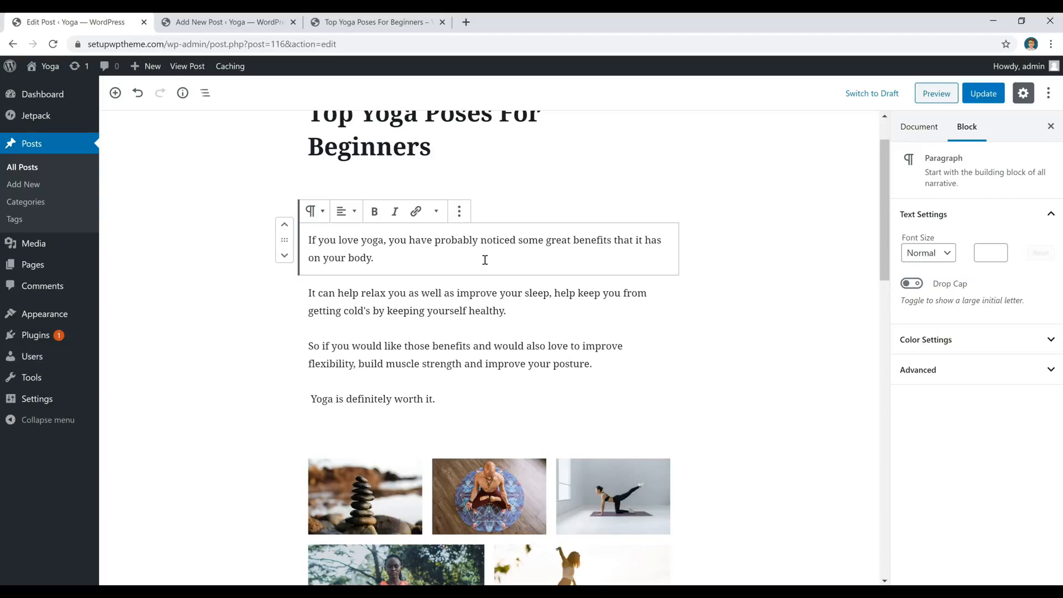
- Insert an Image block below the first paragraph and upload pexels-photo-355863 from the Desktop into it
{"action": "key", "text": "Return"}
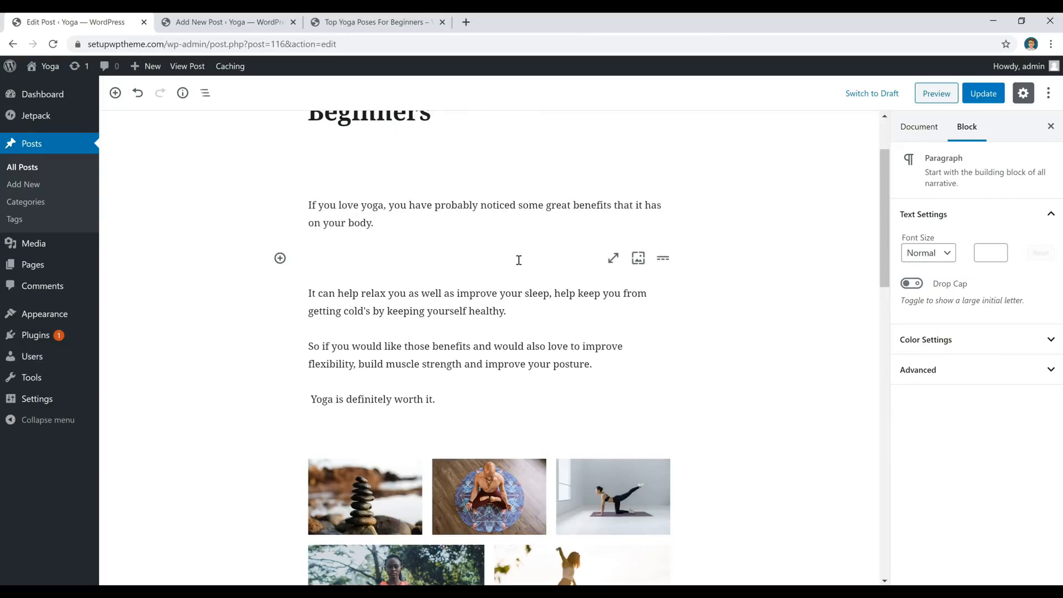
{"action": "left_click", "coordinate": [279, 258]}
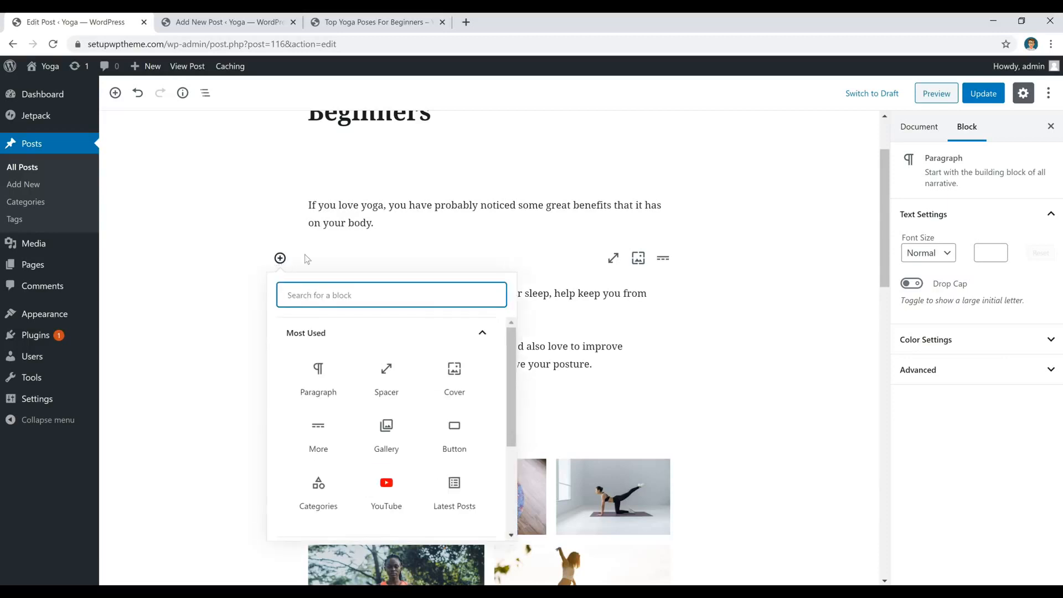
{"action": "scroll", "coordinate": [387, 426], "scroll_direction": "down", "scroll_amount": 1}
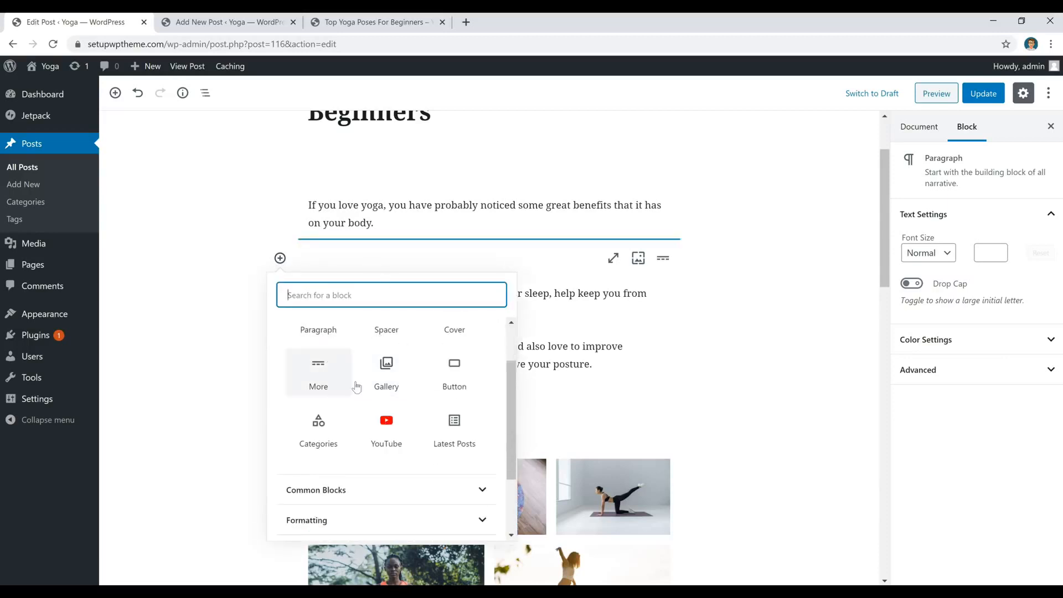
{"action": "scroll", "coordinate": [425, 434], "scroll_direction": "up", "scroll_amount": 1}
{"action": "scroll", "coordinate": [424, 434], "scroll_direction": "down", "scroll_amount": 3}
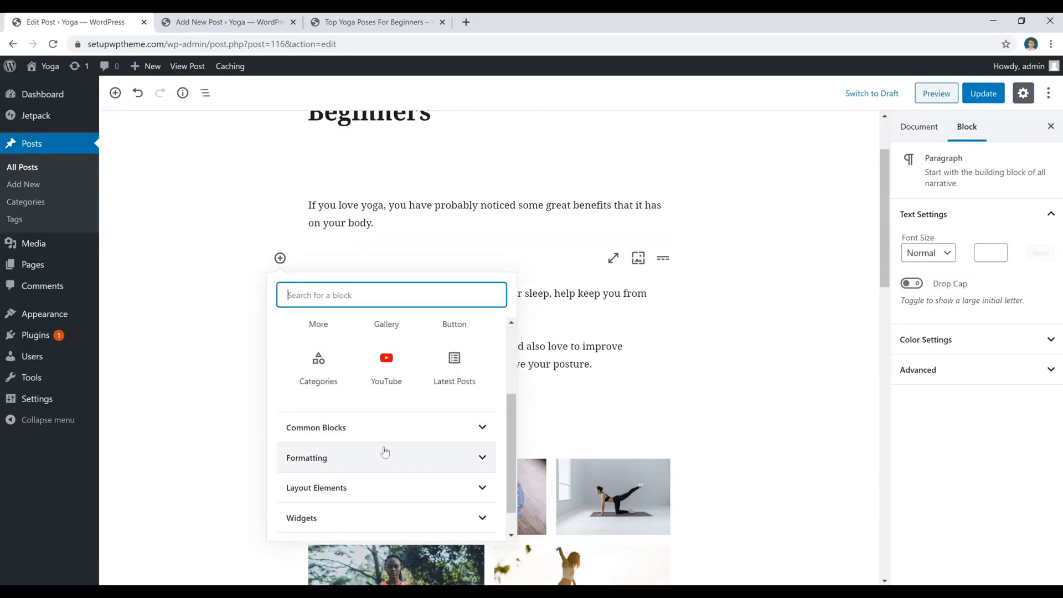
{"action": "left_click", "coordinate": [393, 427]}
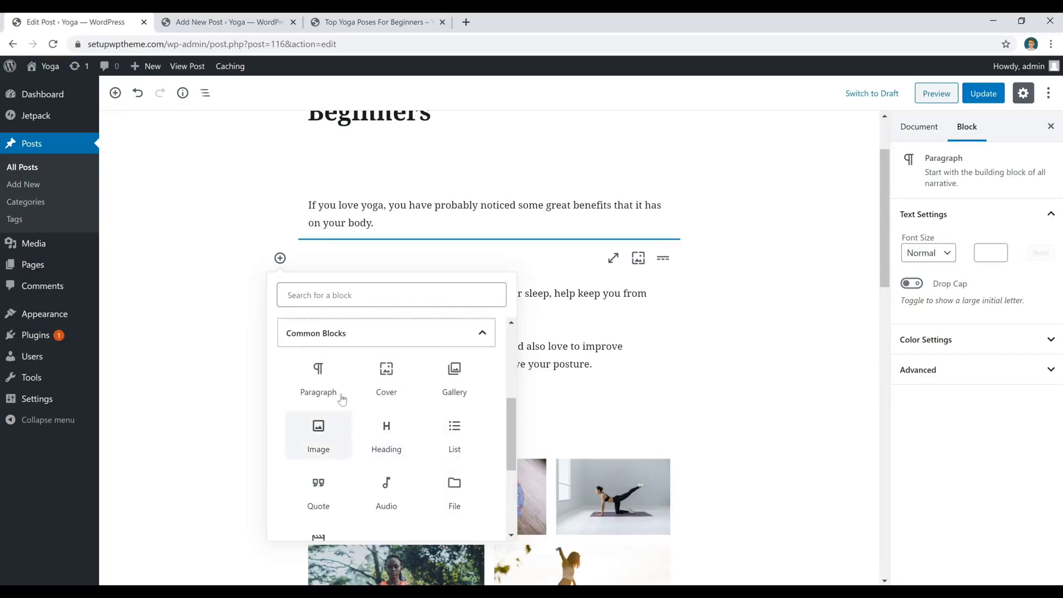
{"action": "left_click", "coordinate": [329, 443]}
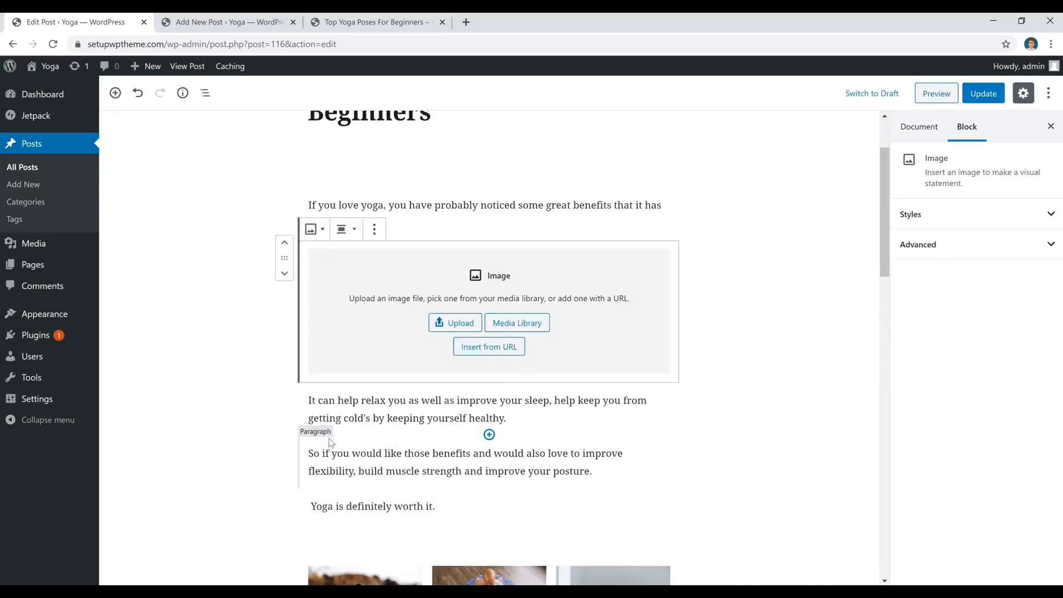
{"action": "left_click", "coordinate": [451, 322]}
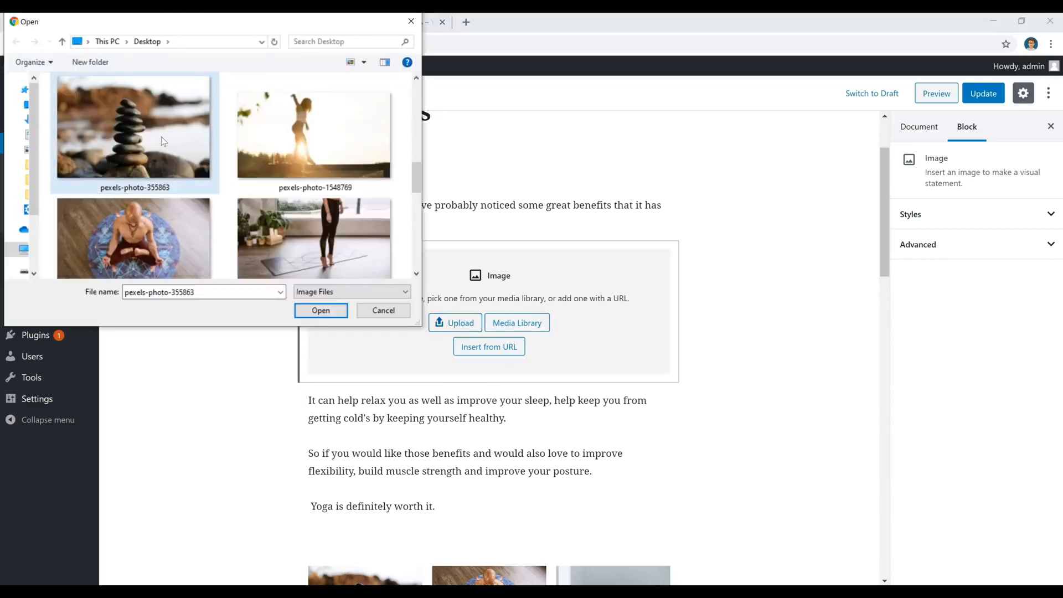
{"action": "left_click", "coordinate": [321, 310]}
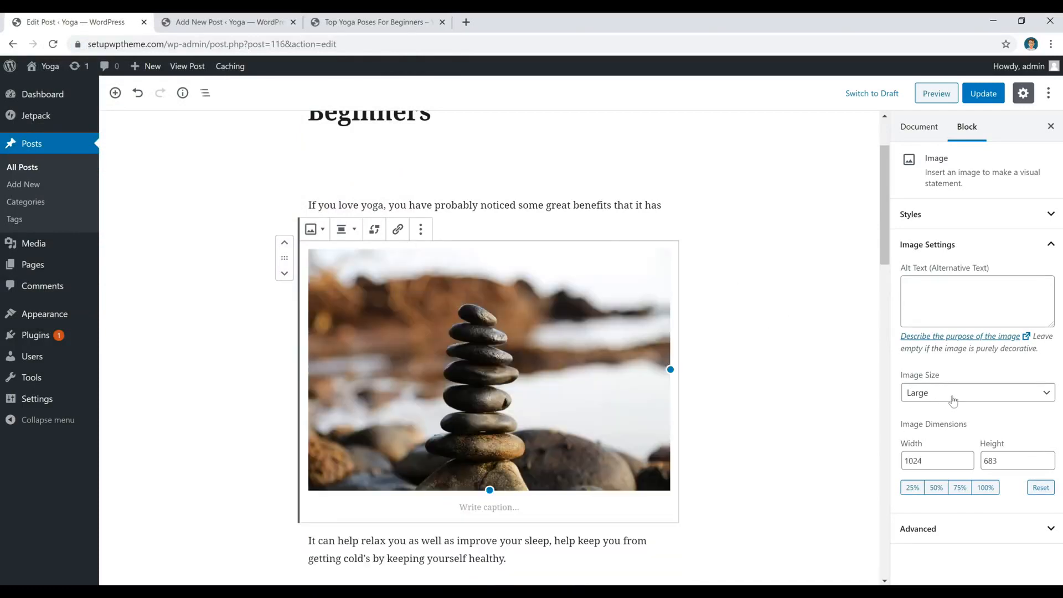
- Set the stacked-stones image to Medium size and align it to the center
{"action": "left_click", "coordinate": [945, 394]}
{"action": "left_click", "coordinate": [931, 420]}
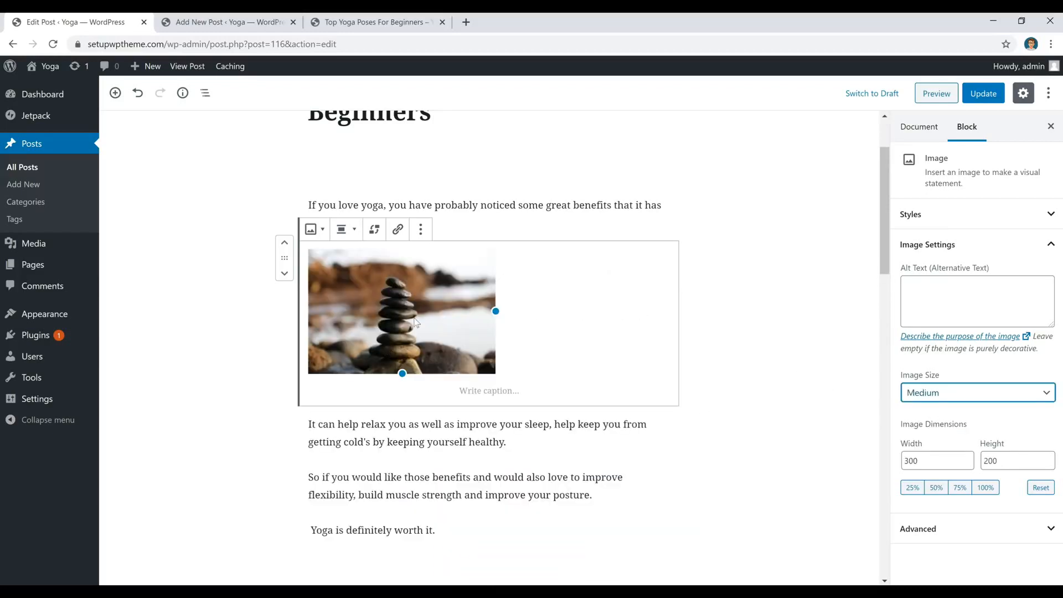
{"action": "left_click", "coordinate": [344, 229]}
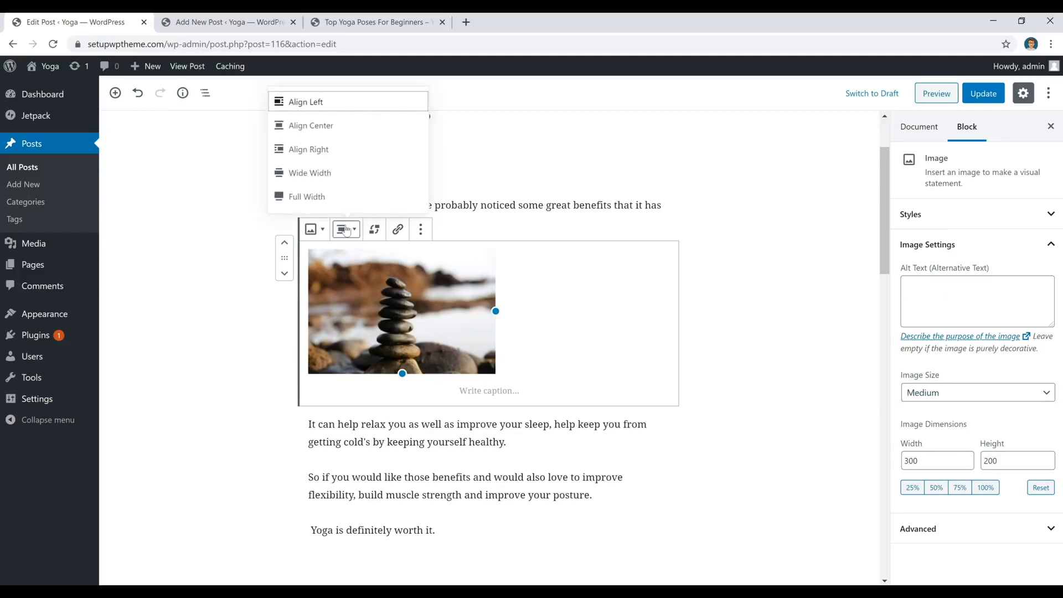
{"action": "left_click", "coordinate": [341, 126]}
- Set the stacked-stones image to Full Size, and delete its block from the post
{"action": "left_click", "coordinate": [941, 394]}
{"action": "left_click", "coordinate": [922, 447]}
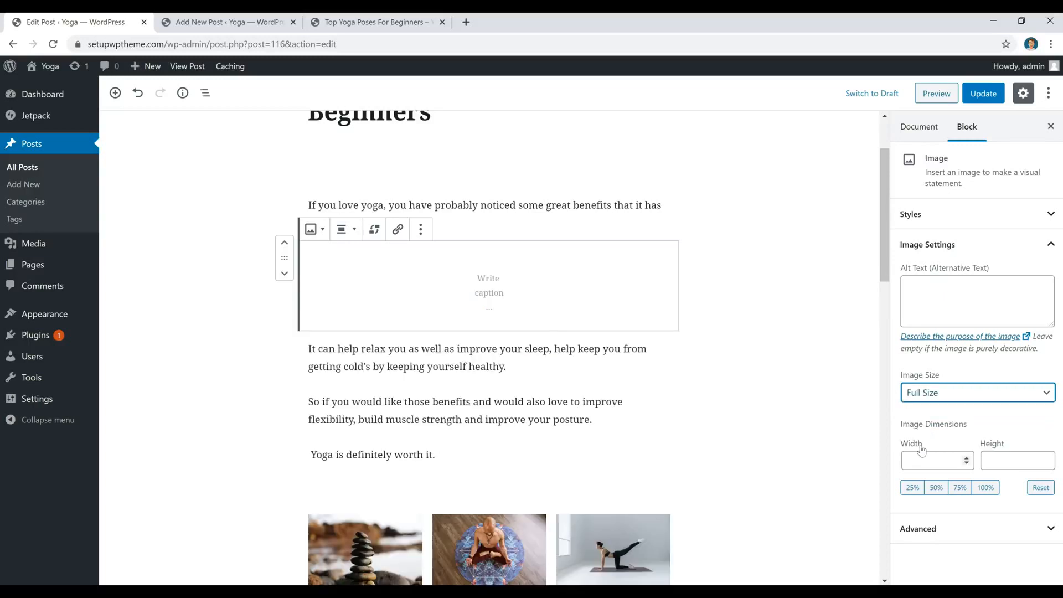
{"action": "left_click", "coordinate": [558, 326]}
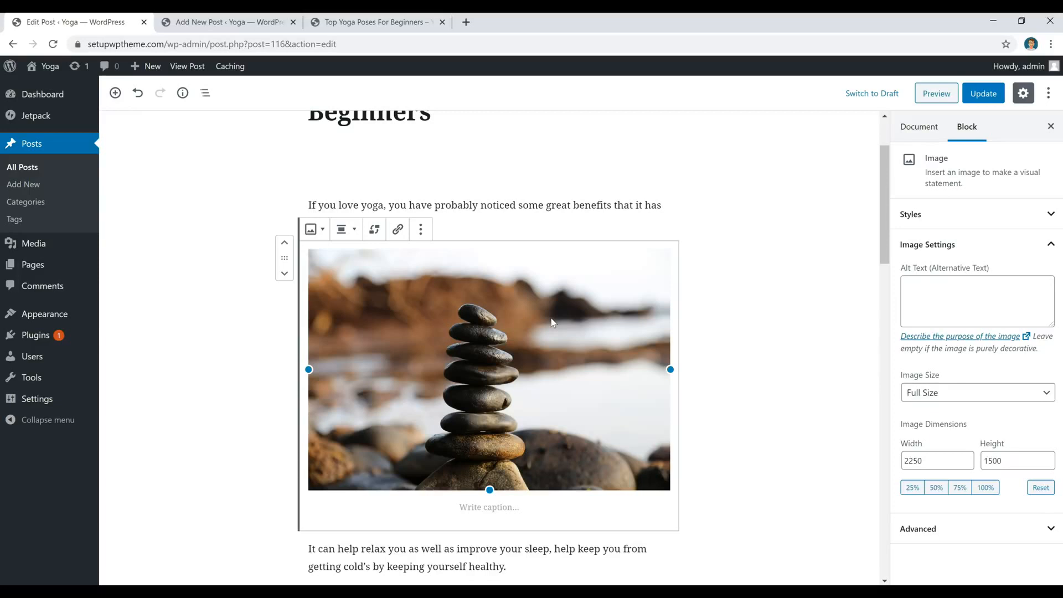
{"action": "key", "text": "Delete"}
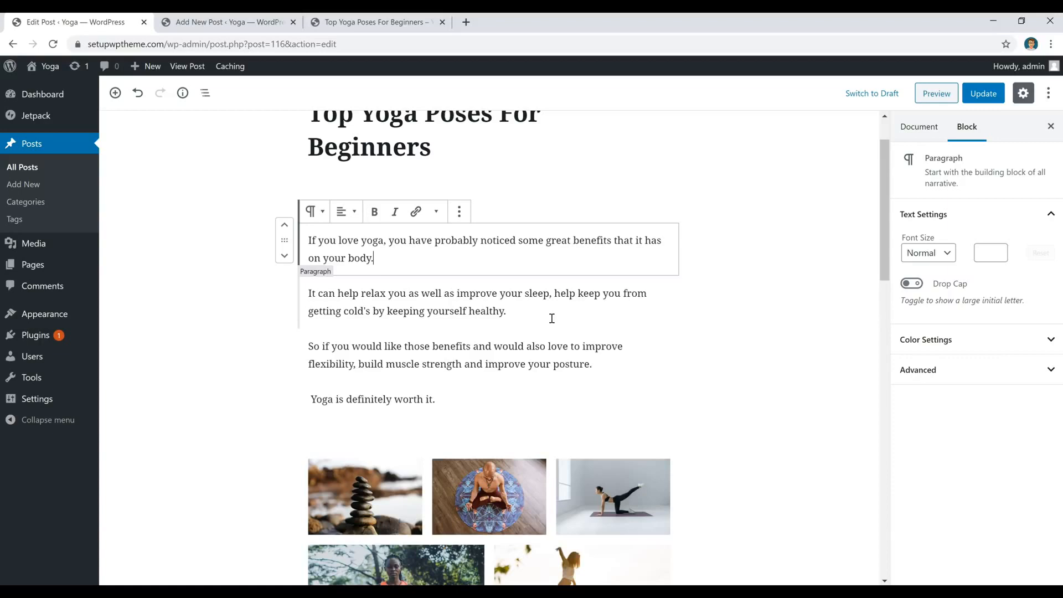
{"action": "scroll", "coordinate": [552, 318], "scroll_direction": "up", "scroll_amount": 1}
{"action": "left_click", "coordinate": [561, 365]}
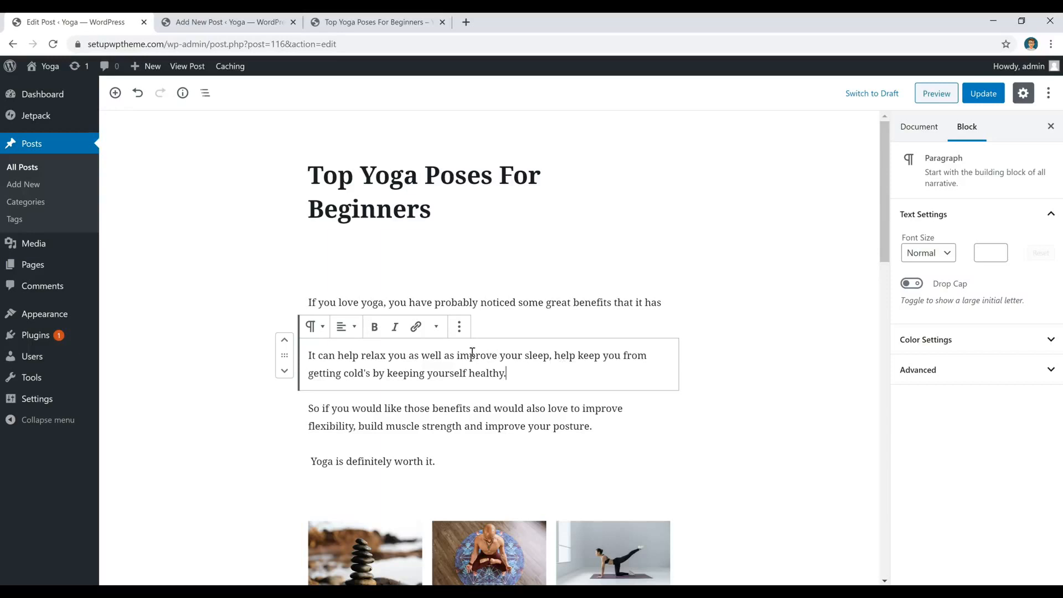
{"action": "left_click", "coordinate": [416, 327]}
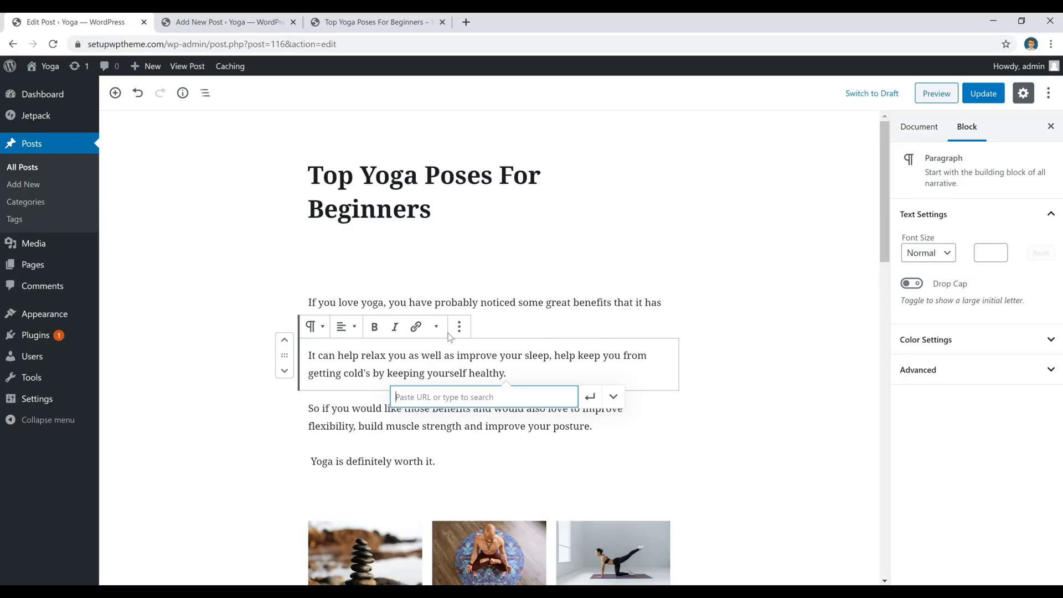
{"action": "key", "text": "Escape"}
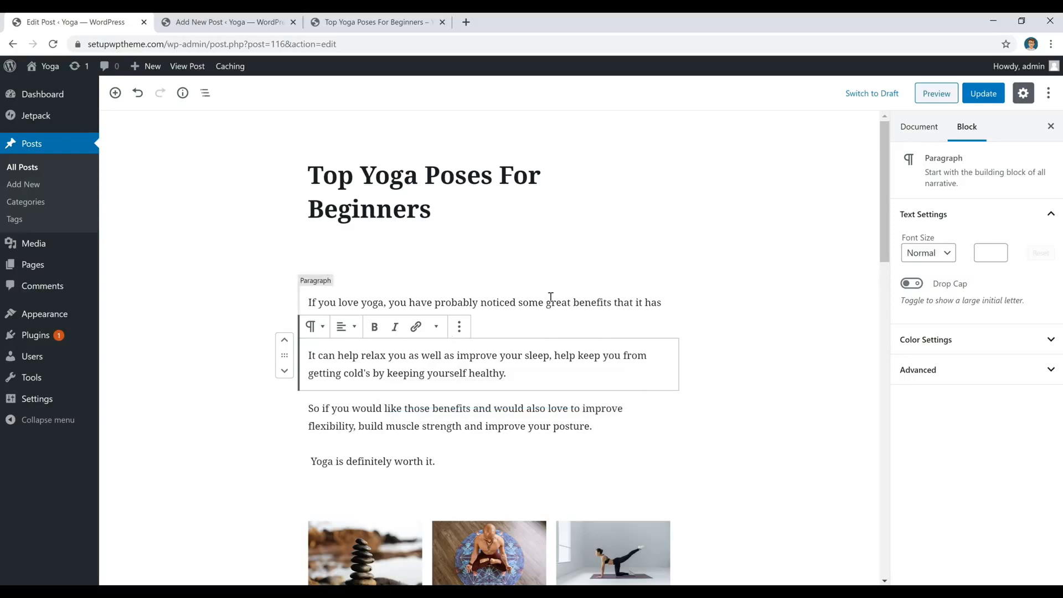
- Try a height of 50 pixels for the spacer below the post title and restore it to 25 pixels
{"action": "left_click", "coordinate": [558, 273]}
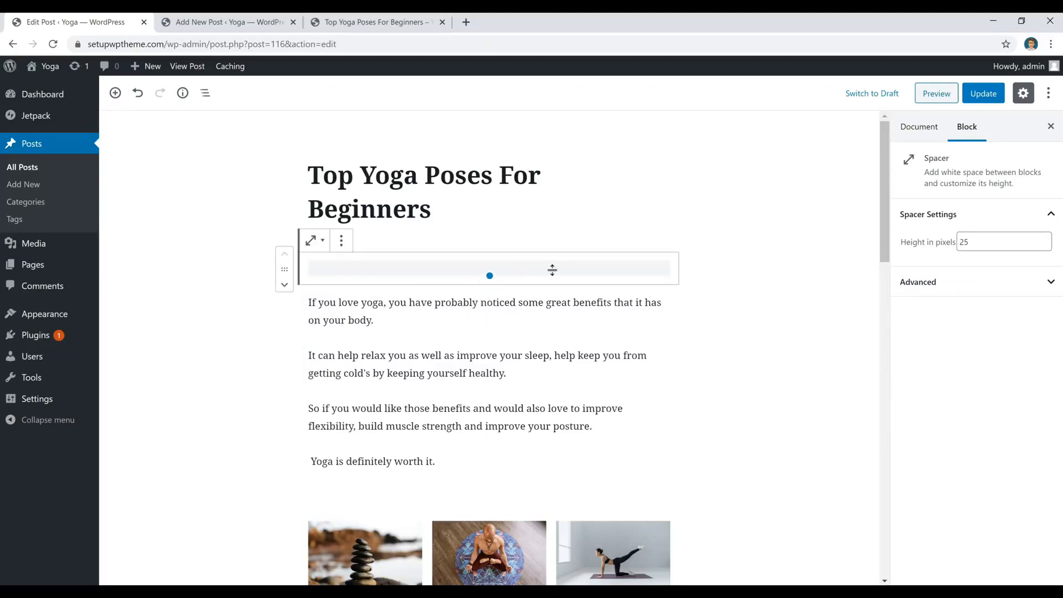
{"action": "left_click", "coordinate": [978, 241]}
{"action": "key", "text": "ctrl+a"}
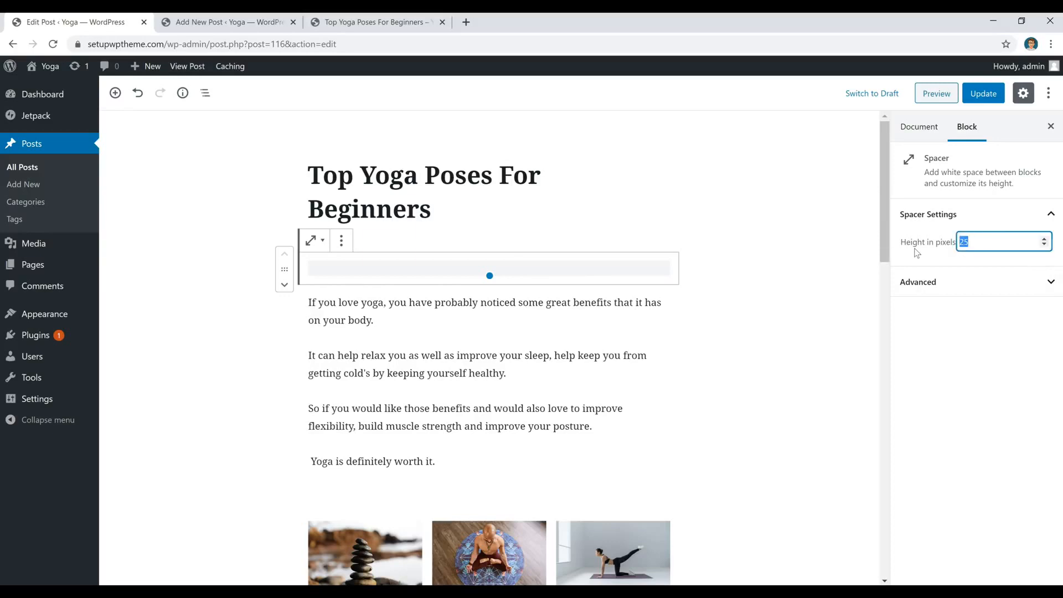
{"action": "type", "text": "50"}
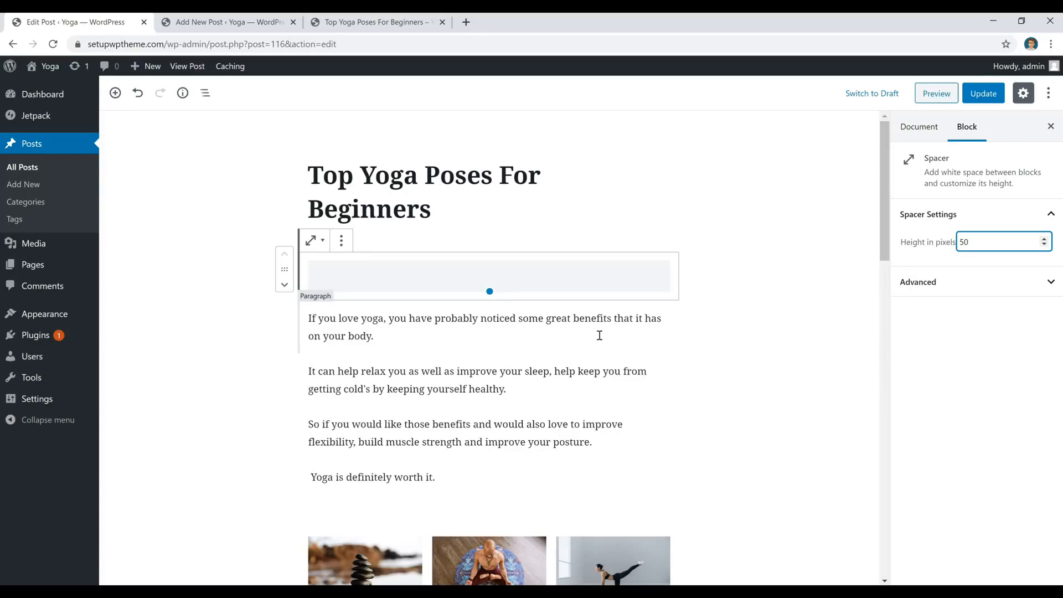
{"action": "left_click_drag", "start_coordinate": [980, 241], "coordinate": [946, 252]}
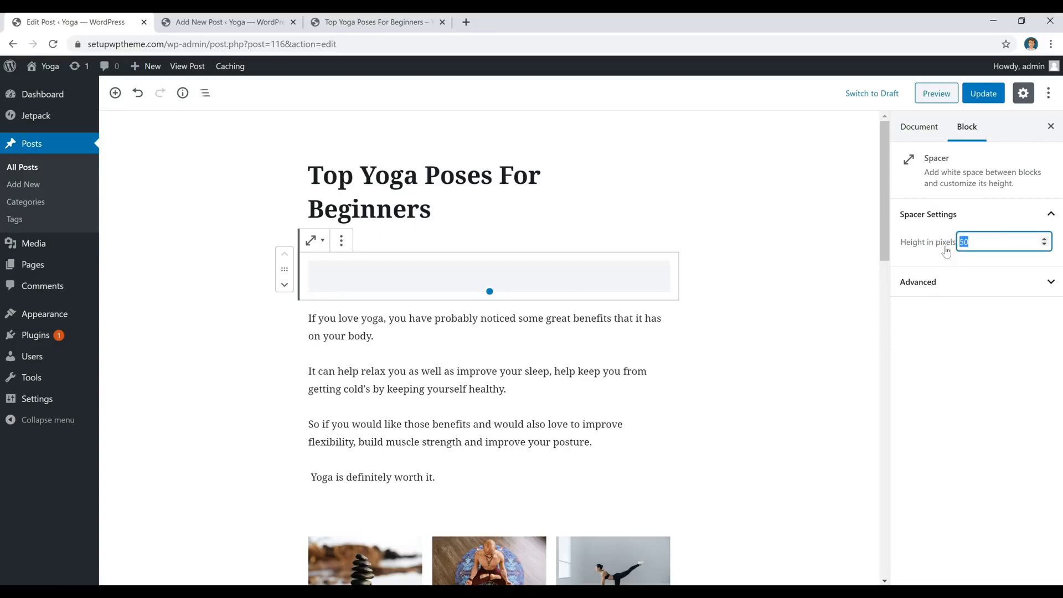
{"action": "type", "text": "0"}
{"action": "left_click", "coordinate": [485, 321]}
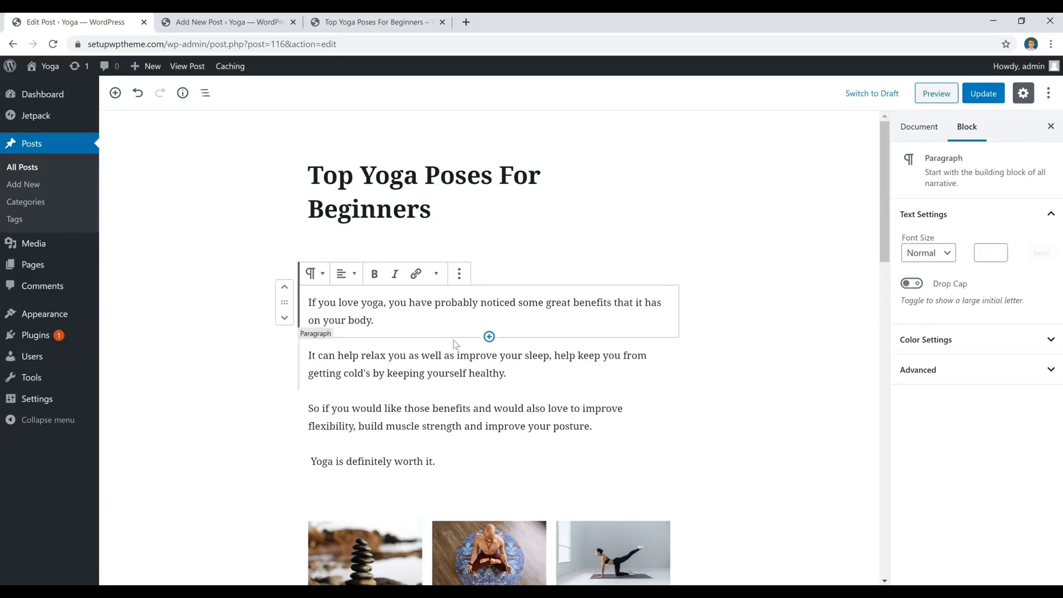
- Insert a Spacer block below the first paragraph of the post and remove it again
{"action": "left_click", "coordinate": [488, 337]}
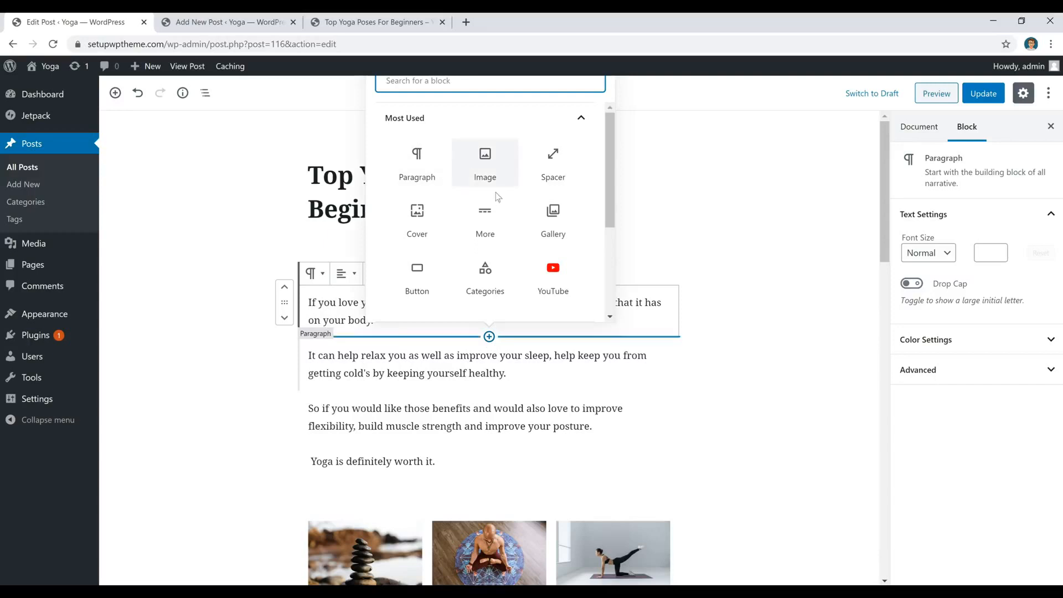
{"action": "type", "text": "spac"}
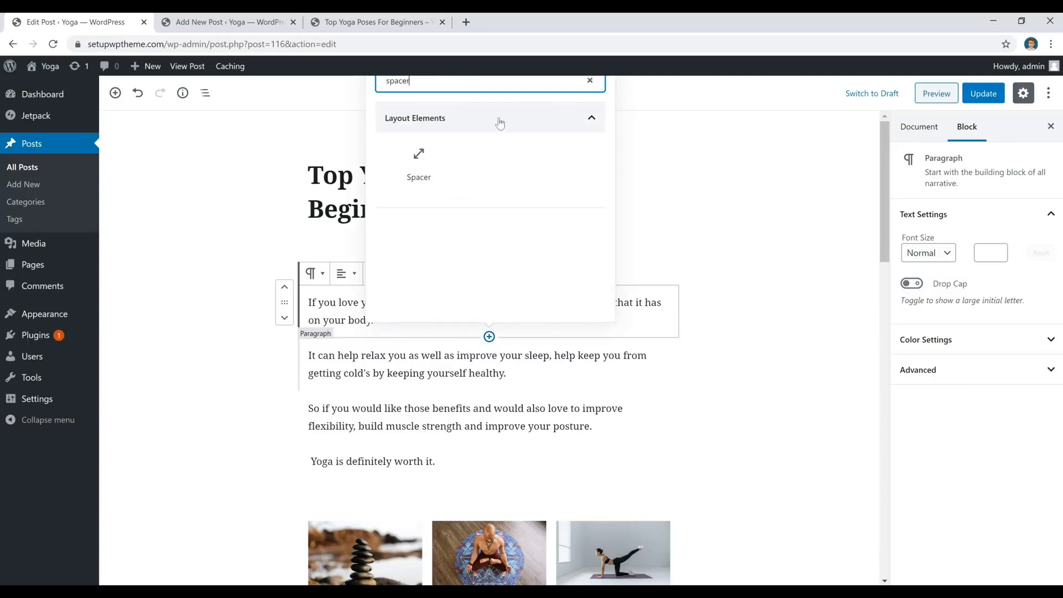
{"action": "type", "text": "er"}
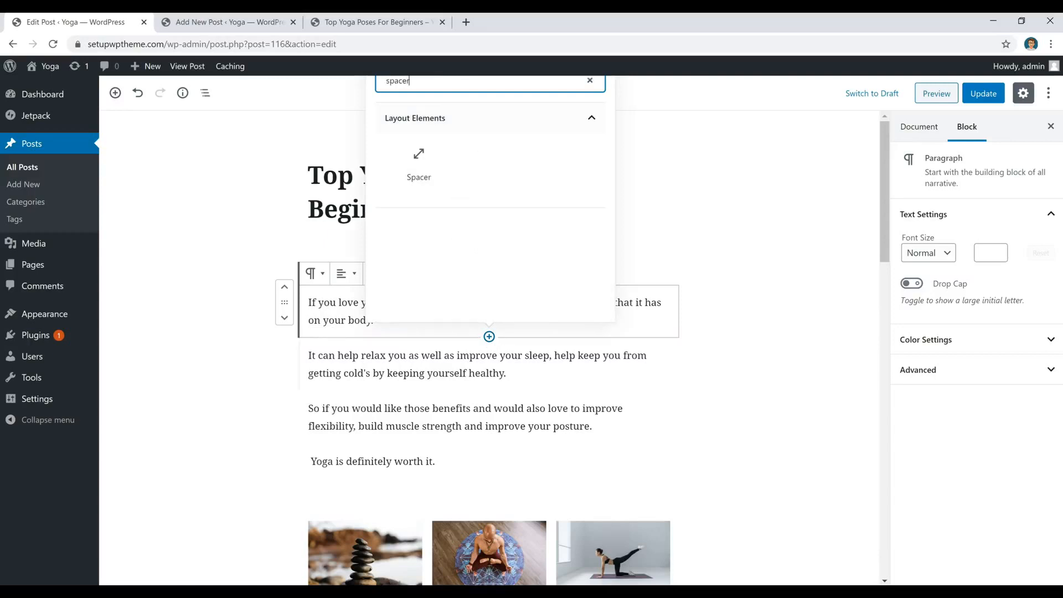
{"action": "left_click", "coordinate": [416, 172]}
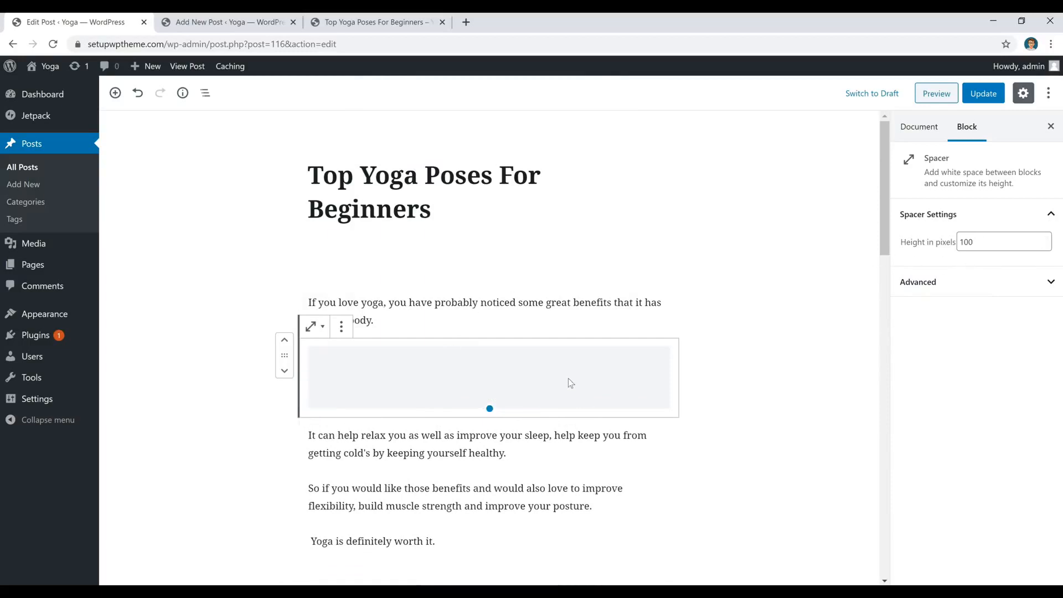
{"action": "key", "text": "BackSpace"}
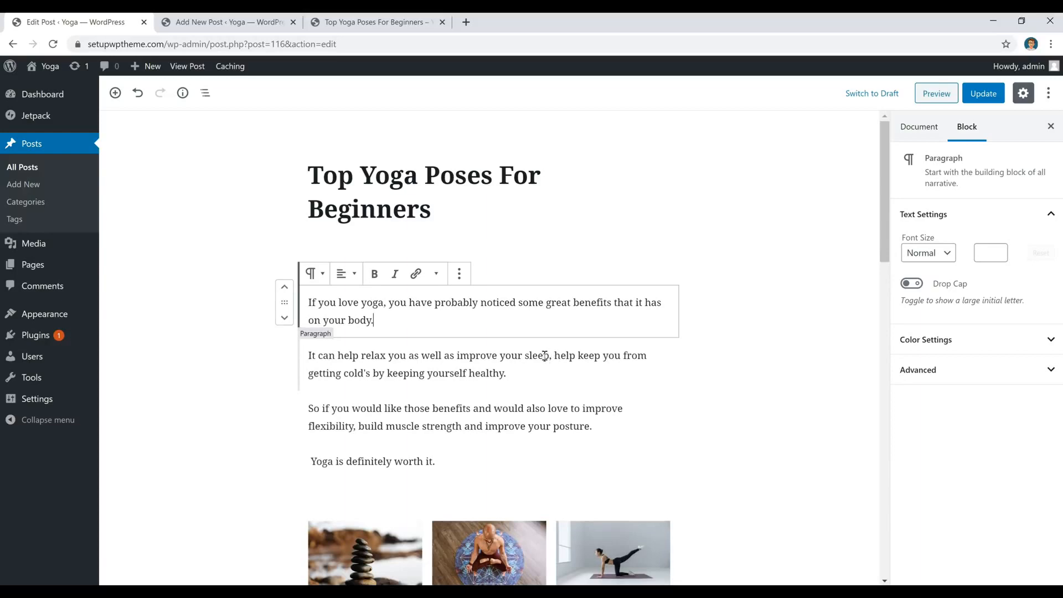
- Add a new line below "Yoga is definitely worth it." and insert an empty Gallery block there
{"action": "scroll", "coordinate": [565, 382], "scroll_direction": "down", "scroll_amount": 2}
{"action": "scroll", "coordinate": [566, 382], "scroll_direction": "down", "scroll_amount": 2}
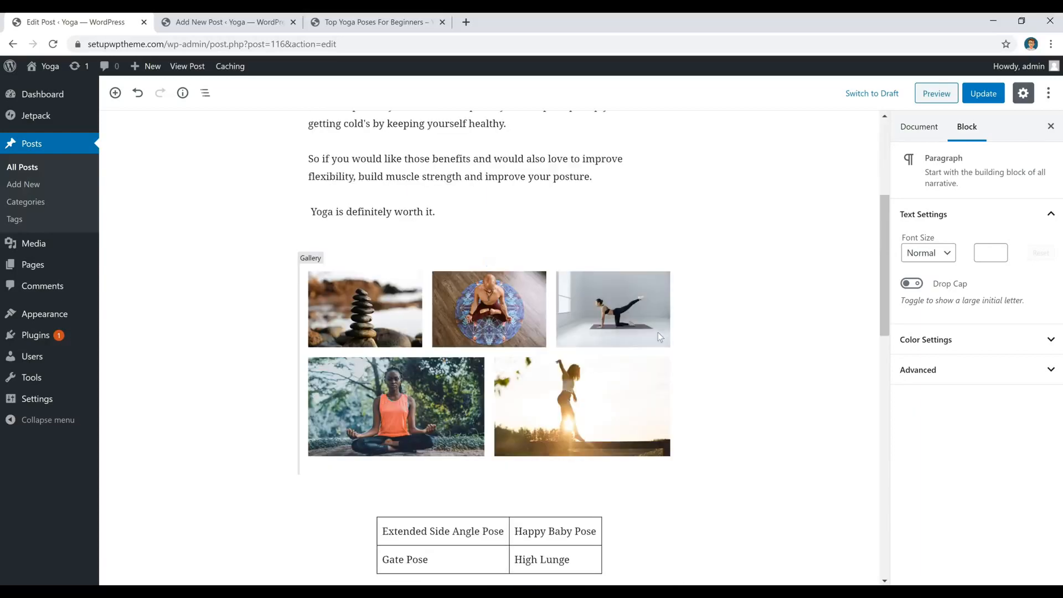
{"action": "left_click", "coordinate": [490, 340]}
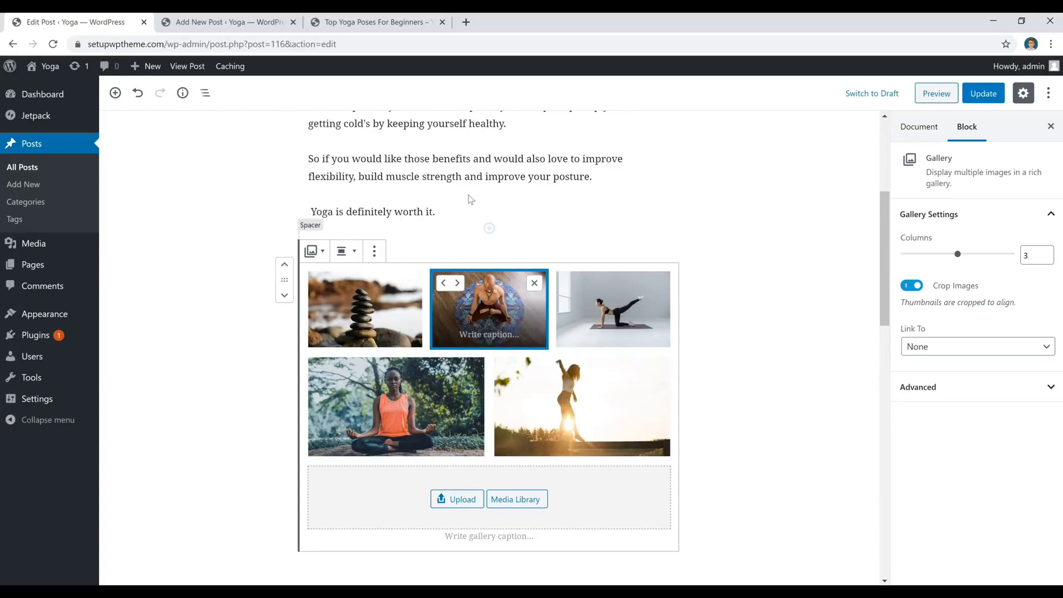
{"action": "left_click", "coordinate": [463, 212]}
{"action": "key", "text": "Return"}
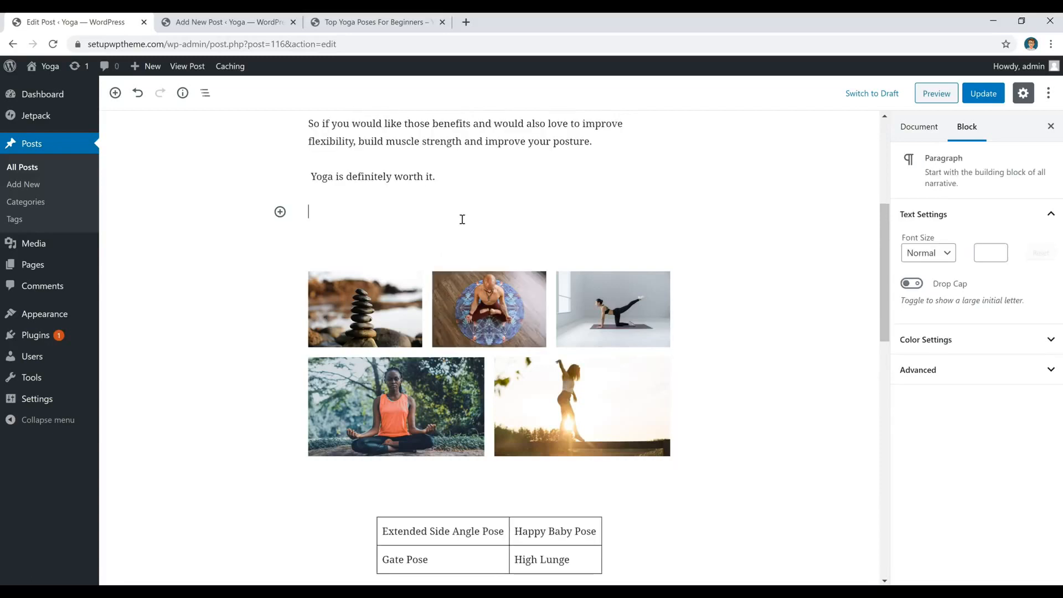
{"action": "left_click", "coordinate": [280, 213]}
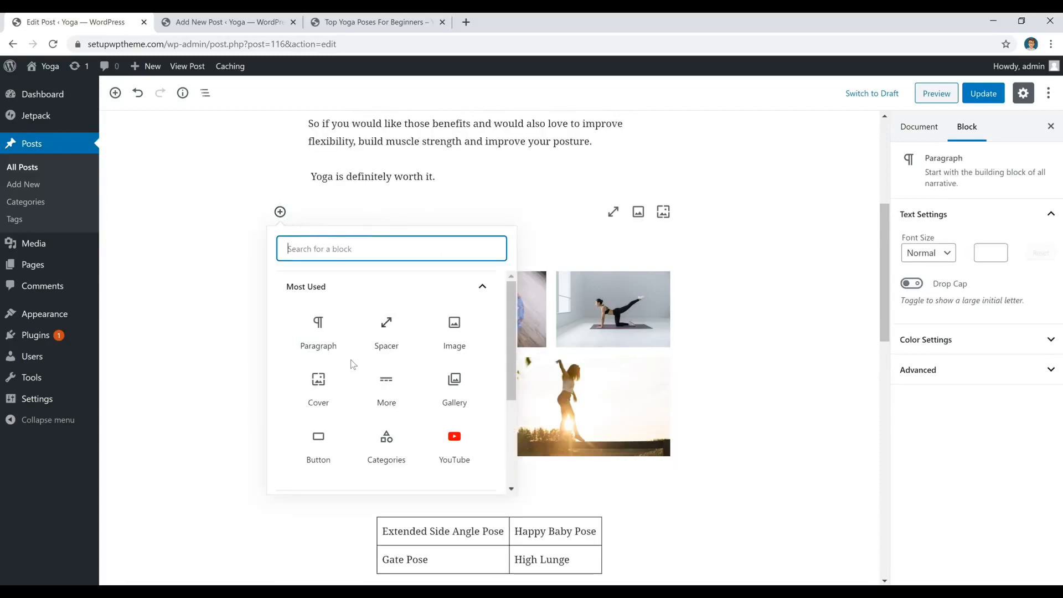
{"action": "left_click", "coordinate": [454, 388]}
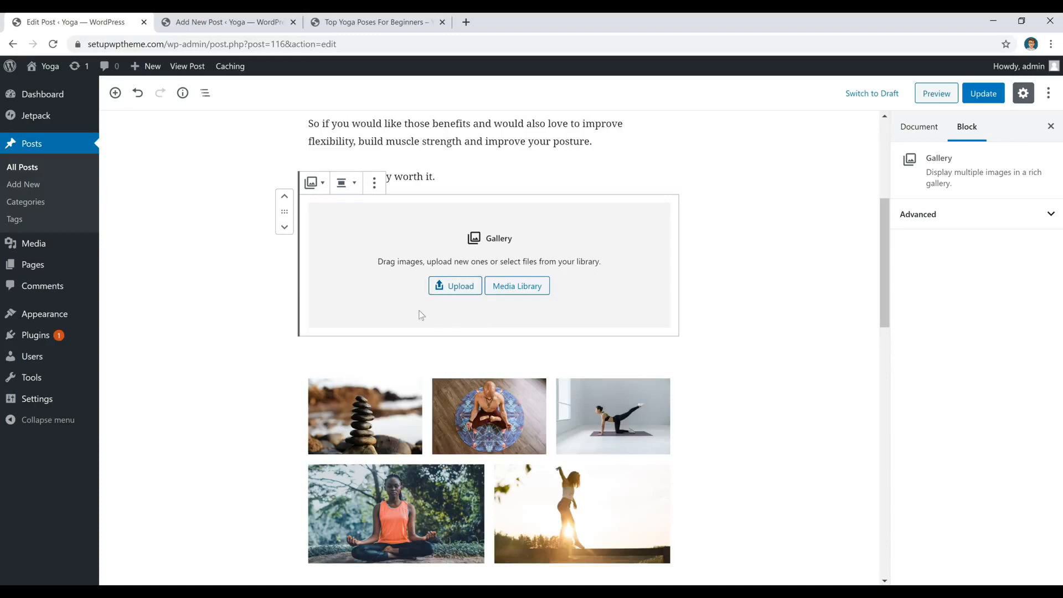
- Insert a Table block with 2 columns and 2 rows below the existing pose table and go through its cells
{"action": "scroll", "coordinate": [490, 368], "scroll_direction": "down", "scroll_amount": 2}
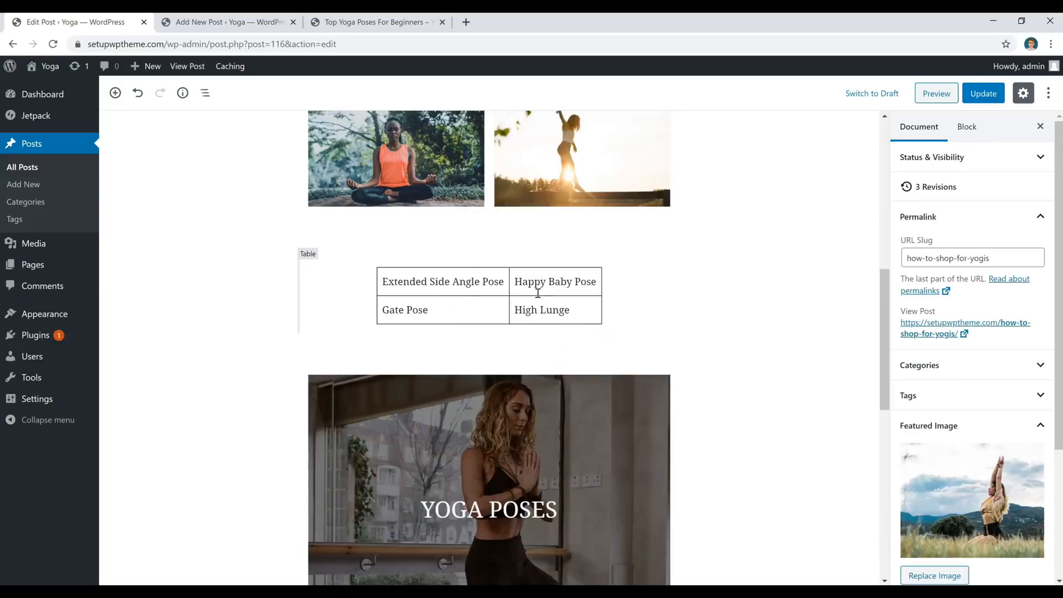
{"action": "left_click", "coordinate": [488, 334]}
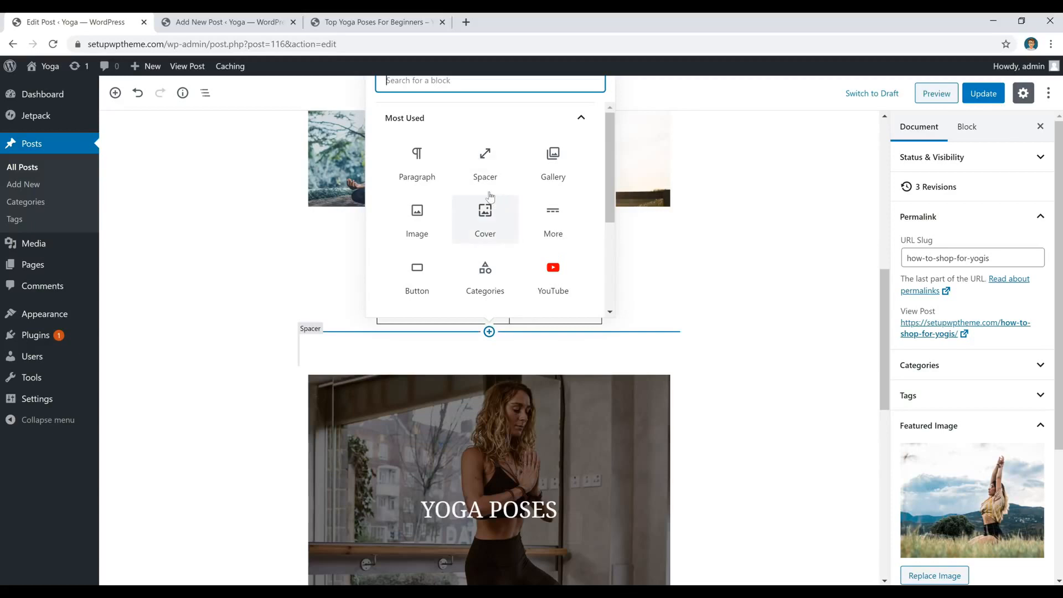
{"action": "type", "text": "table"}
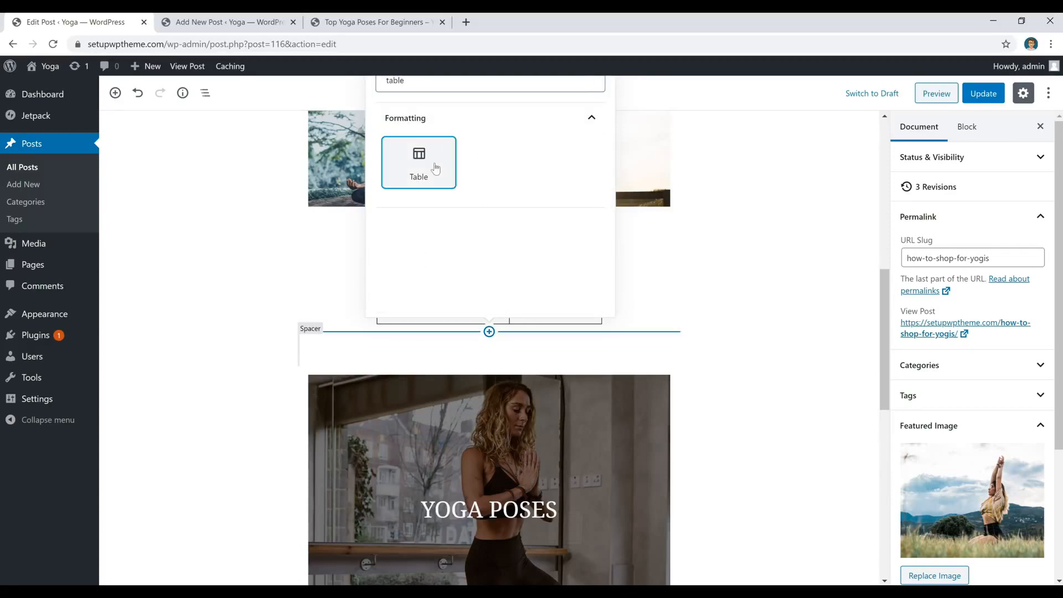
{"action": "left_click", "coordinate": [434, 162]}
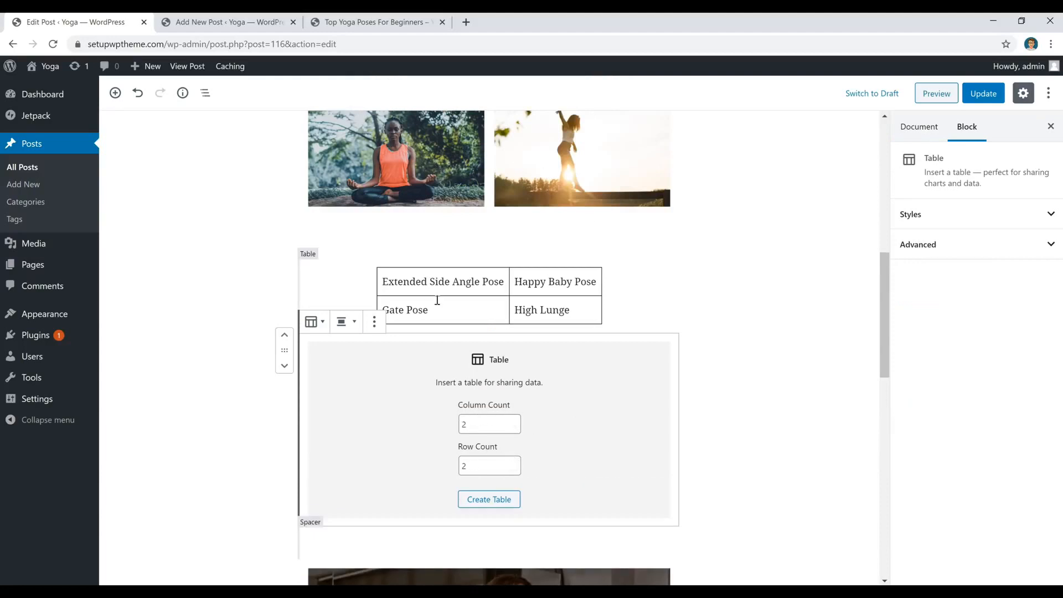
{"action": "left_click", "coordinate": [488, 503]}
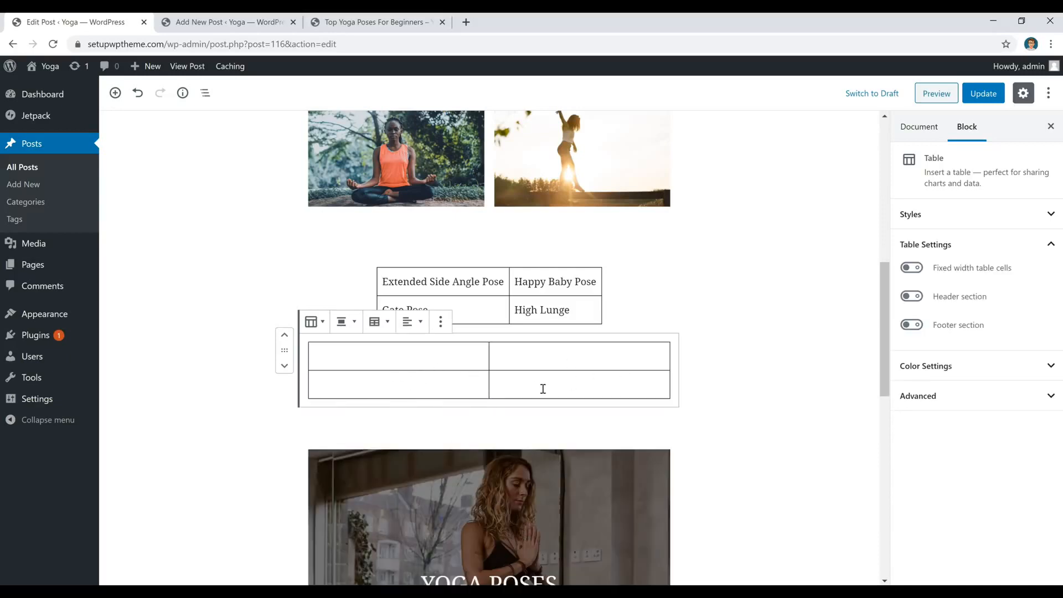
{"action": "left_click", "coordinate": [397, 357]}
{"action": "left_click", "coordinate": [534, 361]}
{"action": "left_click", "coordinate": [471, 383]}
{"action": "left_click", "coordinate": [509, 383]}
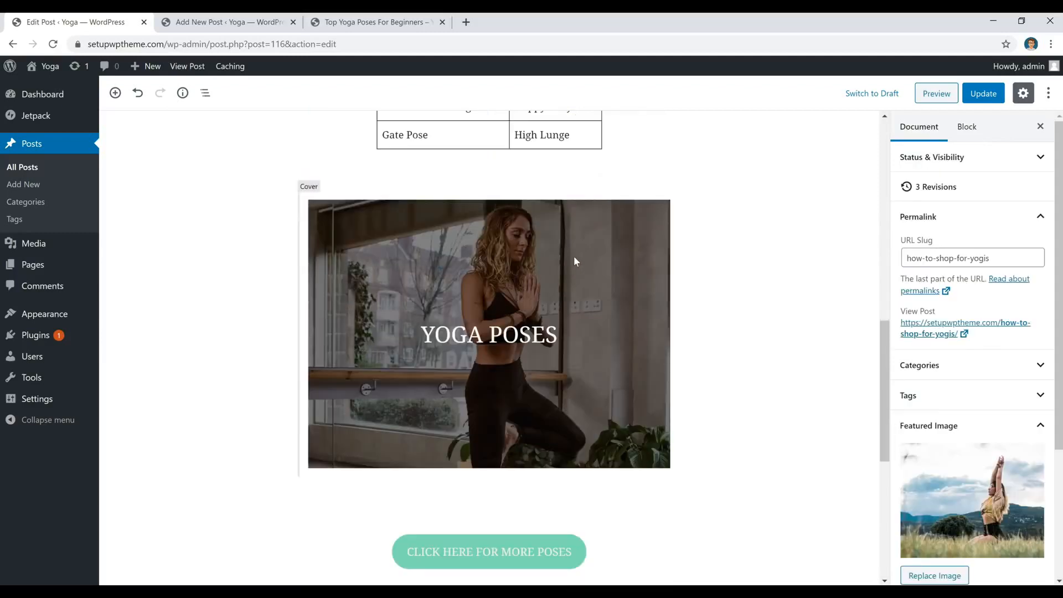
- Insert a Cover block below the YOGA POSES cover and upload the photo of a person standing on a yoga mat into it
{"action": "left_click", "coordinate": [574, 257]}
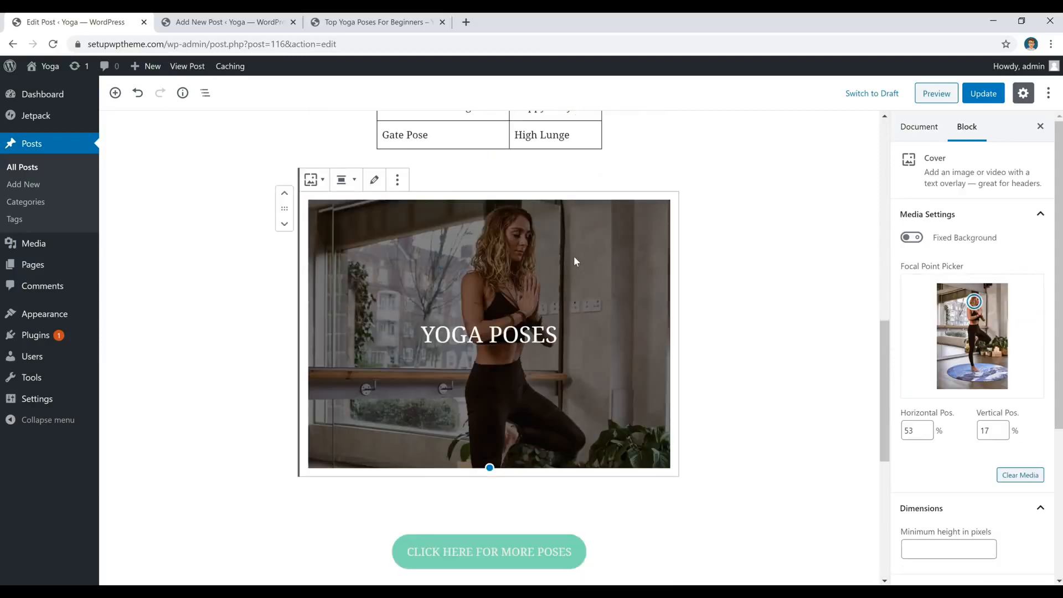
{"action": "left_click", "coordinate": [725, 271]}
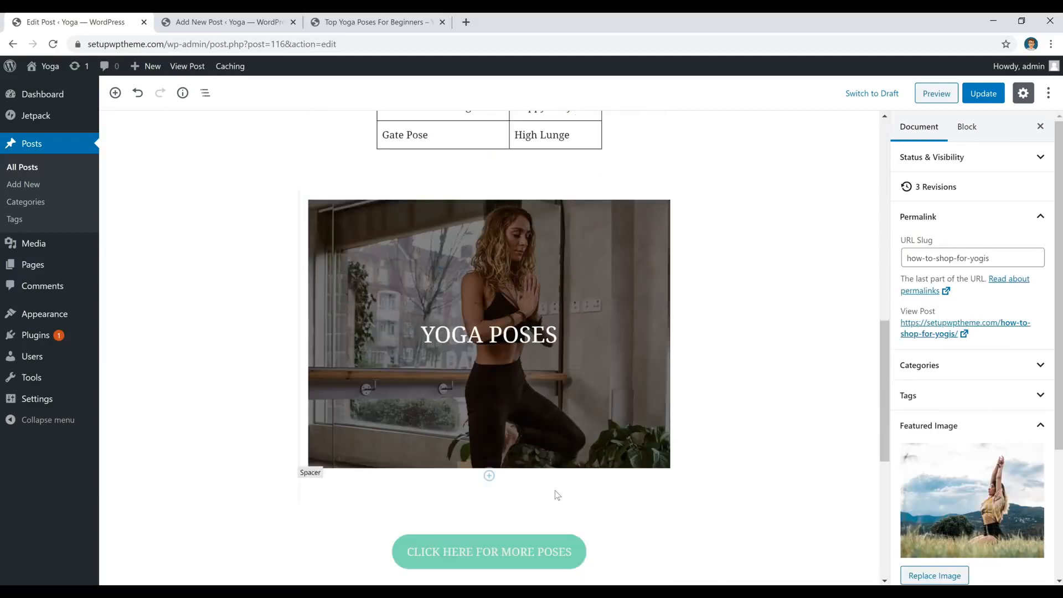
{"action": "left_click", "coordinate": [488, 475]}
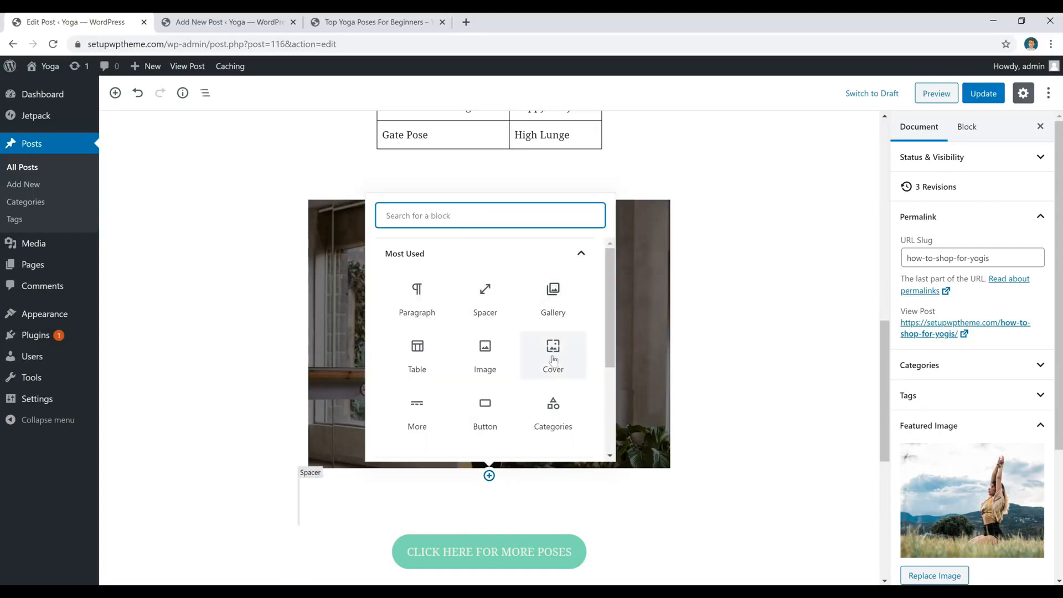
{"action": "type", "text": "cover"}
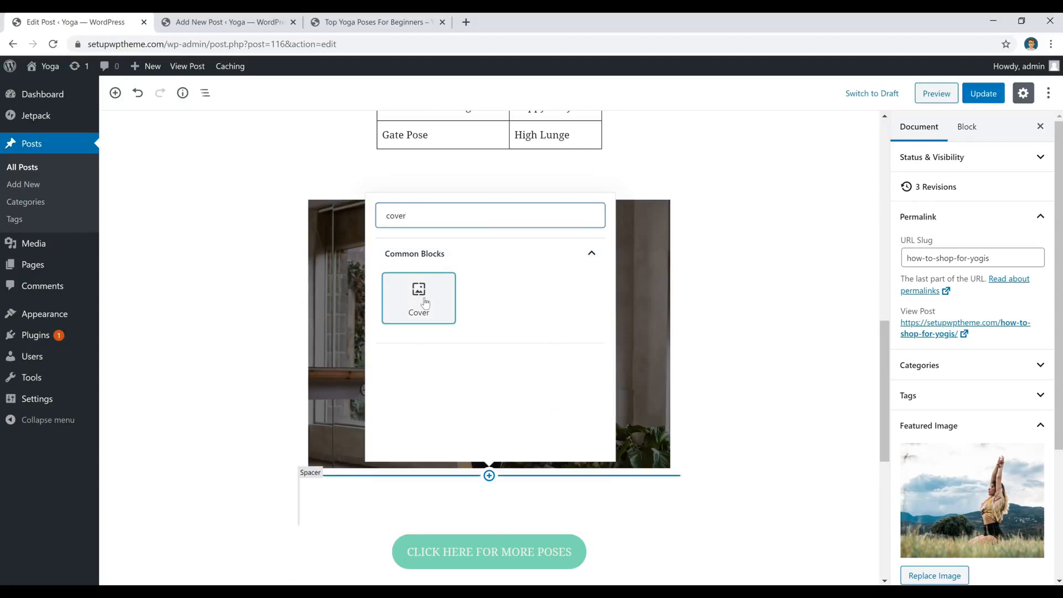
{"action": "left_click", "coordinate": [437, 294]}
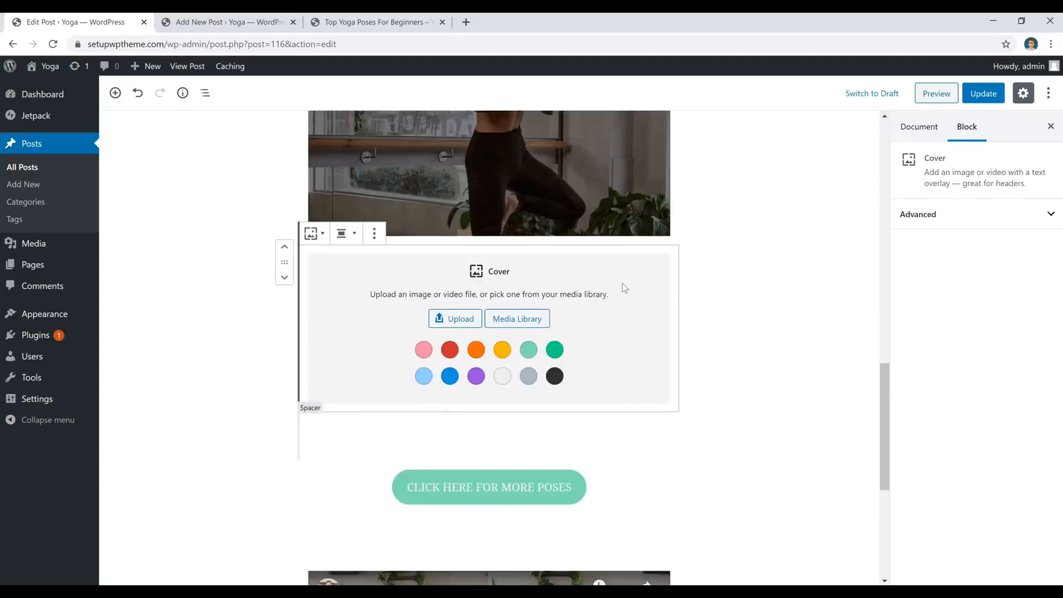
{"action": "left_click", "coordinate": [453, 319]}
{"action": "left_click", "coordinate": [320, 311]}
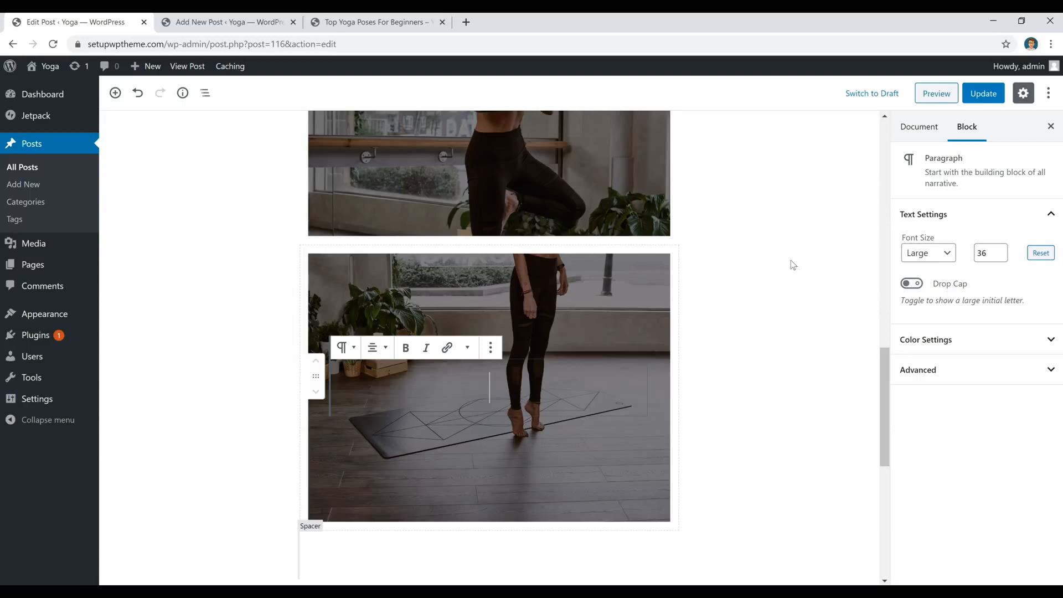
- Insert a Button block below the CLICK HERE FOR MORE POSES button and label it "fhdffdhdh"
{"action": "scroll", "coordinate": [719, 260], "scroll_direction": "down", "scroll_amount": 5}
{"action": "left_click", "coordinate": [617, 247]}
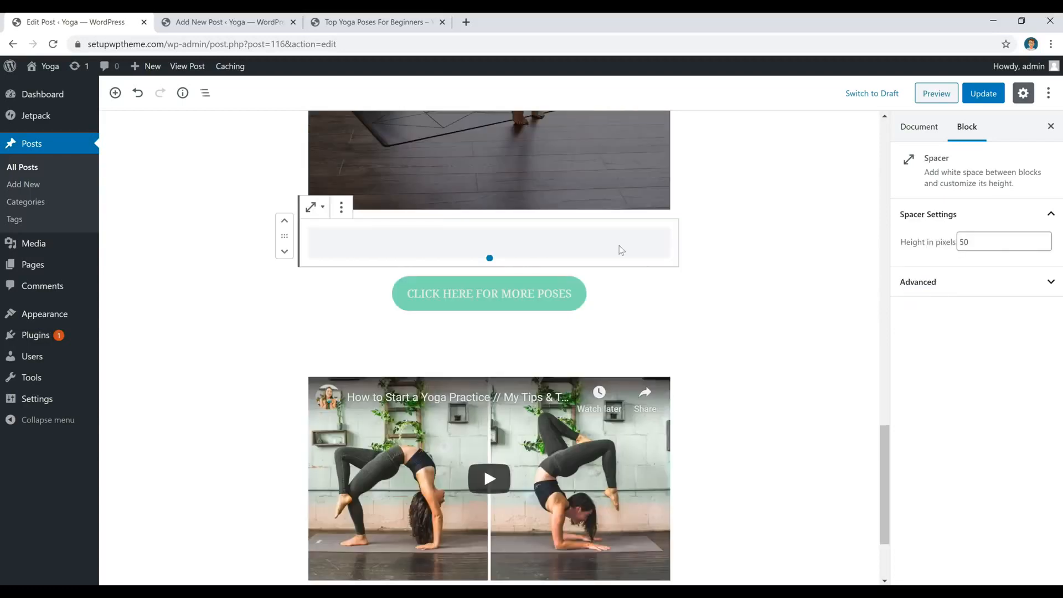
{"action": "left_click", "coordinate": [572, 294]}
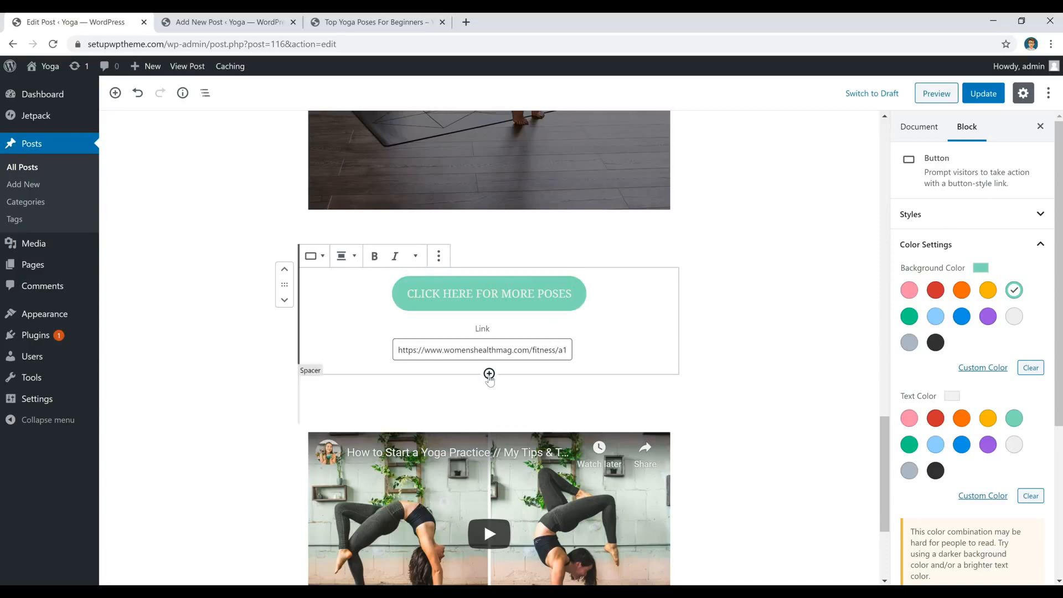
{"action": "left_click", "coordinate": [489, 374]}
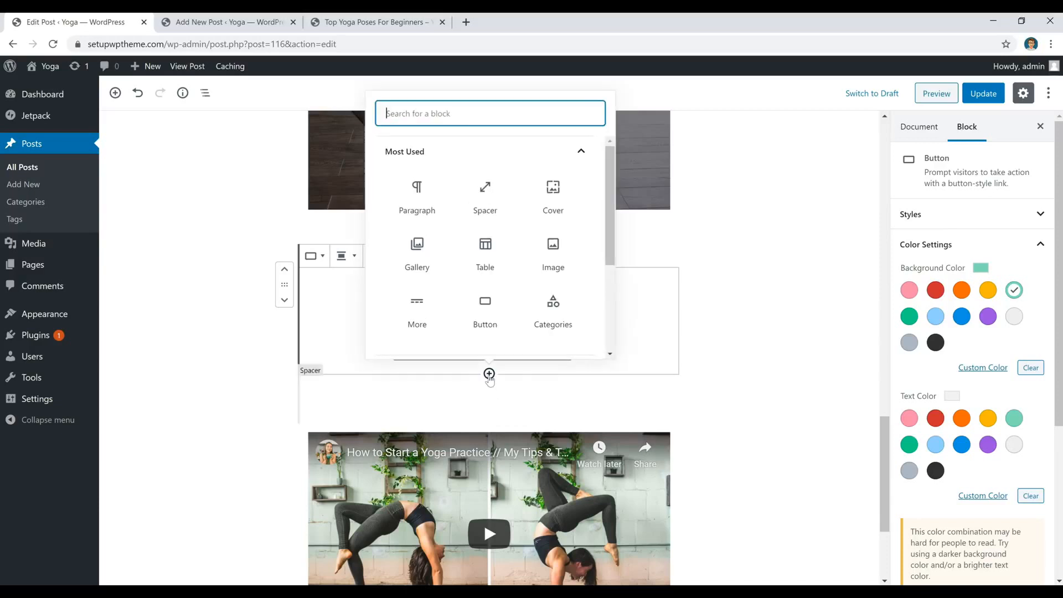
{"action": "left_click", "coordinate": [486, 327]}
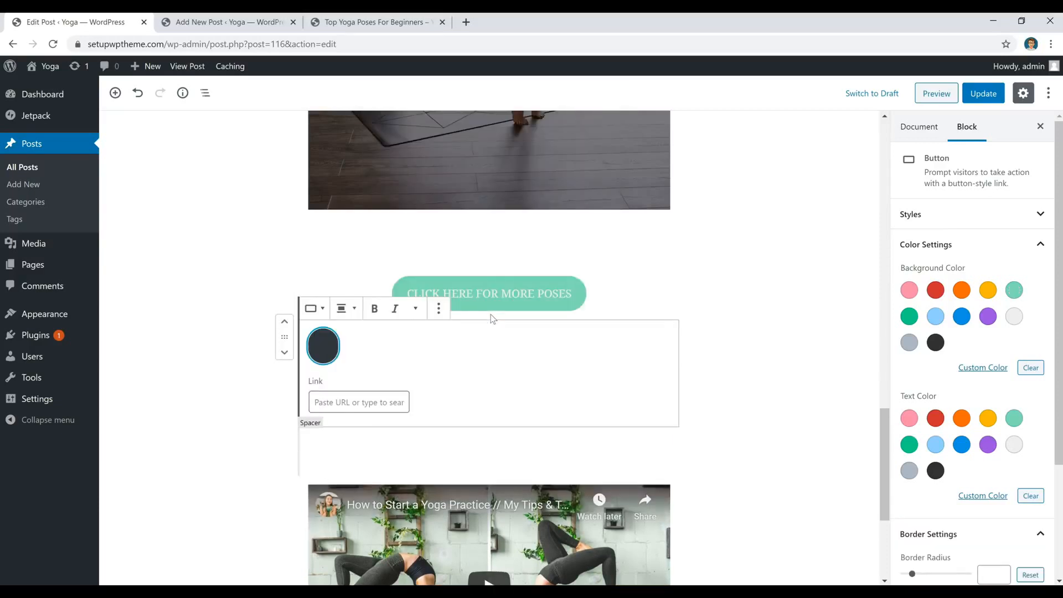
{"action": "type", "text": "fhdffdhdh"}
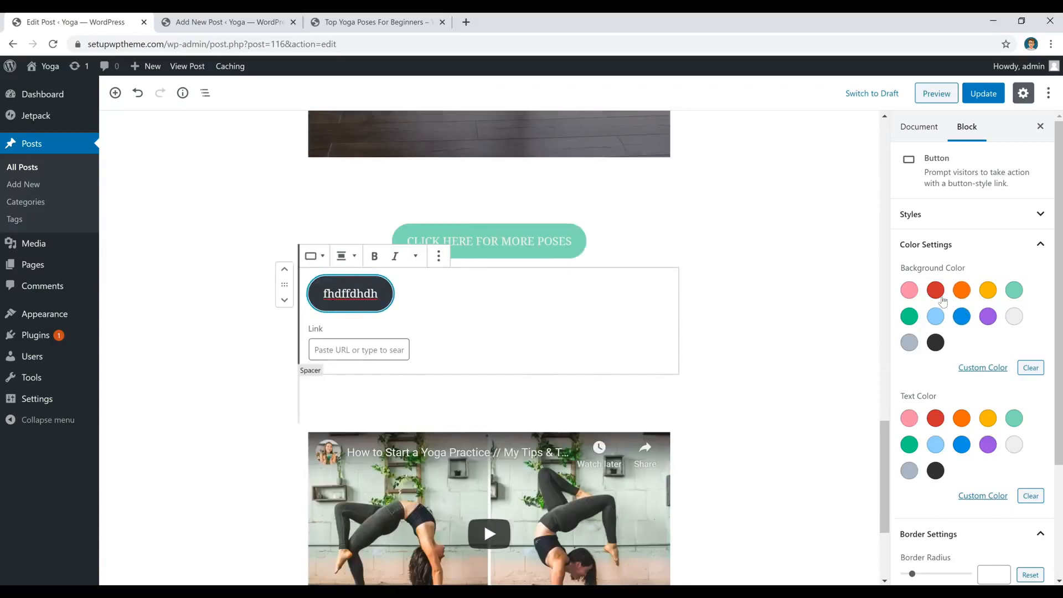
- Try adjusting the border radius of the "fhdffdhdh" button
{"action": "scroll", "coordinate": [934, 292], "scroll_direction": "down", "scroll_amount": 3}
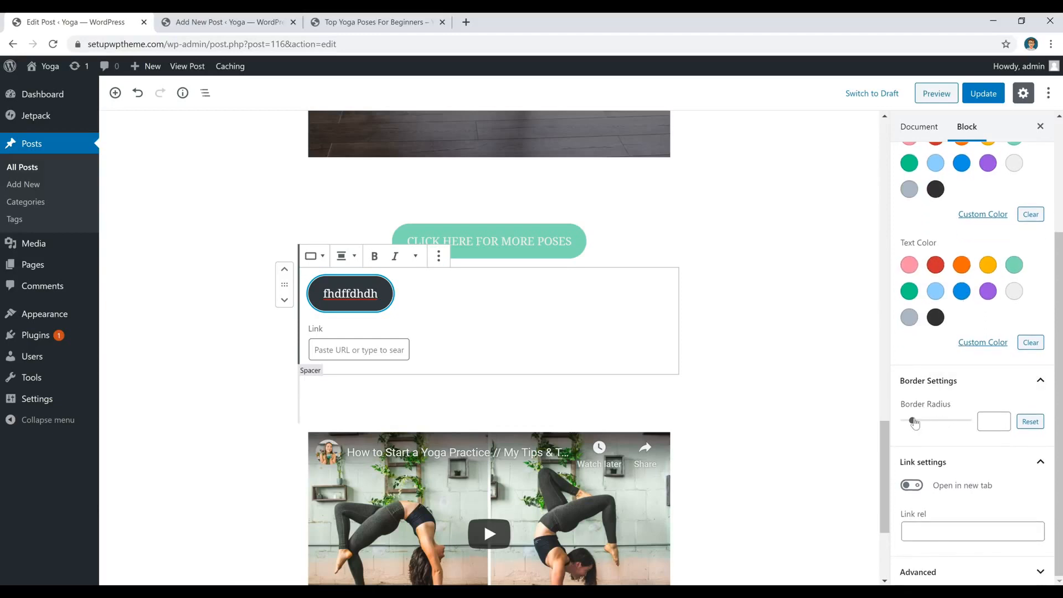
{"action": "left_click", "coordinate": [915, 421]}
{"action": "mouse_move", "coordinate": [915, 421]}
{"action": "left_mouse_down"}
{"action": "mouse_move", "coordinate": [961, 422]}
{"action": "mouse_move", "coordinate": [901, 427]}
{"action": "mouse_move", "coordinate": [918, 430]}
{"action": "left_mouse_up"}
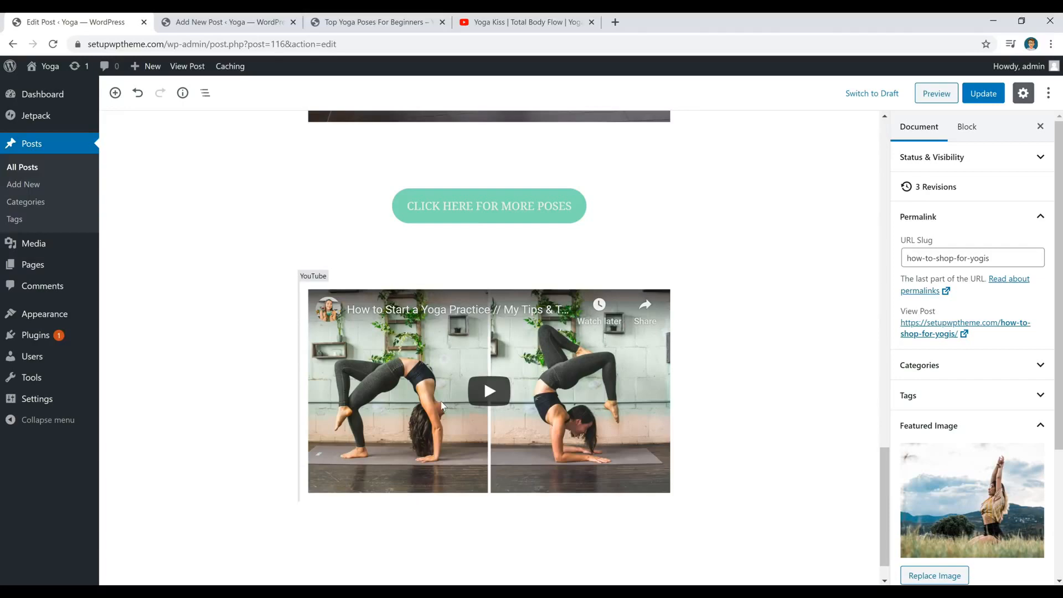
- Copy the web address of the Yoga Kiss | Total Body Flow video from YouTube and return to the post editor
{"action": "left_click", "coordinate": [533, 23]}
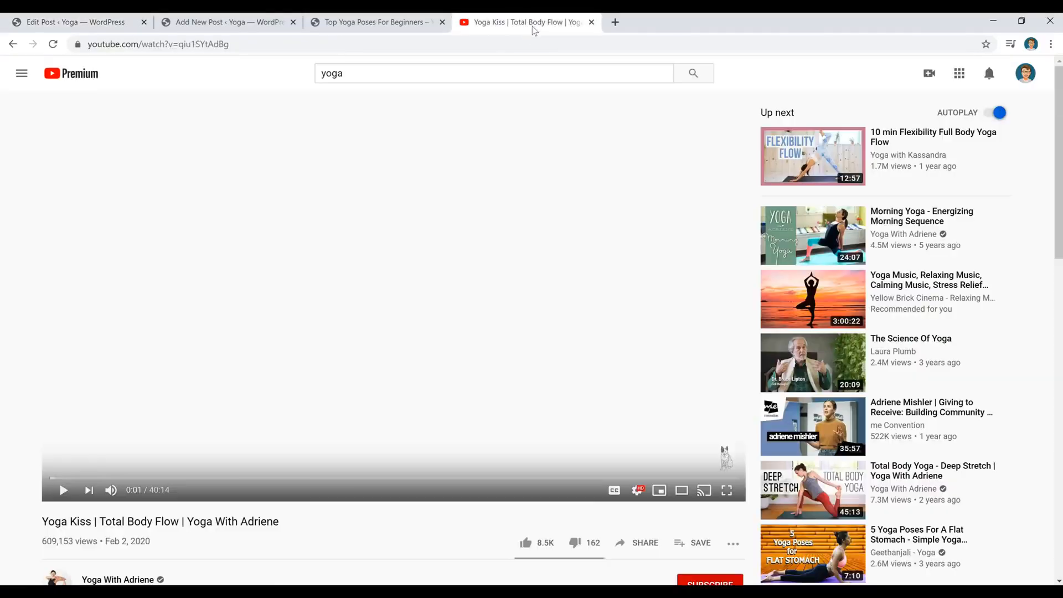
{"action": "left_click", "coordinate": [373, 41]}
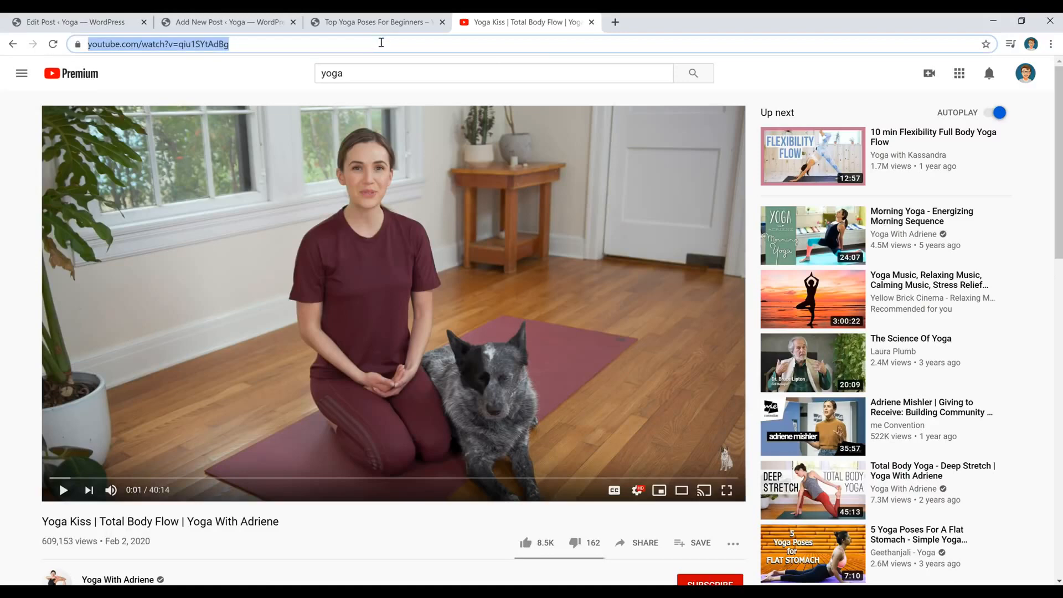
{"action": "left_click", "coordinate": [108, 24]}
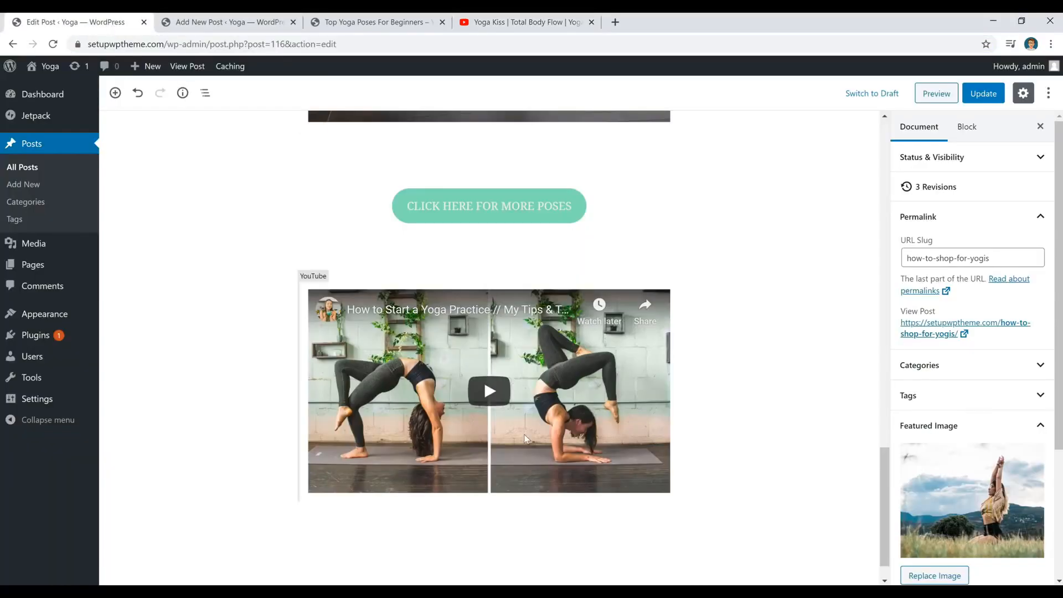
{"action": "left_click", "coordinate": [489, 500]}
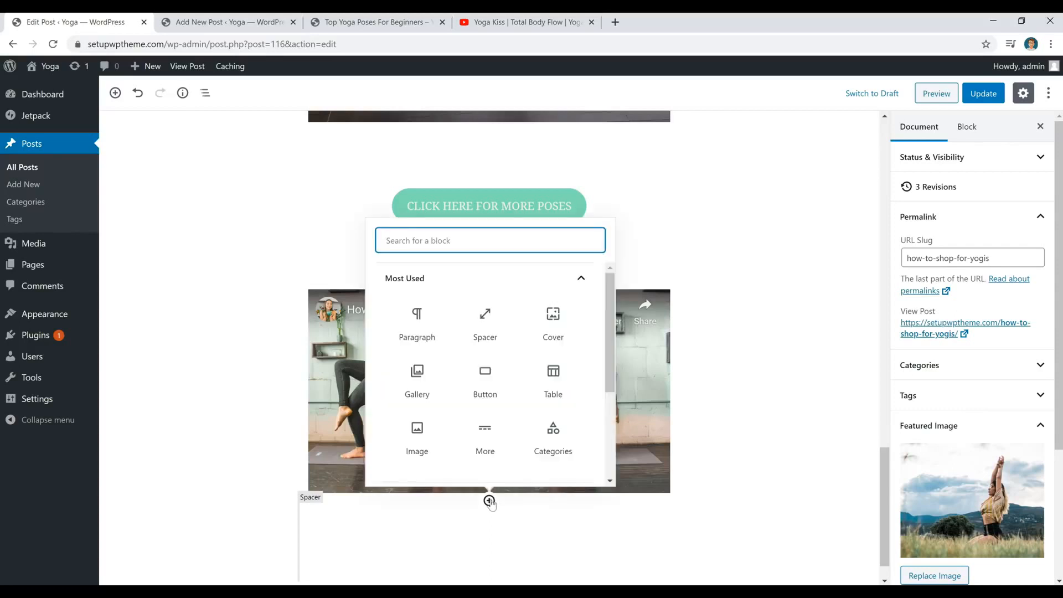
{"action": "scroll", "coordinate": [534, 376], "scroll_direction": "down", "scroll_amount": 2}
{"action": "scroll", "coordinate": [522, 367], "scroll_direction": "up", "scroll_amount": 2}
{"action": "type", "text": "you"}
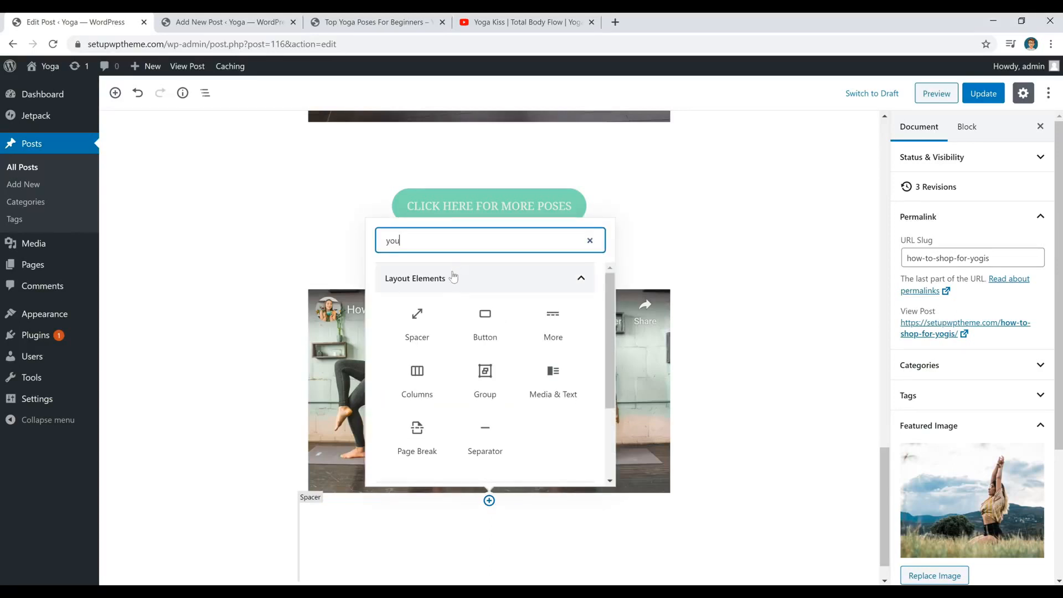
{"action": "type", "text": "tub"}
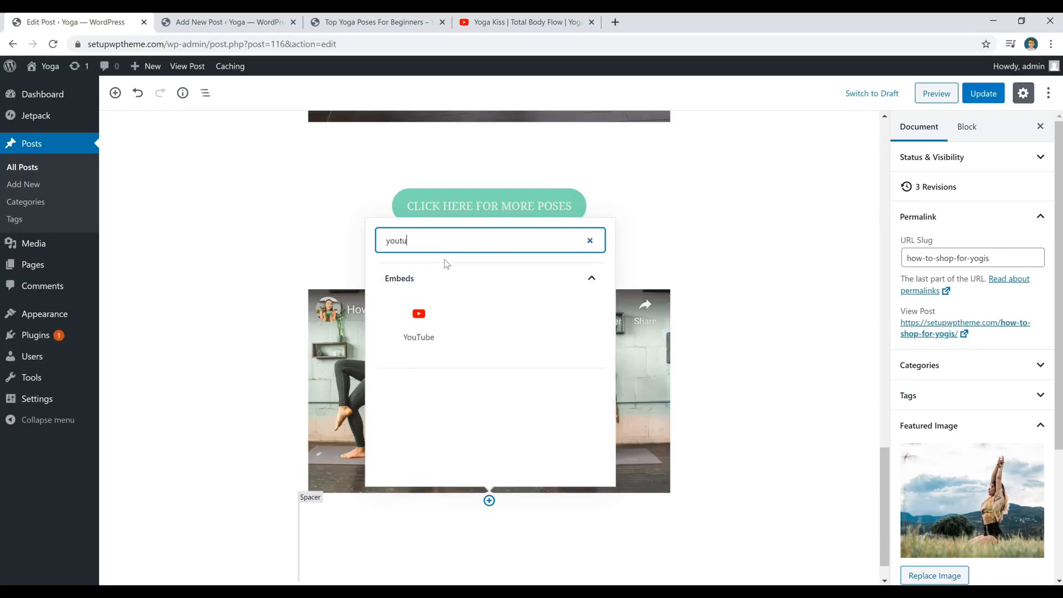
{"action": "left_click", "coordinate": [429, 326]}
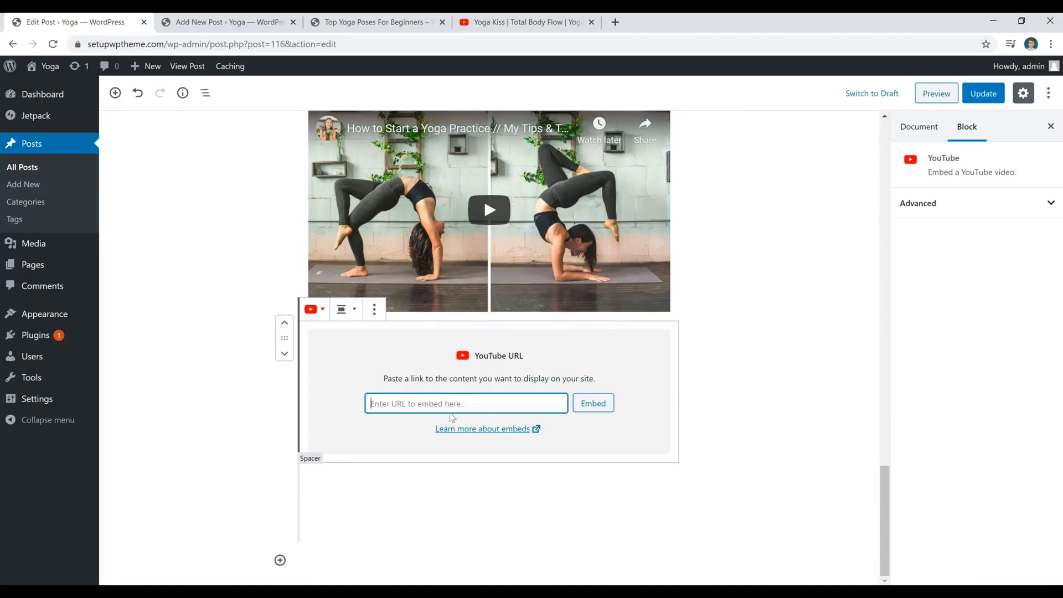
{"action": "type", "text": "https://www.youtube.com/watch?v=giu1SYtAdBg"}
{"action": "left_click", "coordinate": [591, 404]}
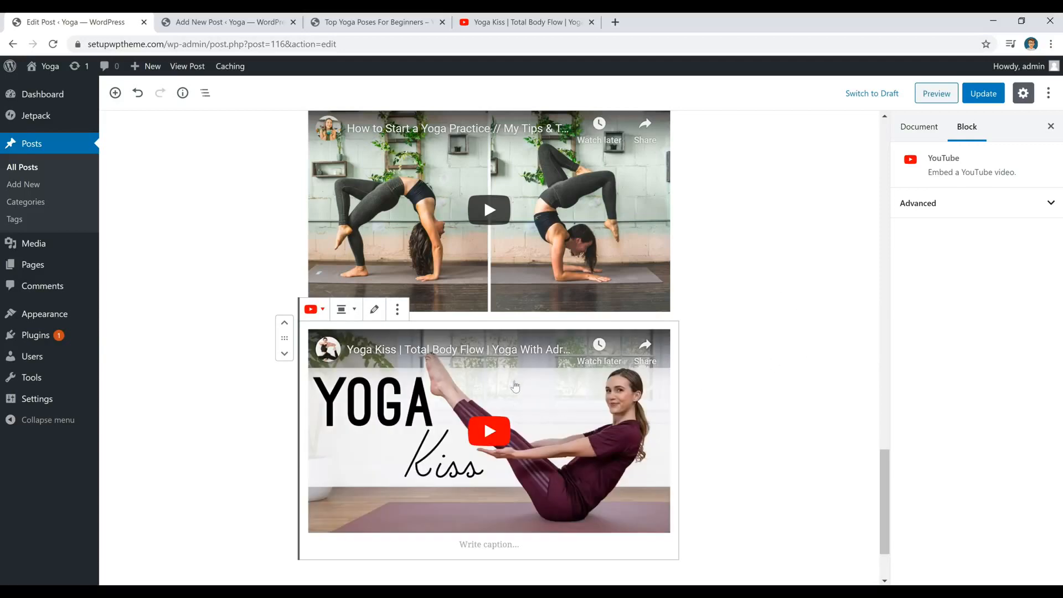
- Align the embedded Yoga Kiss video to the center
{"action": "left_click", "coordinate": [344, 309]}
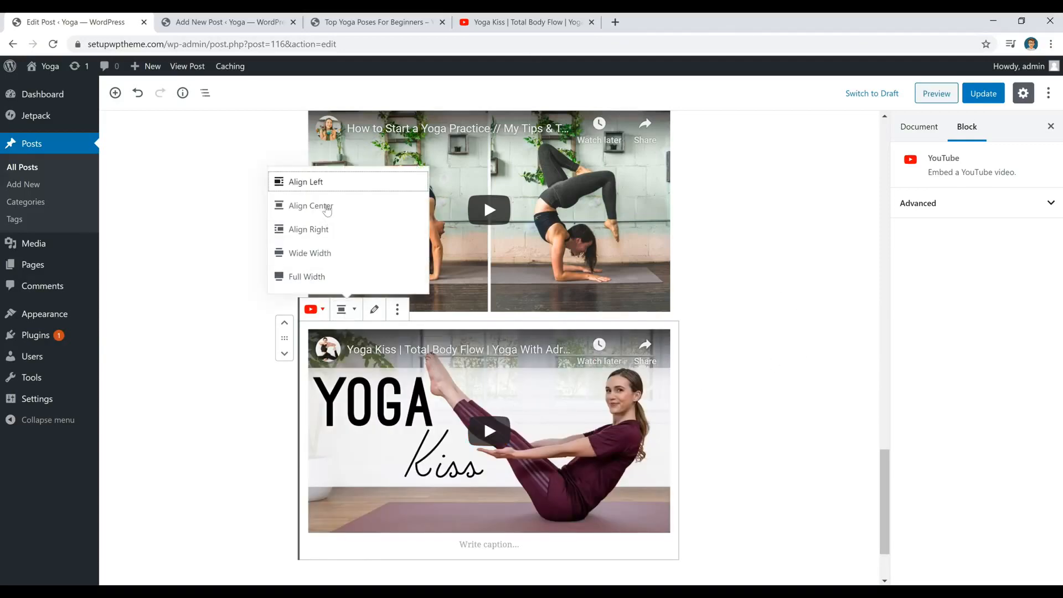
{"action": "left_click", "coordinate": [326, 208]}
{"action": "left_click", "coordinate": [727, 357]}
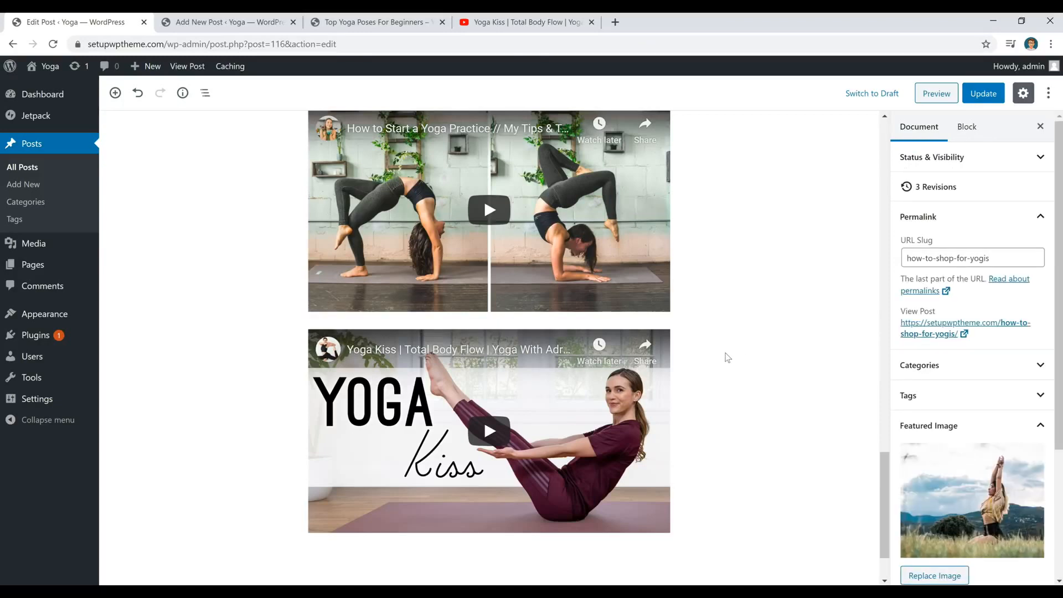
- Show the post's category settings and open the form for adding a new category
{"action": "scroll", "coordinate": [764, 222], "scroll_direction": "up", "scroll_amount": 15}
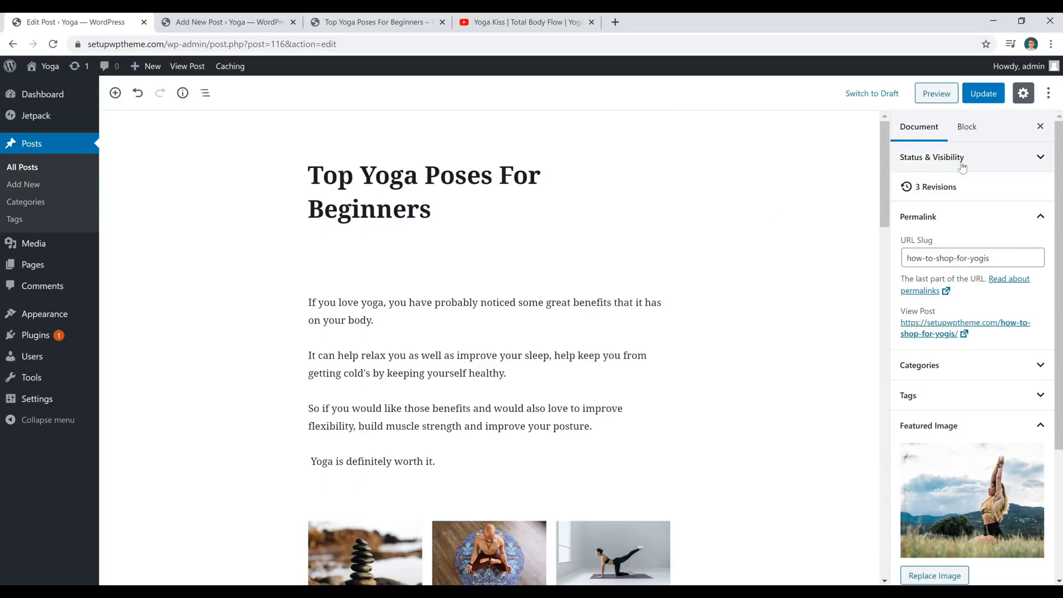
{"action": "scroll", "coordinate": [962, 167], "scroll_direction": "down", "scroll_amount": 2}
{"action": "left_click", "coordinate": [973, 239]}
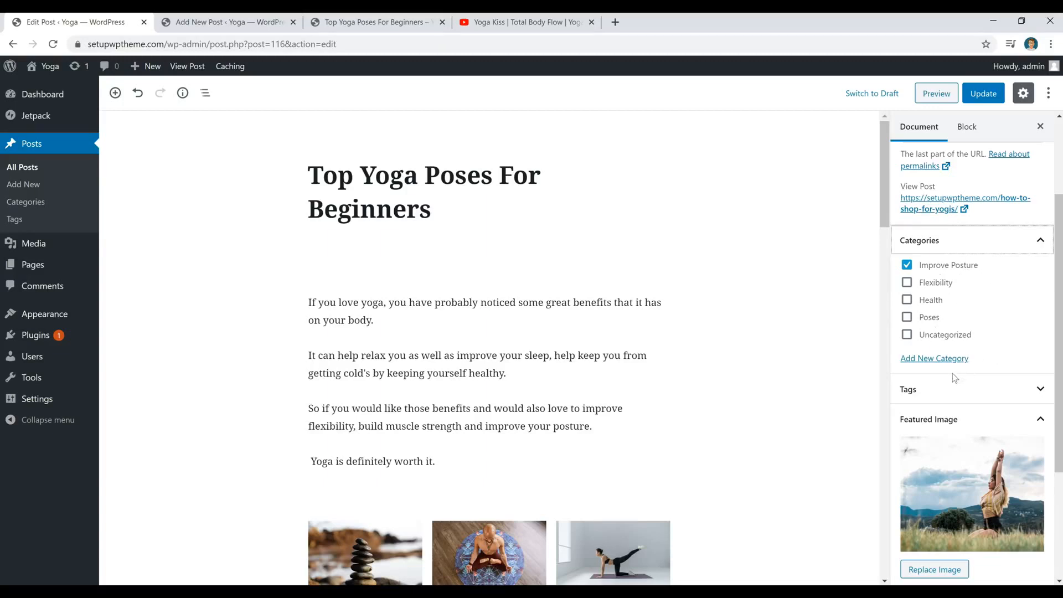
{"action": "left_click", "coordinate": [944, 361]}
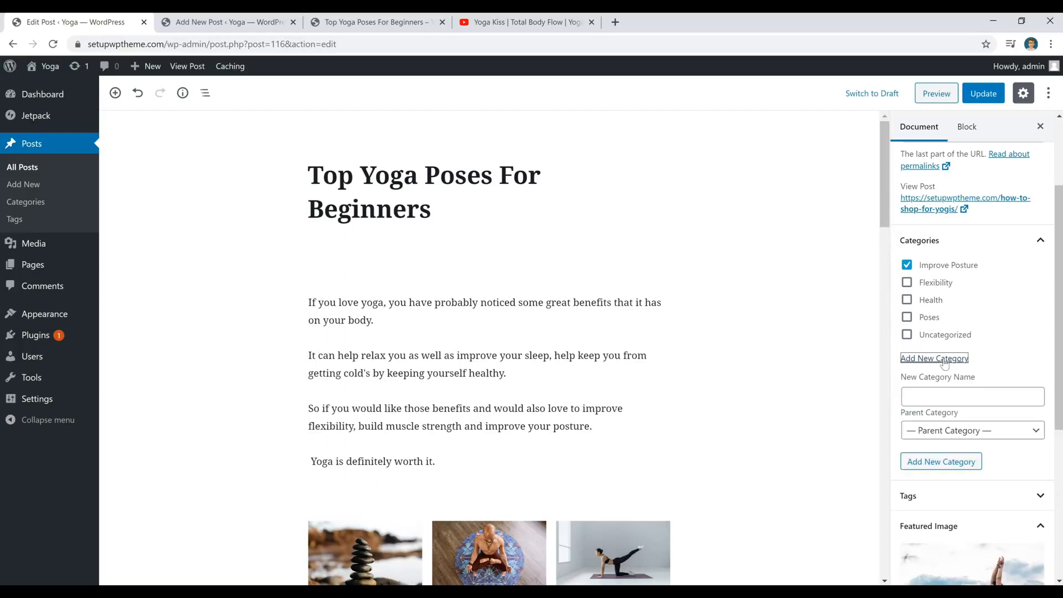
{"action": "left_click", "coordinate": [935, 395]}
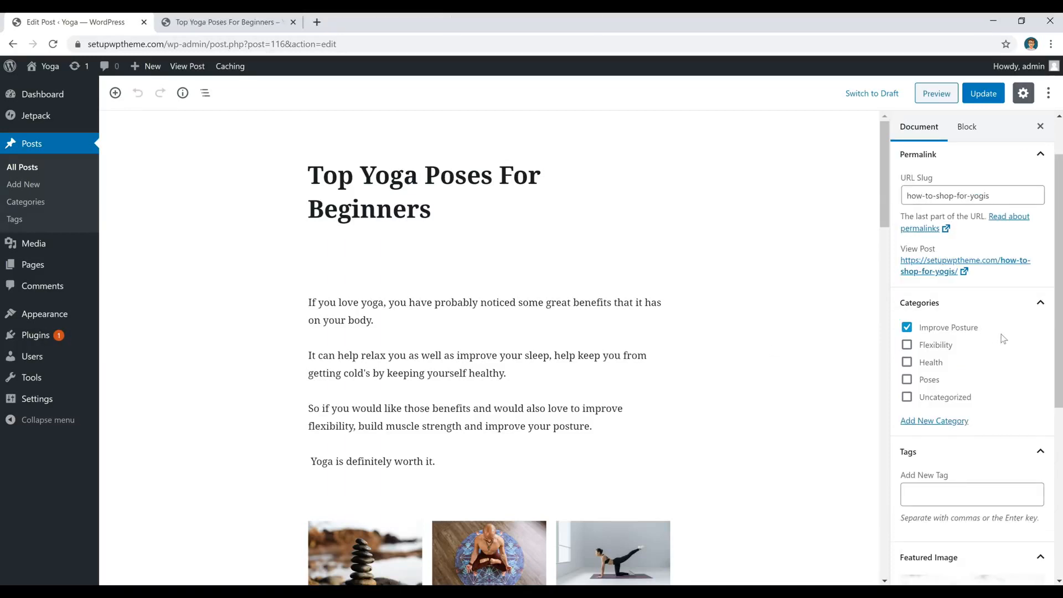
- Add the tags "top yoga poses for beginners" and "yoga for beginners" to the post
{"action": "scroll", "coordinate": [977, 340], "scroll_direction": "down", "scroll_amount": 2}
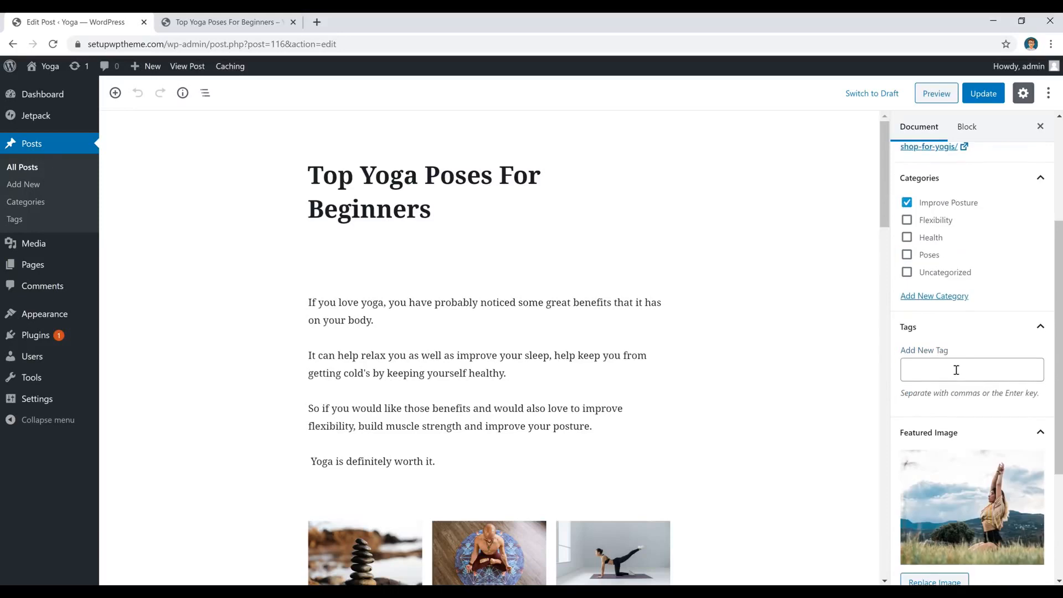
{"action": "left_click", "coordinate": [957, 371]}
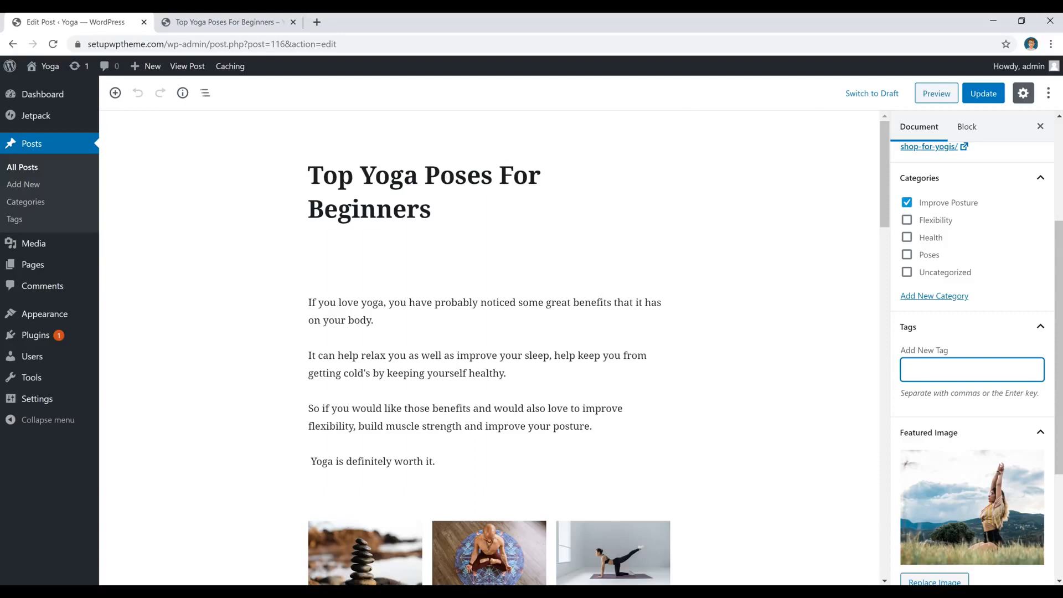
{"action": "type", "text": "top yoga poses for beginners"}
{"action": "key", "text": "Return"}
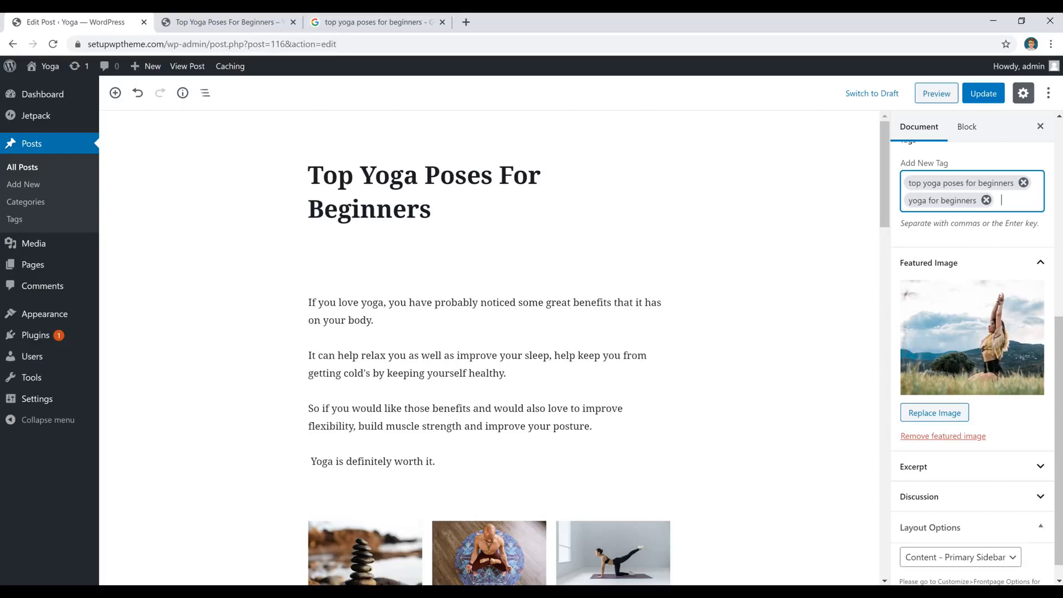
- View the featured image on the live post and on the site's home page, and return to the post editor
{"action": "left_click", "coordinate": [224, 23]}
{"action": "scroll", "coordinate": [360, 371], "scroll_direction": "down", "scroll_amount": 3}
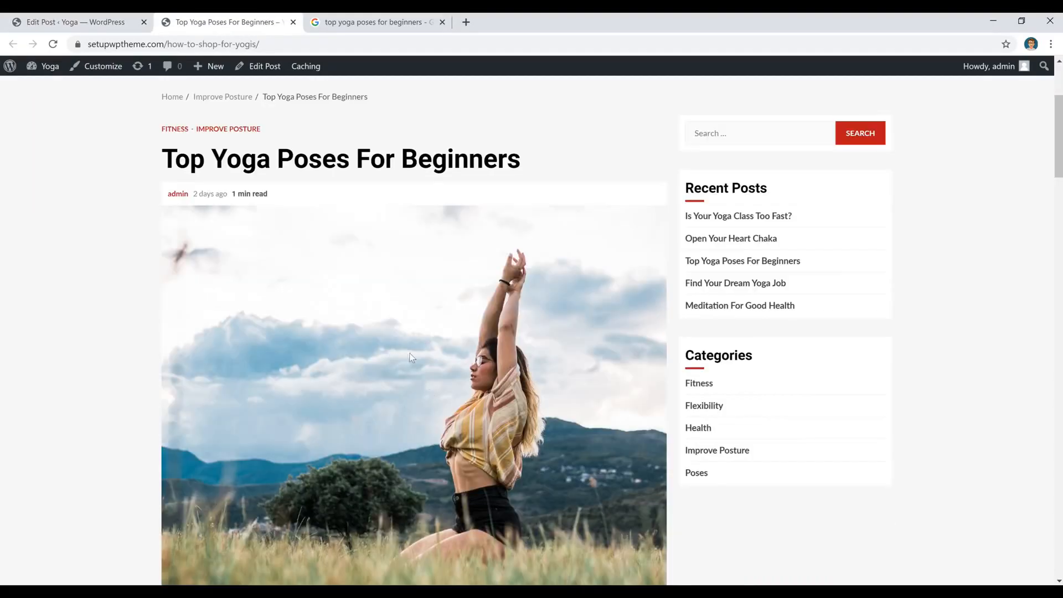
{"action": "scroll", "coordinate": [388, 366], "scroll_direction": "up", "scroll_amount": 5}
{"action": "left_click", "coordinate": [201, 174]}
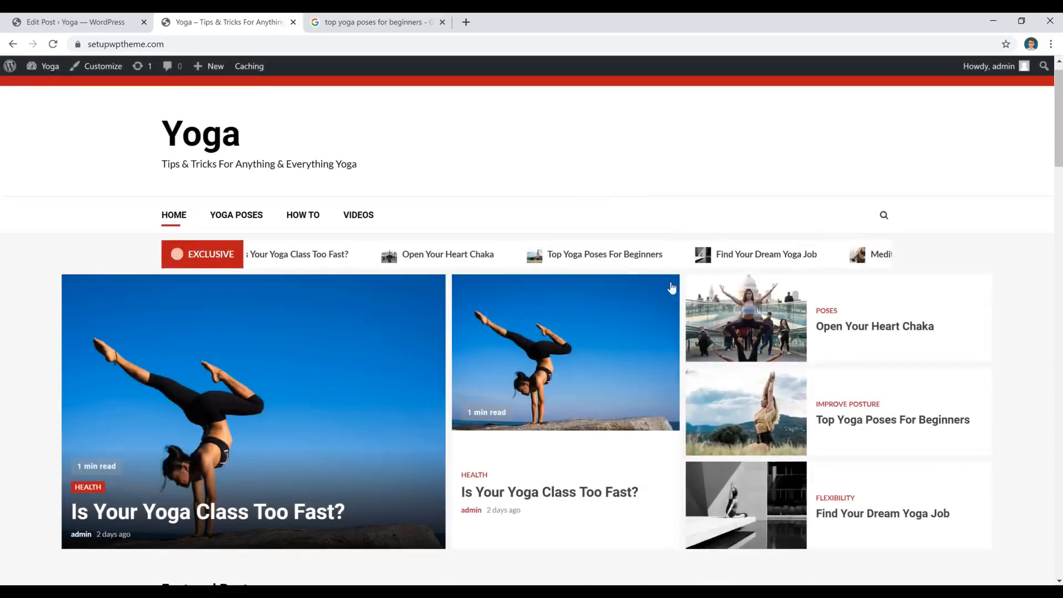
{"action": "scroll", "coordinate": [671, 287], "scroll_direction": "down", "scroll_amount": 3}
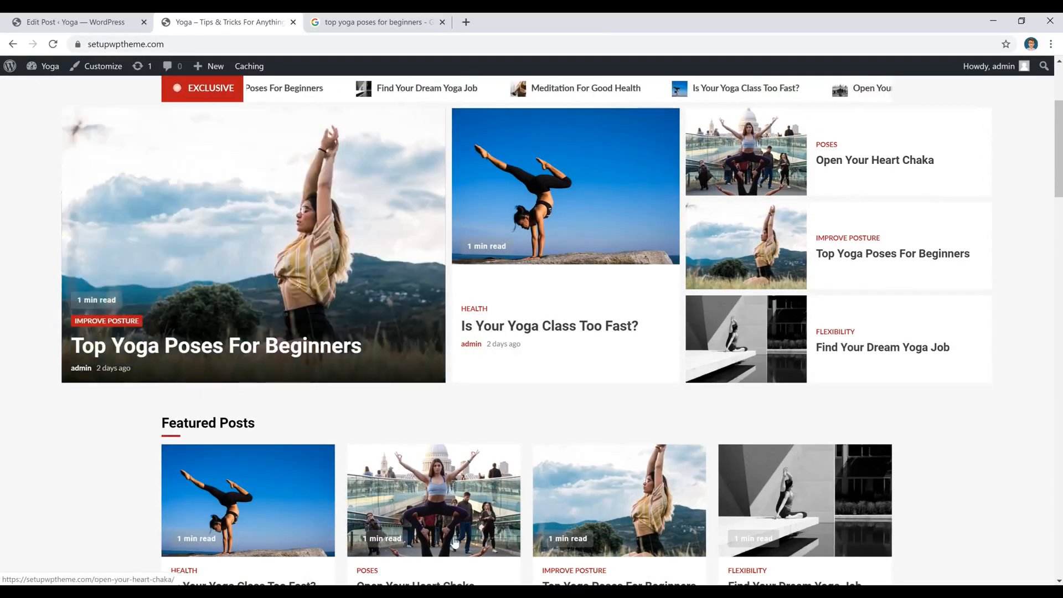
{"action": "left_click", "coordinate": [78, 21]}
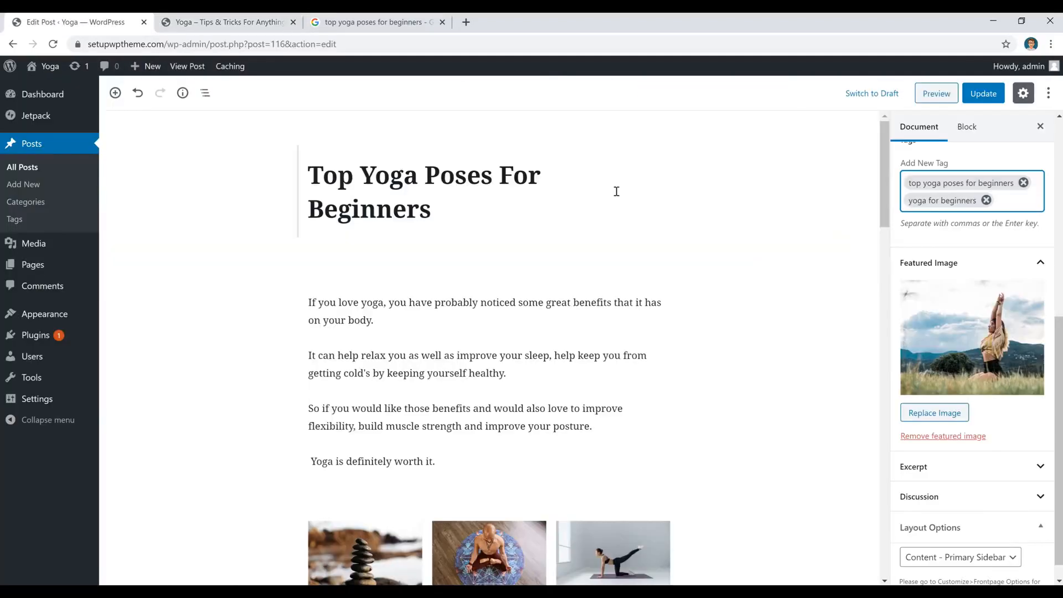
- Remove the post's featured image and upload pexels-photo-2410573 from the Desktop as the new featured image
{"action": "left_click", "coordinate": [933, 437]}
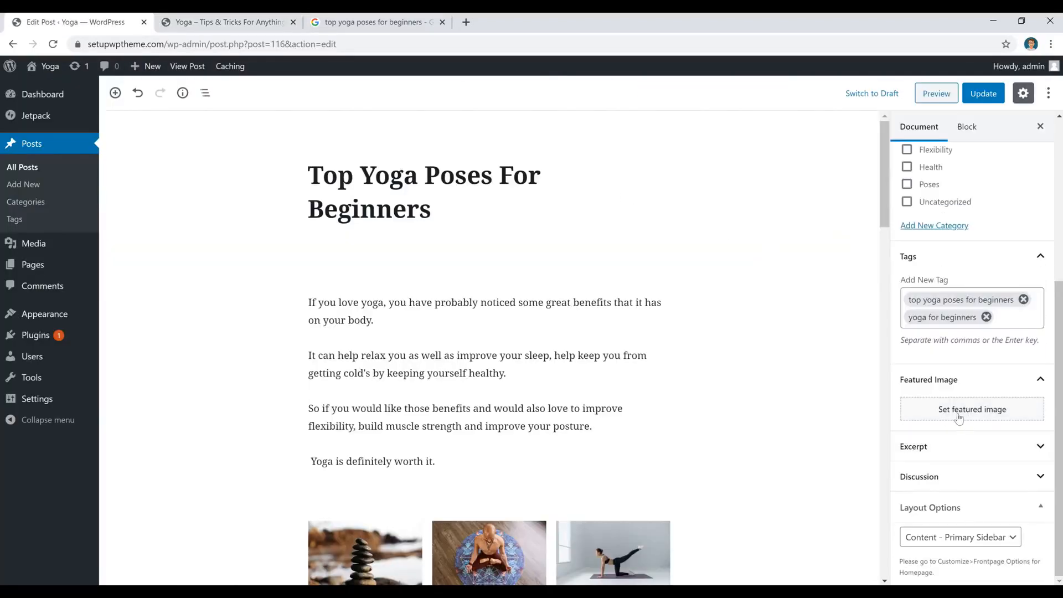
{"action": "left_click", "coordinate": [958, 417]}
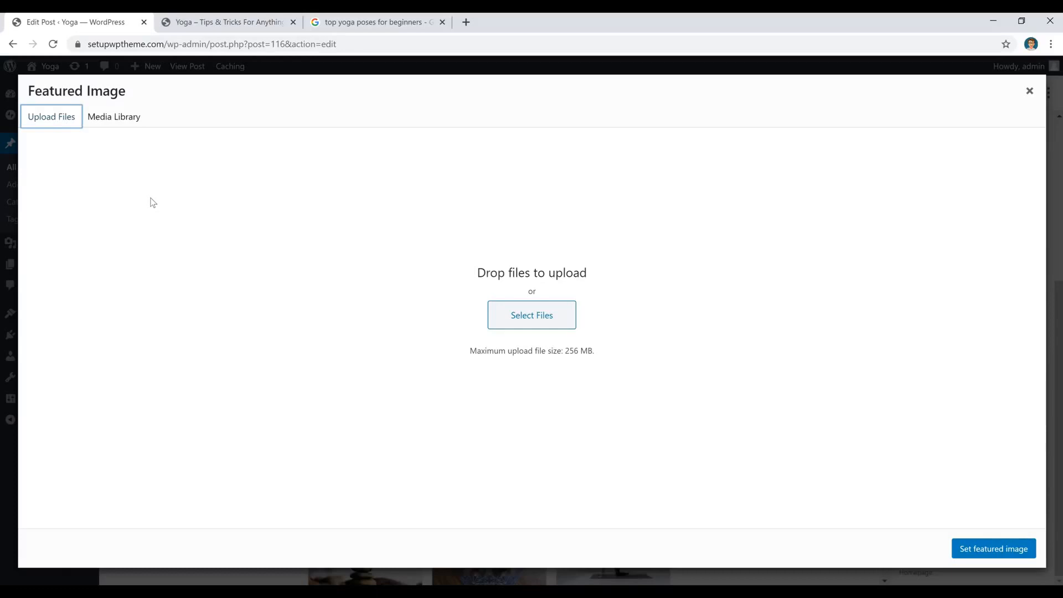
{"action": "left_click", "coordinate": [531, 320]}
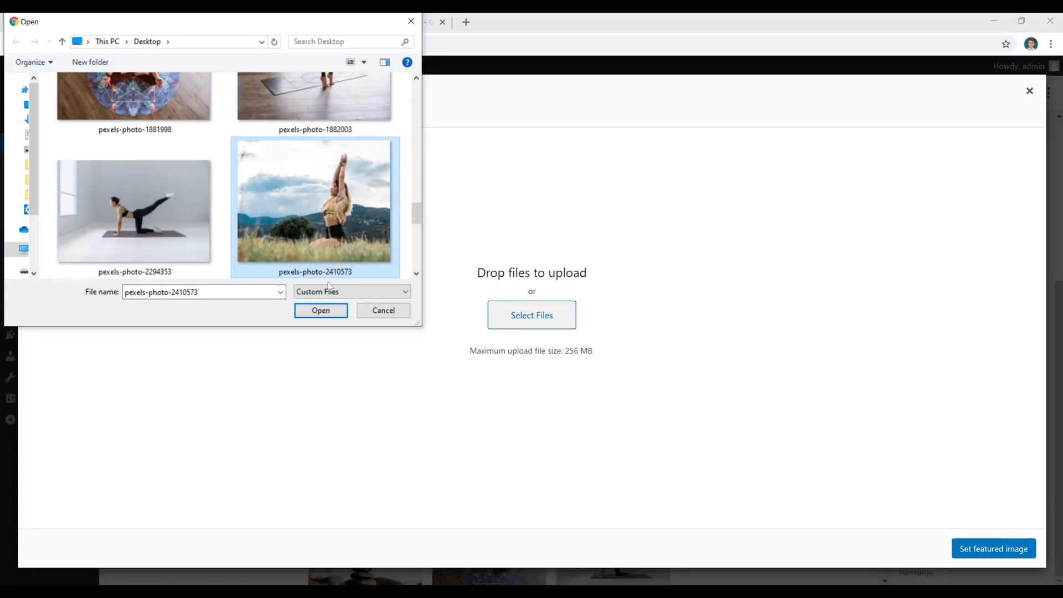
{"action": "left_click", "coordinate": [324, 311]}
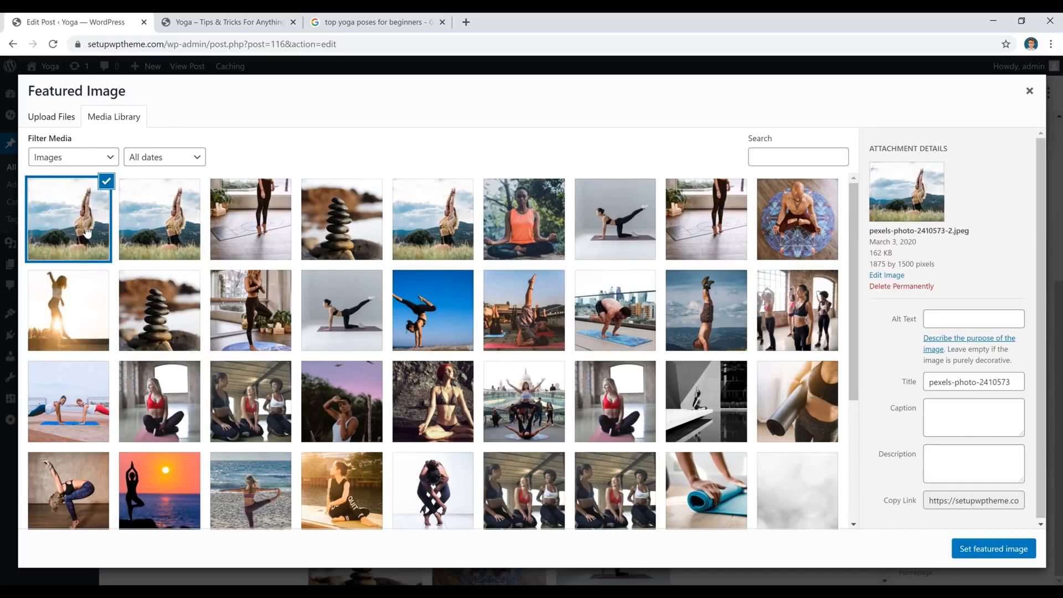
{"action": "left_click", "coordinate": [985, 554]}
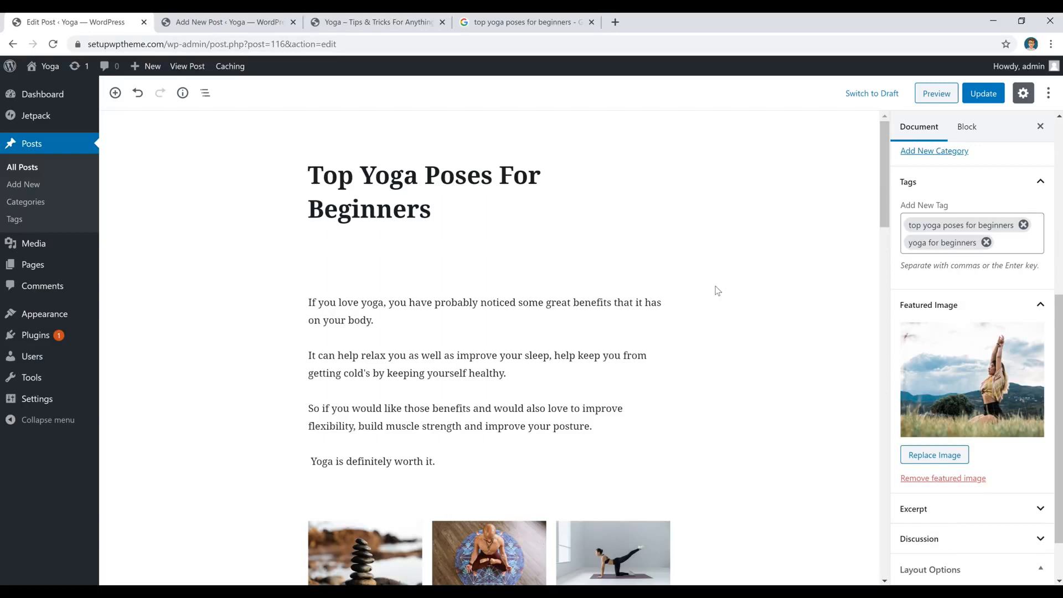
- Title the blank new post "Best Yoga Techniques (8 Tips)" and save it as a draft
{"action": "left_click", "coordinate": [245, 25]}
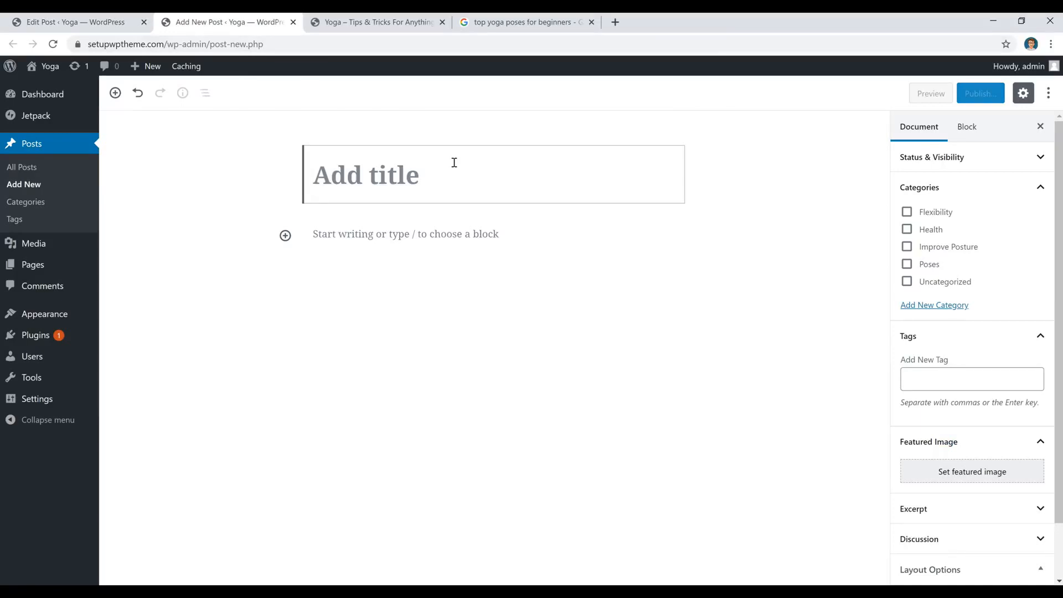
{"action": "type", "text": "Best Yoga Techniques (8 Tips)"}
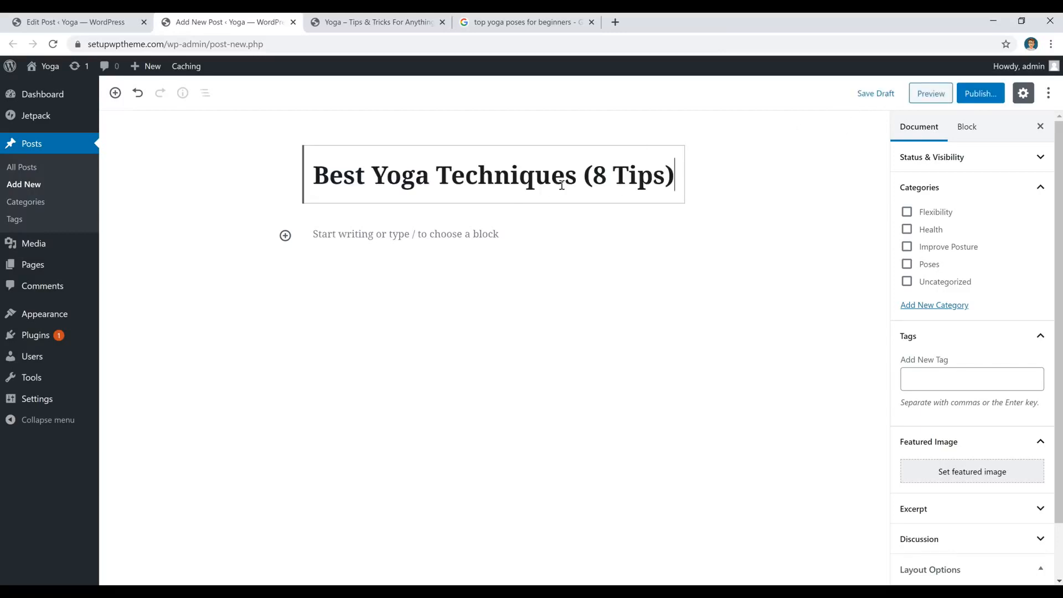
{"action": "left_click", "coordinate": [873, 95]}
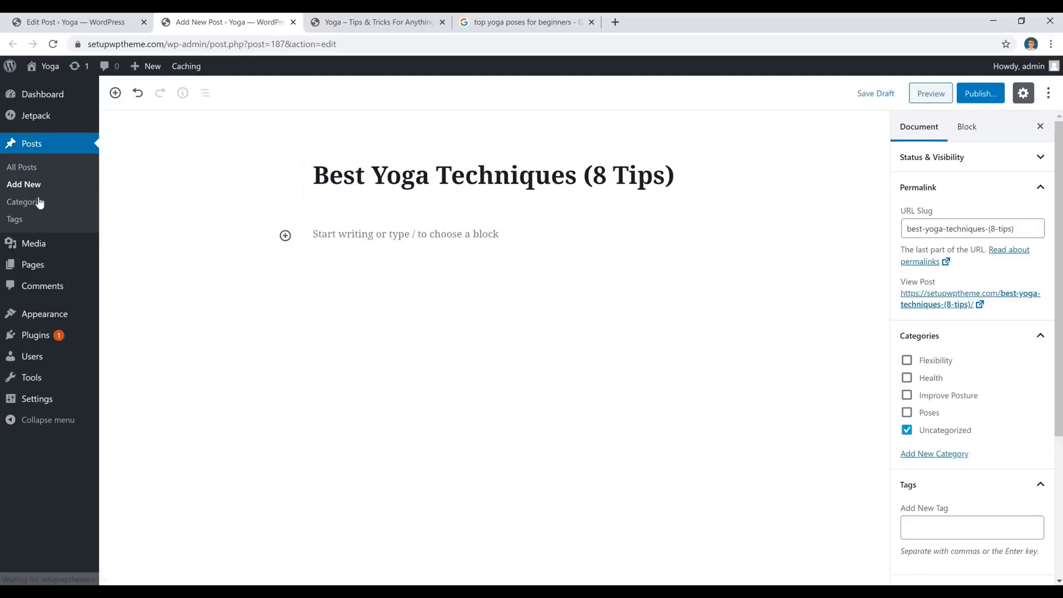
- Reopen the "Best Yoga Techniques (8 Tips)" draft from the list of all posts and publish it
{"action": "left_click", "coordinate": [25, 168]}
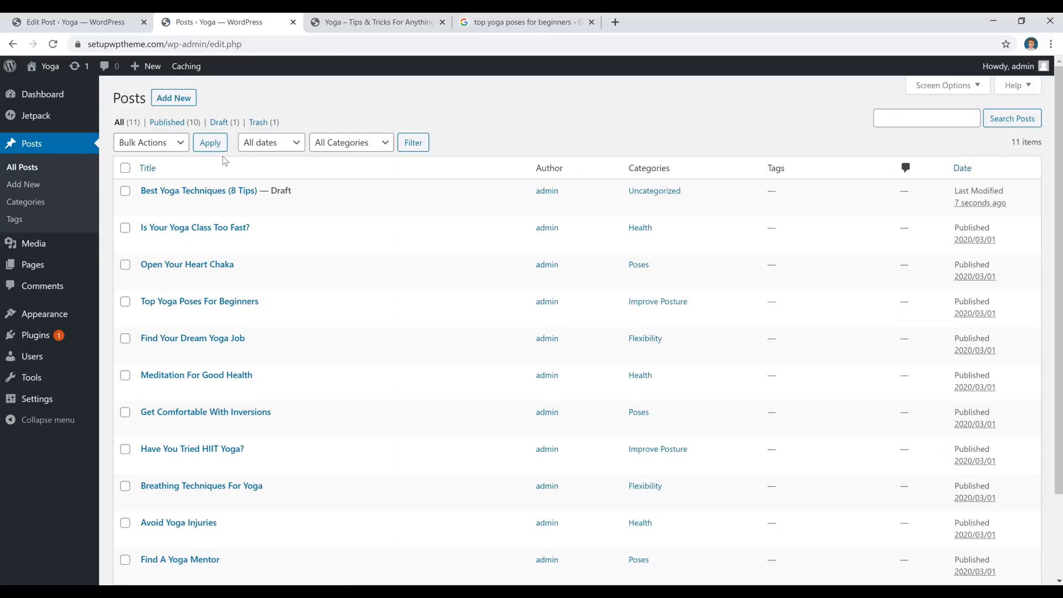
{"action": "left_click", "coordinate": [205, 196]}
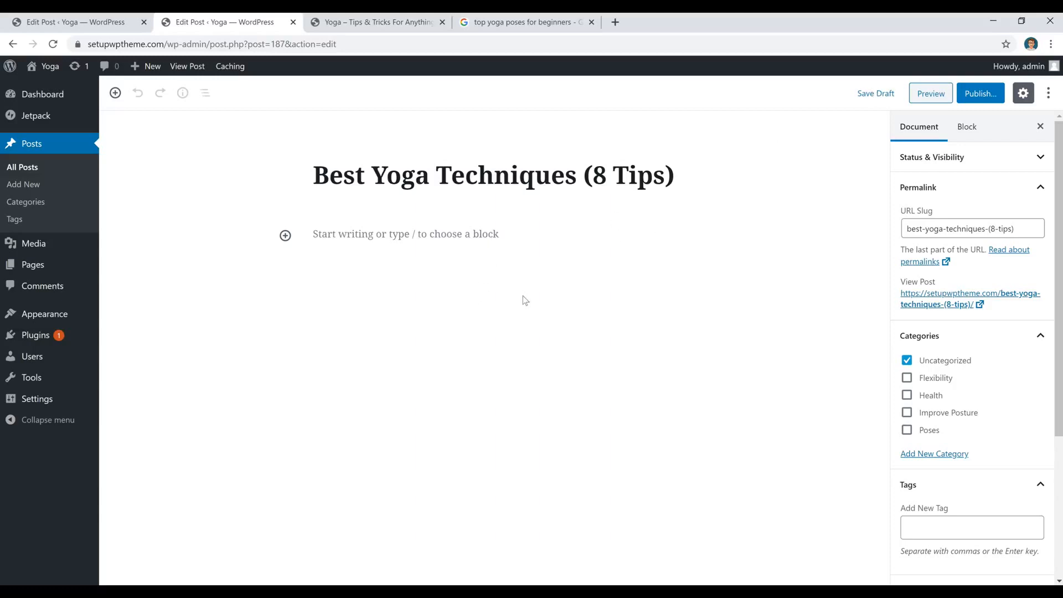
{"action": "left_click", "coordinate": [977, 98]}
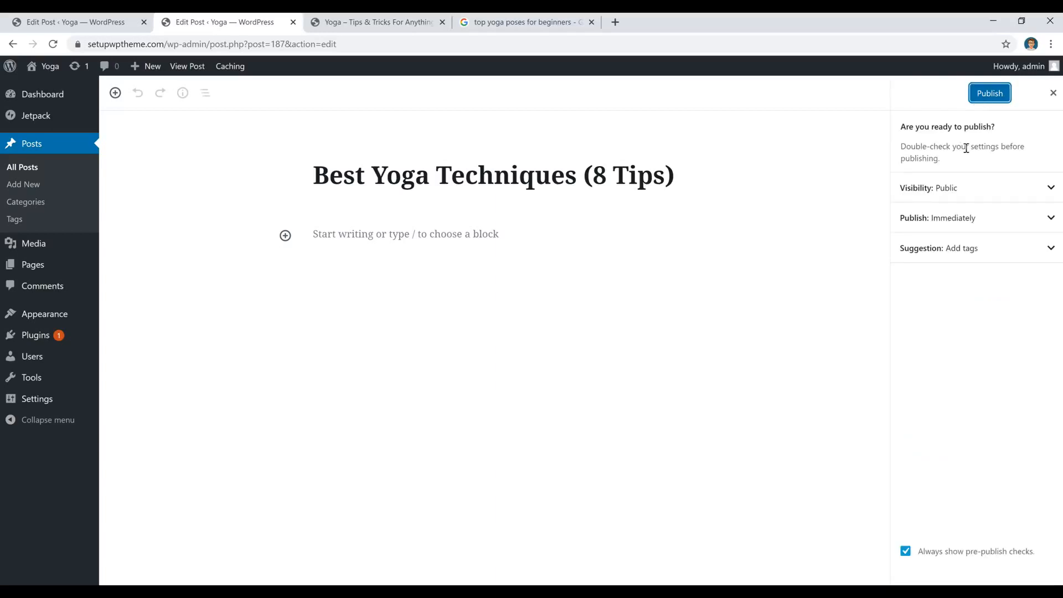
{"action": "left_click", "coordinate": [990, 96]}
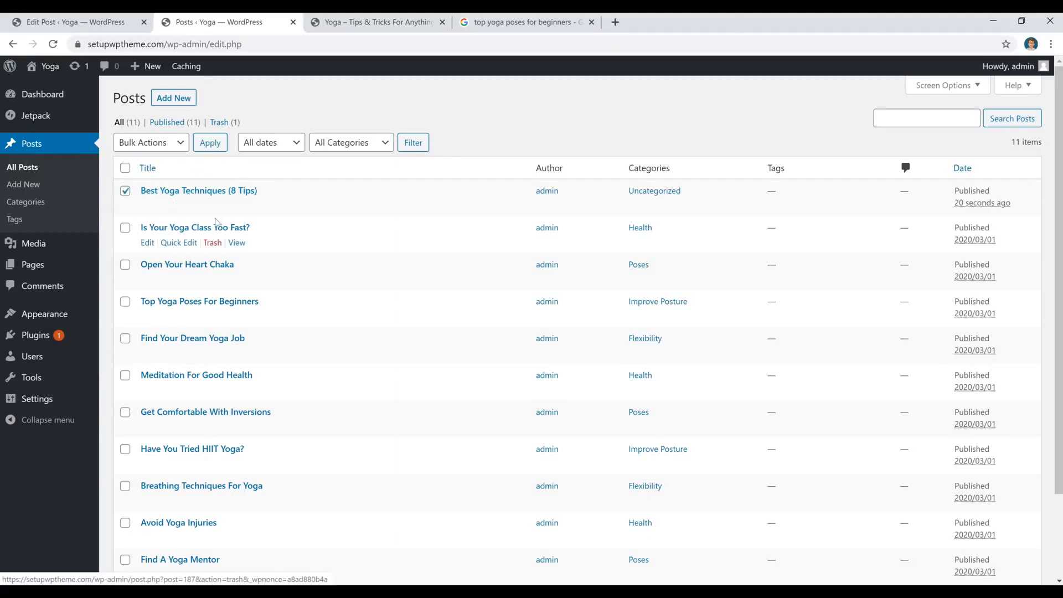
- Move the selected "Best Yoga Techniques (8 Tips)" post to the trash with a bulk action
{"action": "left_click", "coordinate": [171, 146]}
{"action": "left_click", "coordinate": [159, 183]}
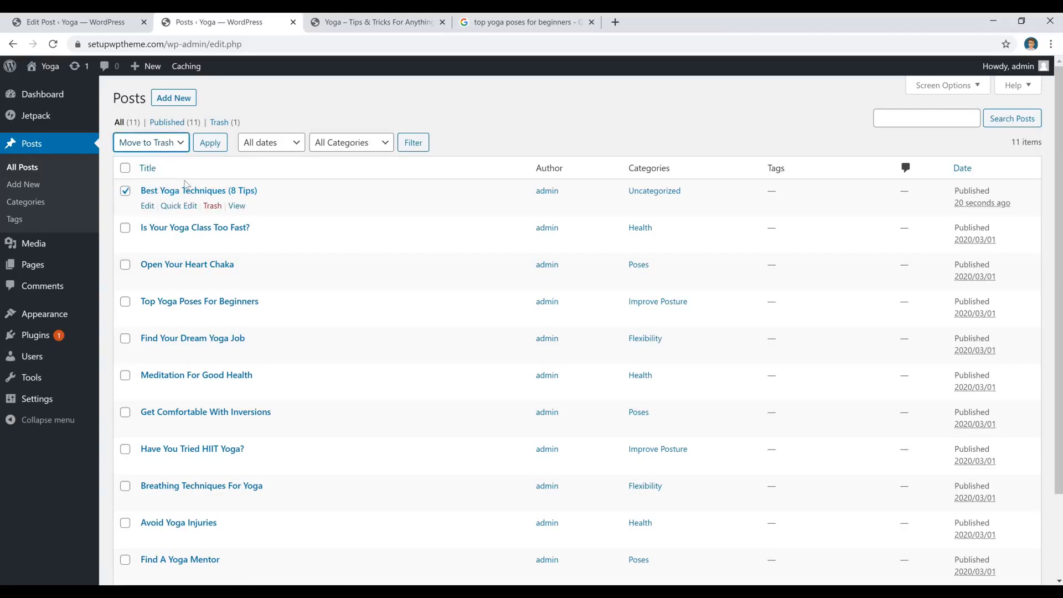
{"action": "left_click", "coordinate": [208, 145]}
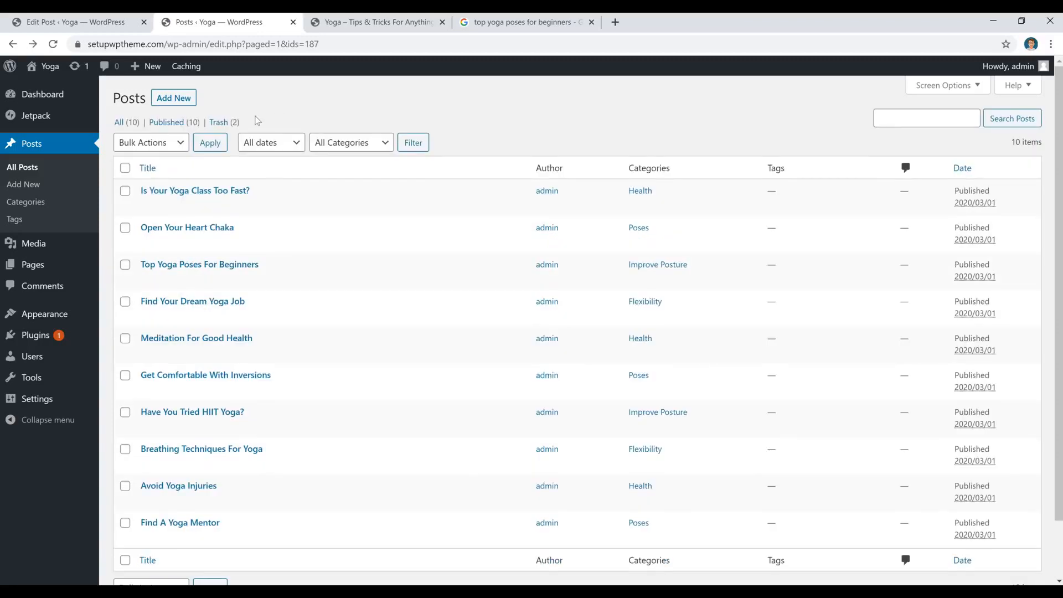
- Select all posts in the trash and choose Delete Permanently as the bulk action
{"action": "left_click", "coordinate": [218, 126]}
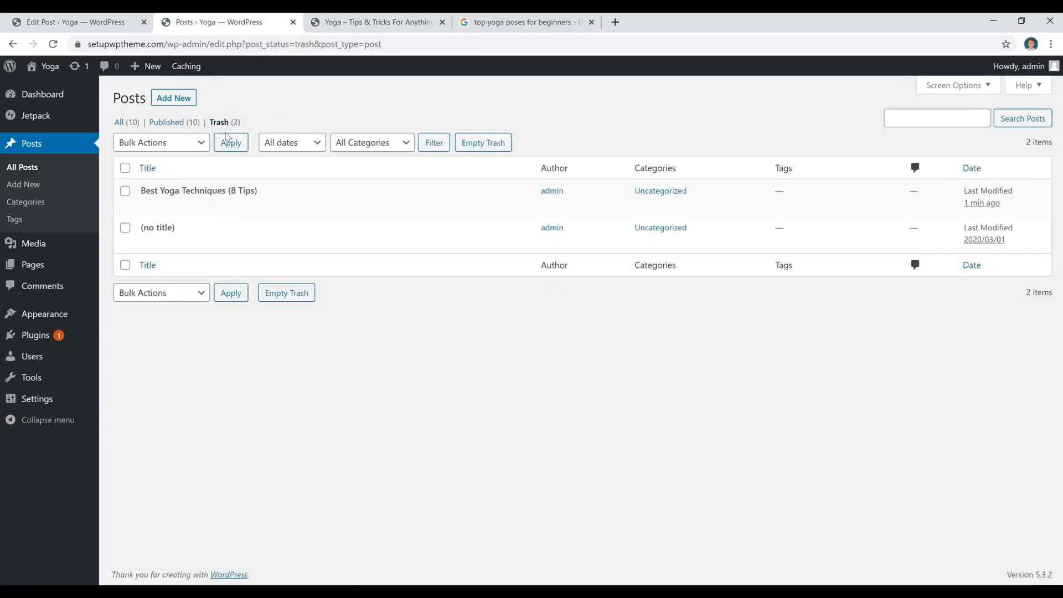
{"action": "left_click", "coordinate": [125, 168]}
{"action": "left_click", "coordinate": [161, 142]}
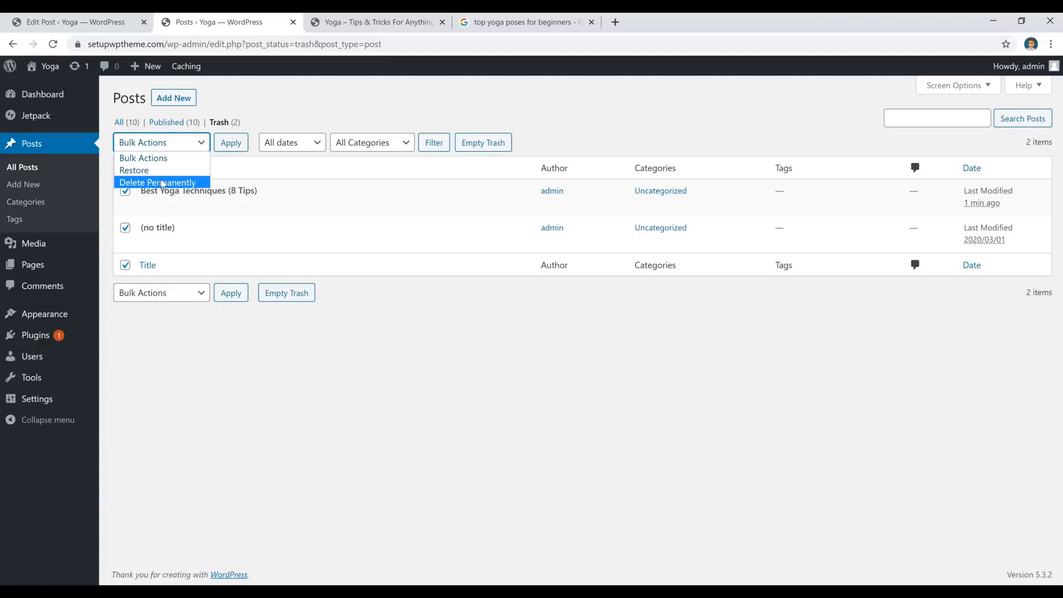
{"action": "left_click", "coordinate": [162, 183]}
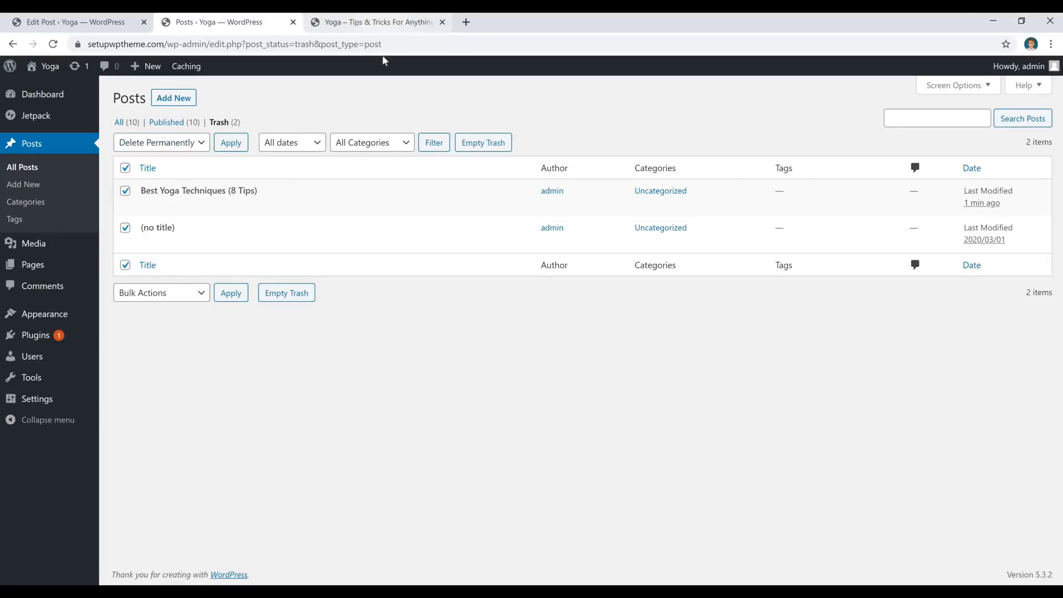
- Open the site's menu editor and expand the categories that can be added to Menu 1
{"action": "left_click", "coordinate": [395, 25]}
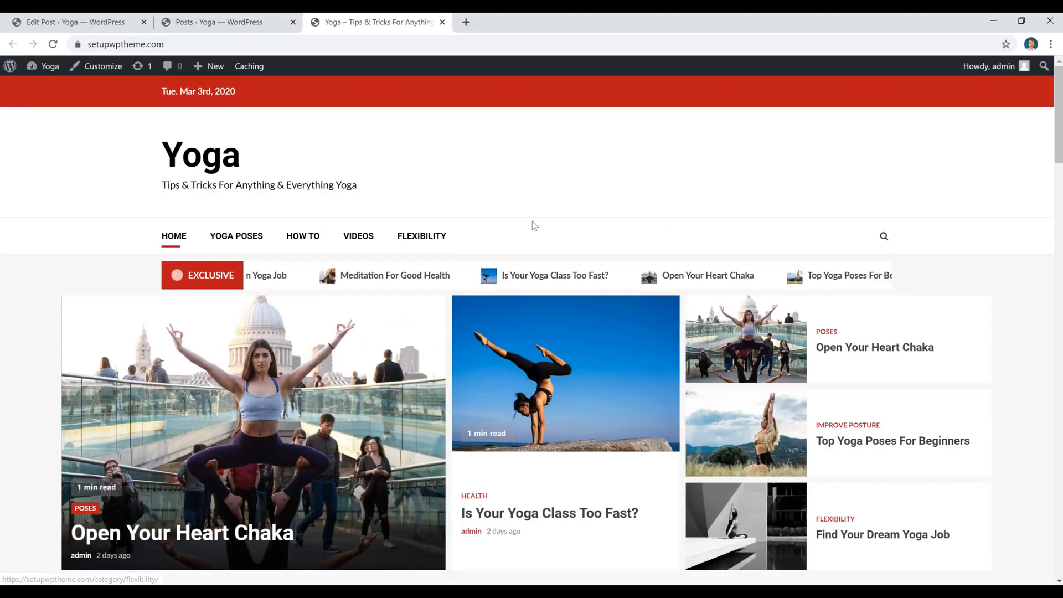
{"action": "left_click", "coordinate": [255, 25]}
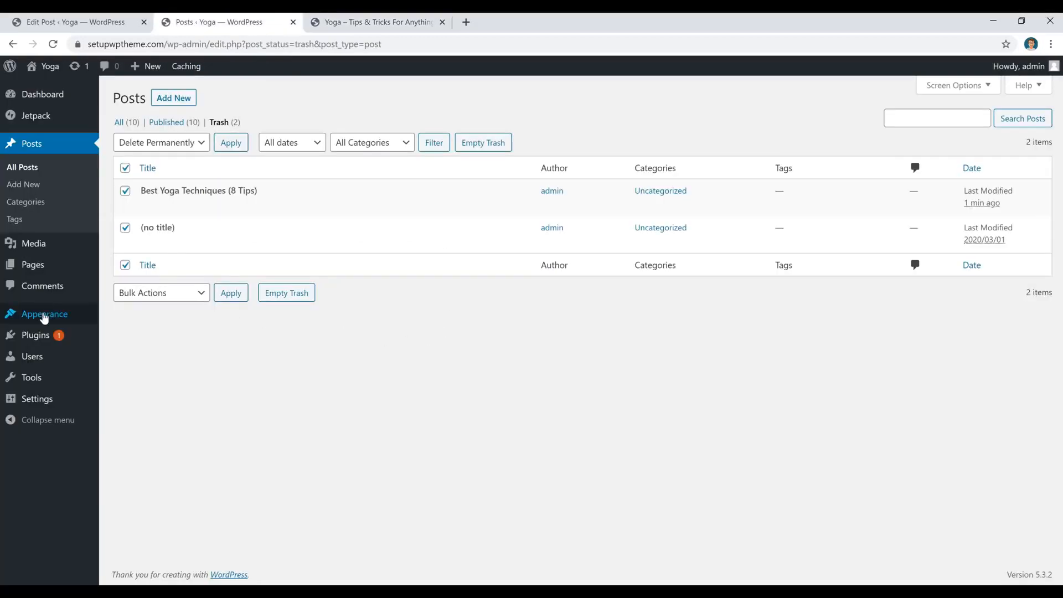
{"action": "mouse_move", "coordinate": [43, 313]}
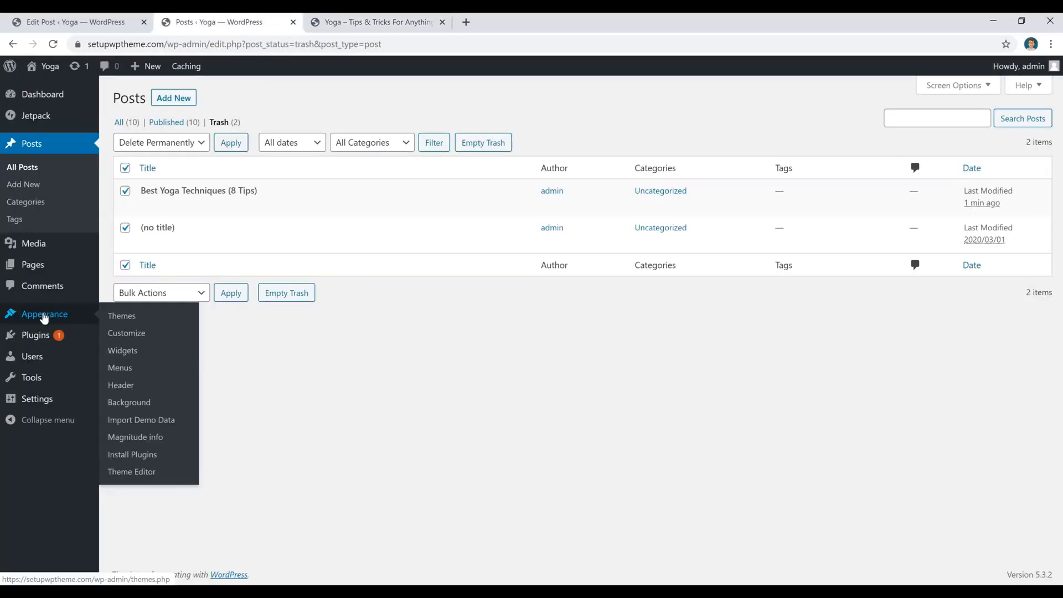
{"action": "left_click", "coordinate": [120, 368]}
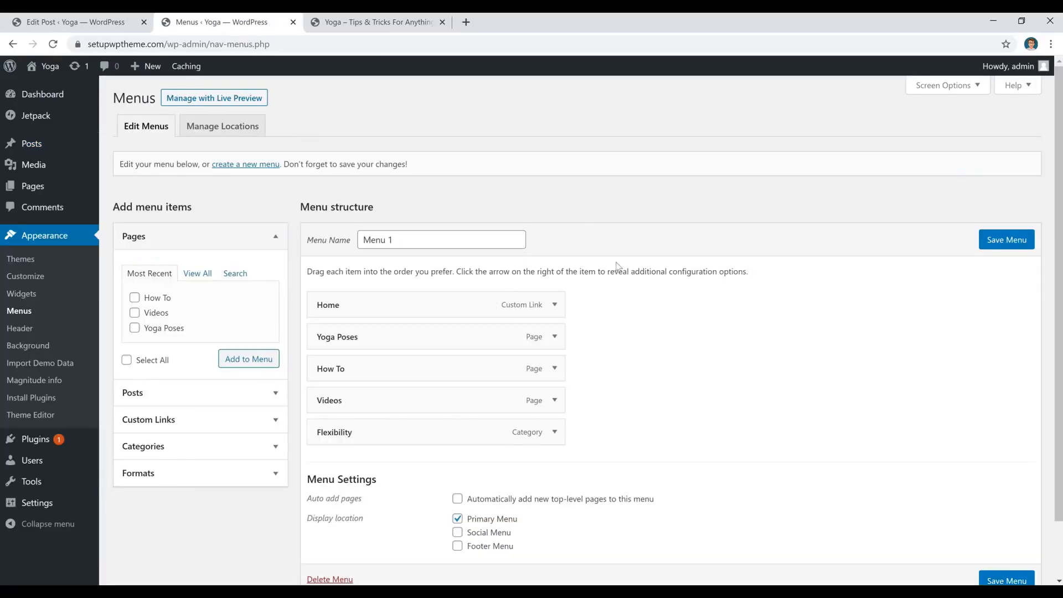
{"action": "left_click", "coordinate": [238, 447]}
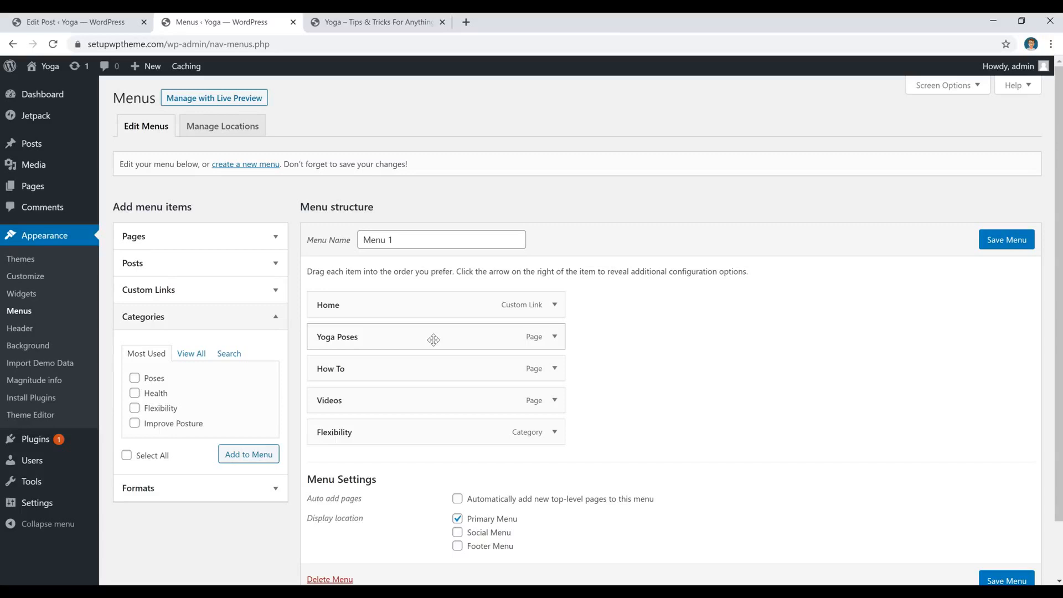
- View the posts on the live site's Flexibility category page
{"action": "left_click", "coordinate": [386, 27]}
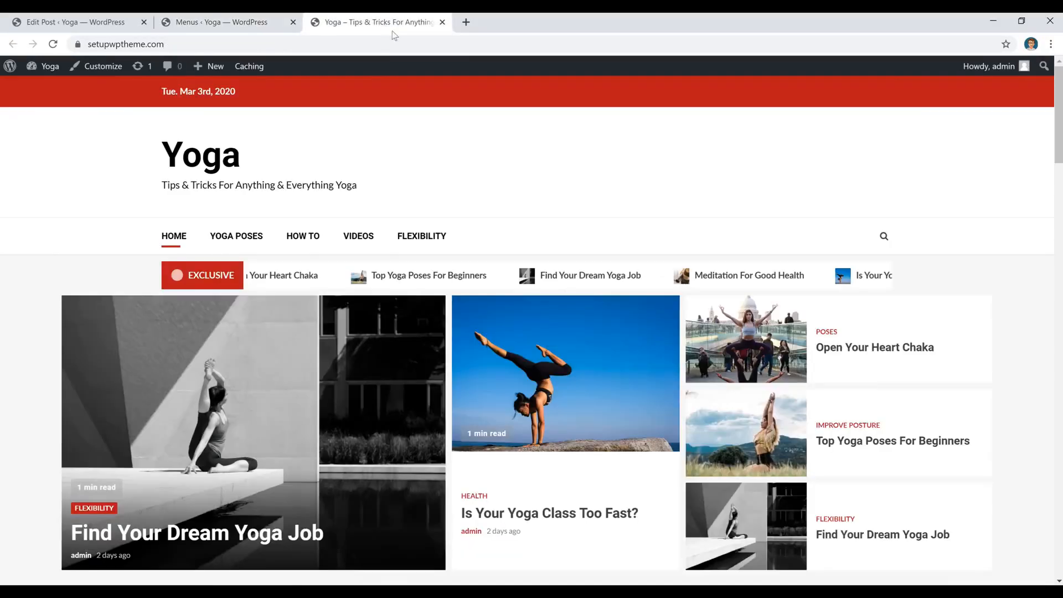
{"action": "left_click", "coordinate": [425, 243]}
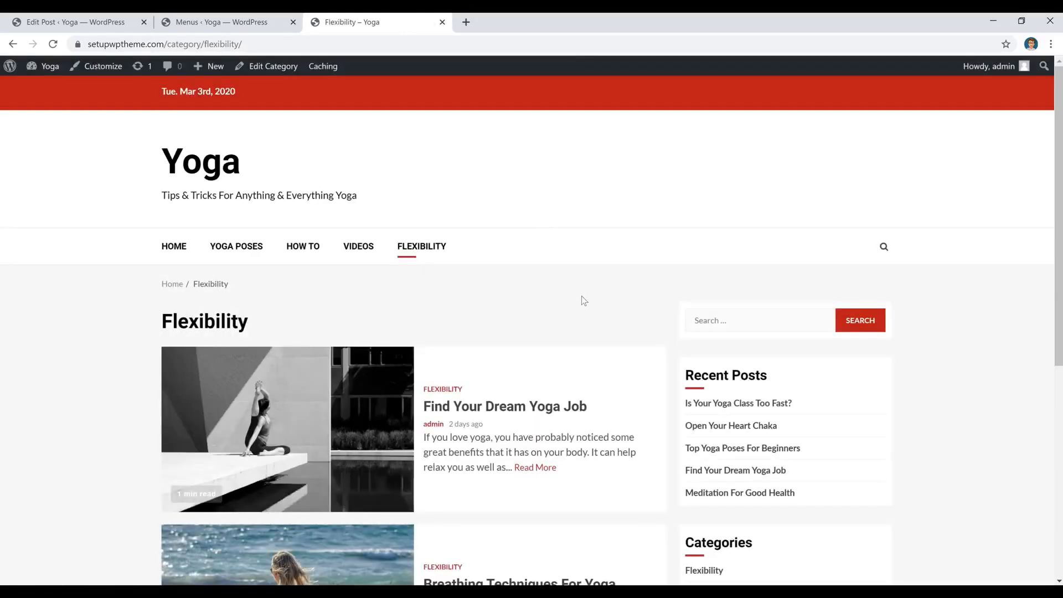
{"action": "scroll", "coordinate": [581, 296], "scroll_direction": "down", "scroll_amount": 5}
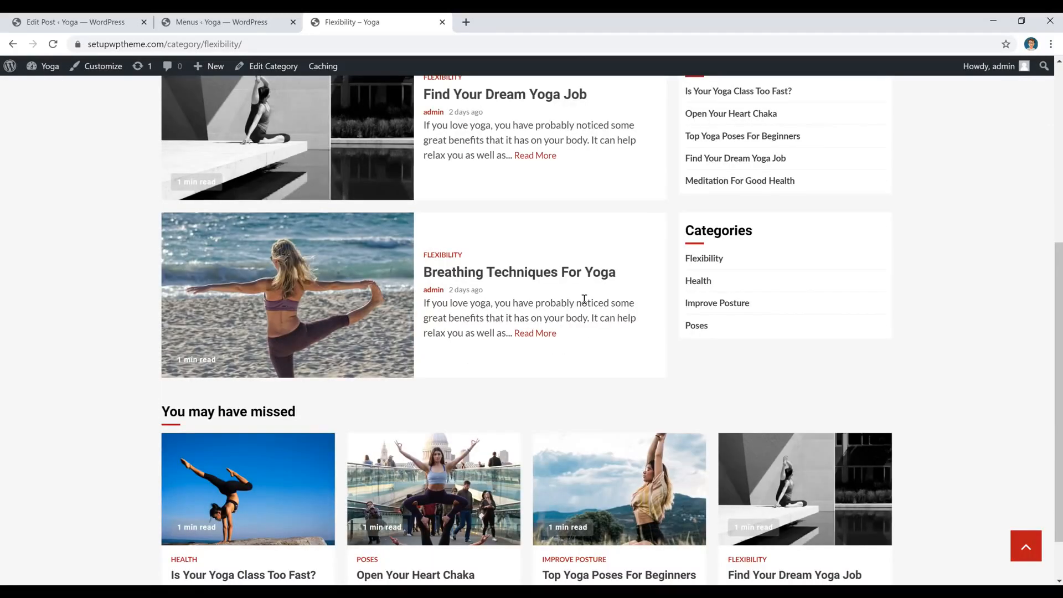
- Add the Poses, Health and Improve Posture categories to Menu 1 and save the menu
{"action": "left_click", "coordinate": [216, 25]}
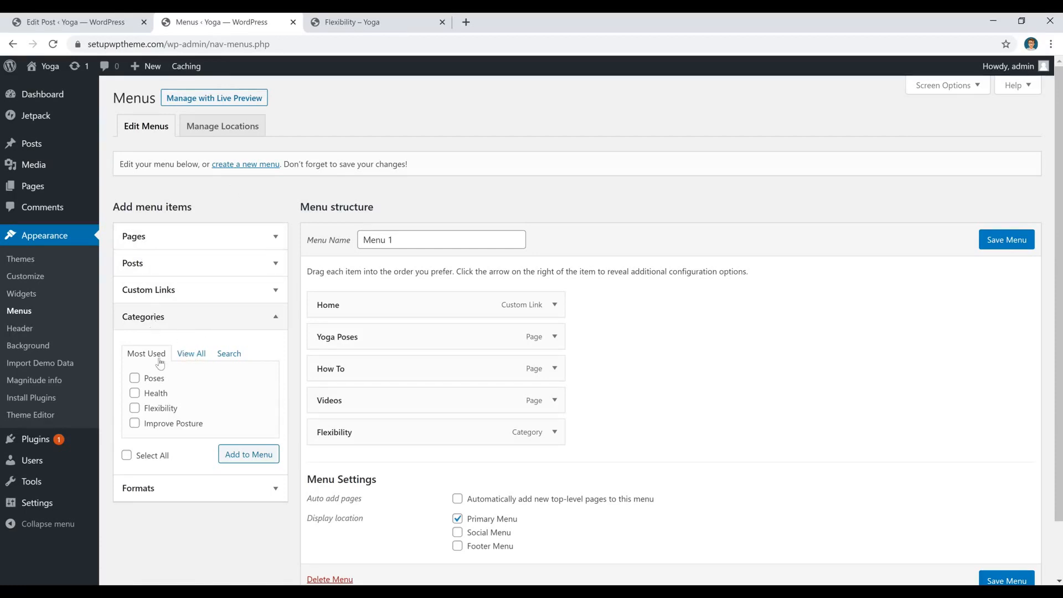
{"action": "left_click", "coordinate": [156, 381]}
{"action": "left_click", "coordinate": [159, 394]}
{"action": "left_click", "coordinate": [161, 412]}
{"action": "left_click", "coordinate": [355, 22]}
{"action": "left_click", "coordinate": [224, 22]}
{"action": "left_click", "coordinate": [161, 409]}
{"action": "left_click", "coordinate": [162, 424]}
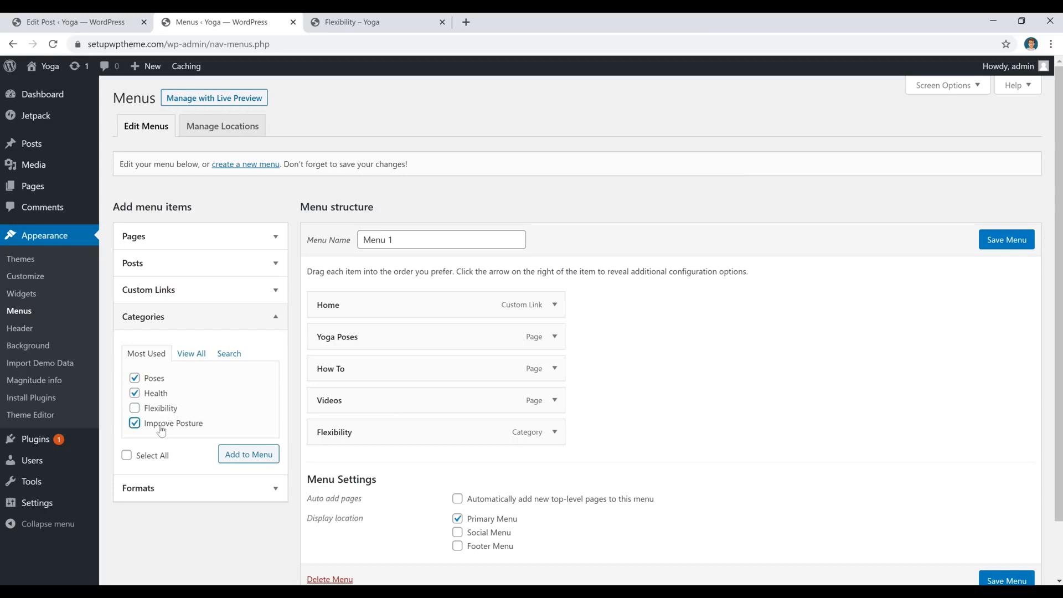
{"action": "left_click", "coordinate": [250, 455]}
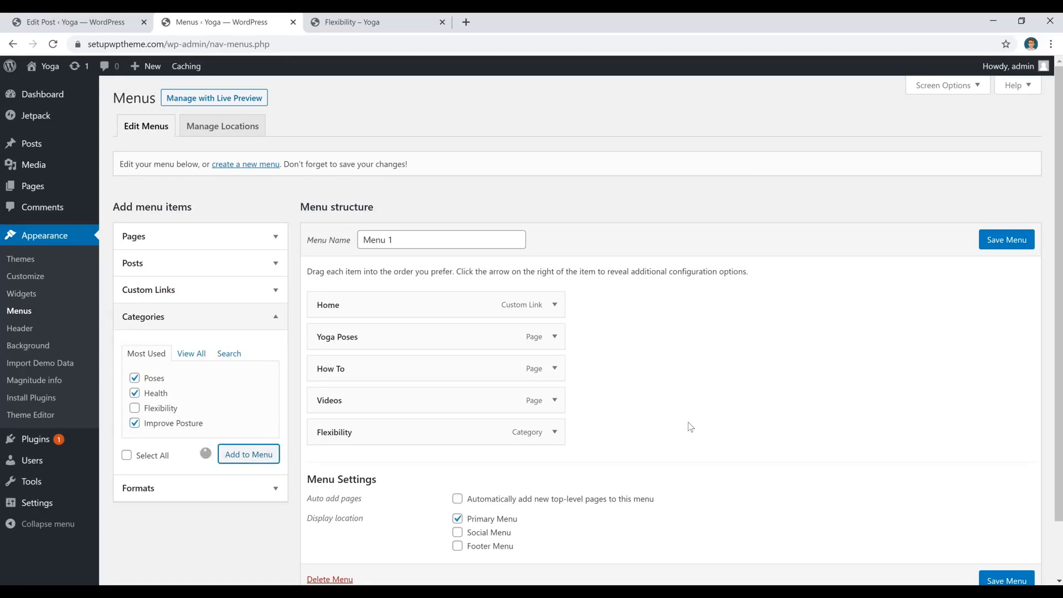
{"action": "scroll", "coordinate": [691, 426], "scroll_direction": "down", "scroll_amount": 2}
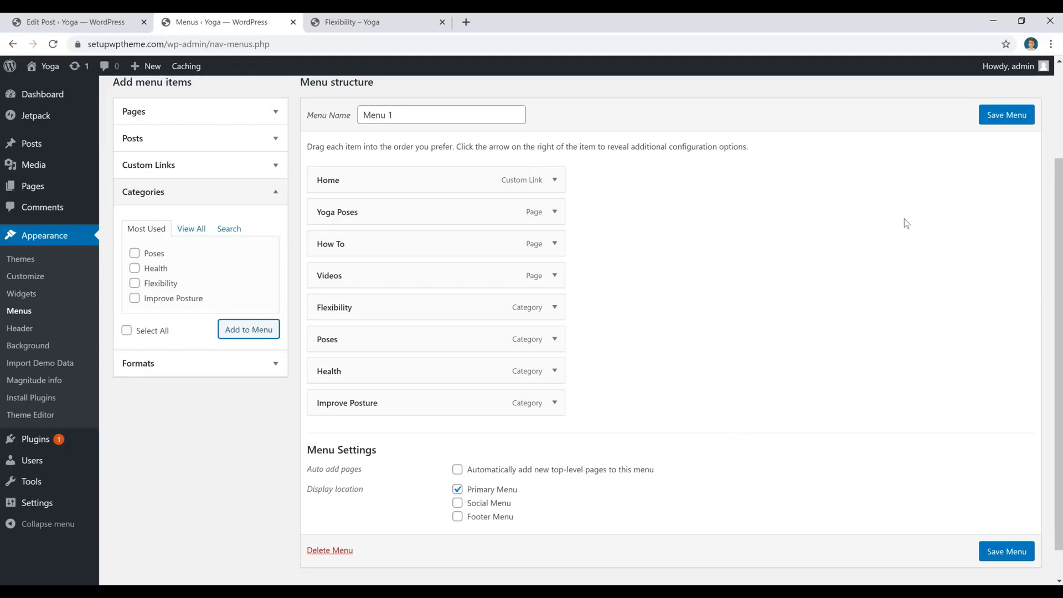
{"action": "left_click", "coordinate": [1003, 124]}
{"action": "left_click", "coordinate": [1002, 124]}
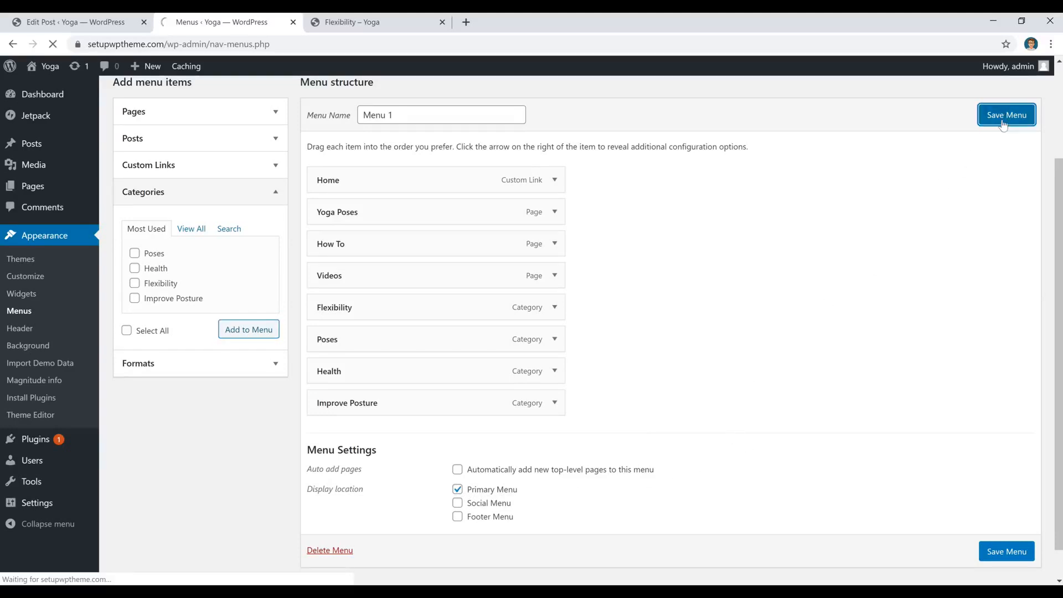
{"action": "scroll", "coordinate": [806, 308], "scroll_direction": "down", "scroll_amount": 1}
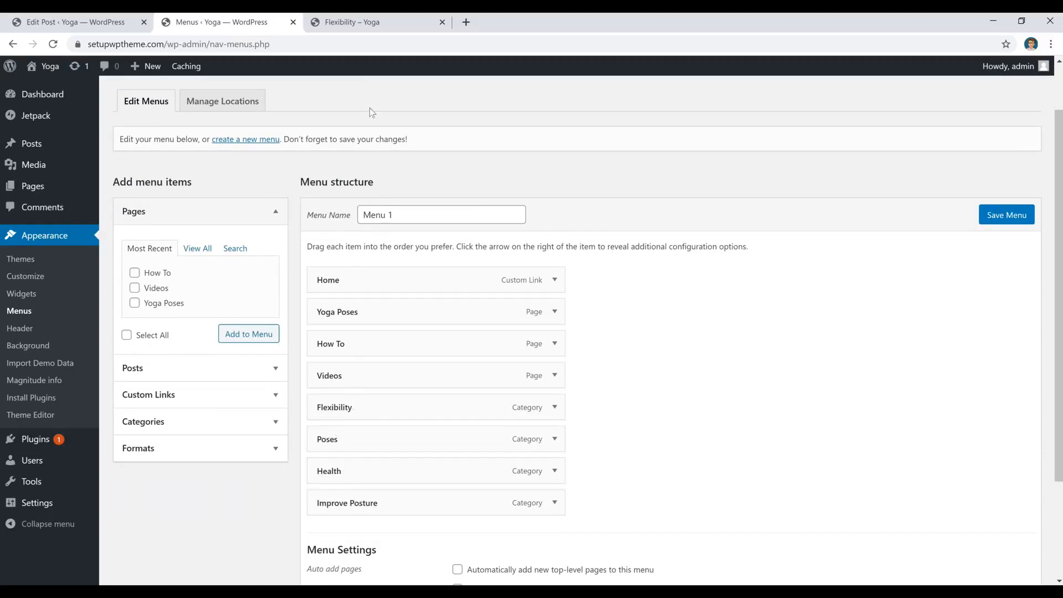
- Reload the live site to check its navigation menu and view the Health category page
{"action": "left_click", "coordinate": [360, 24]}
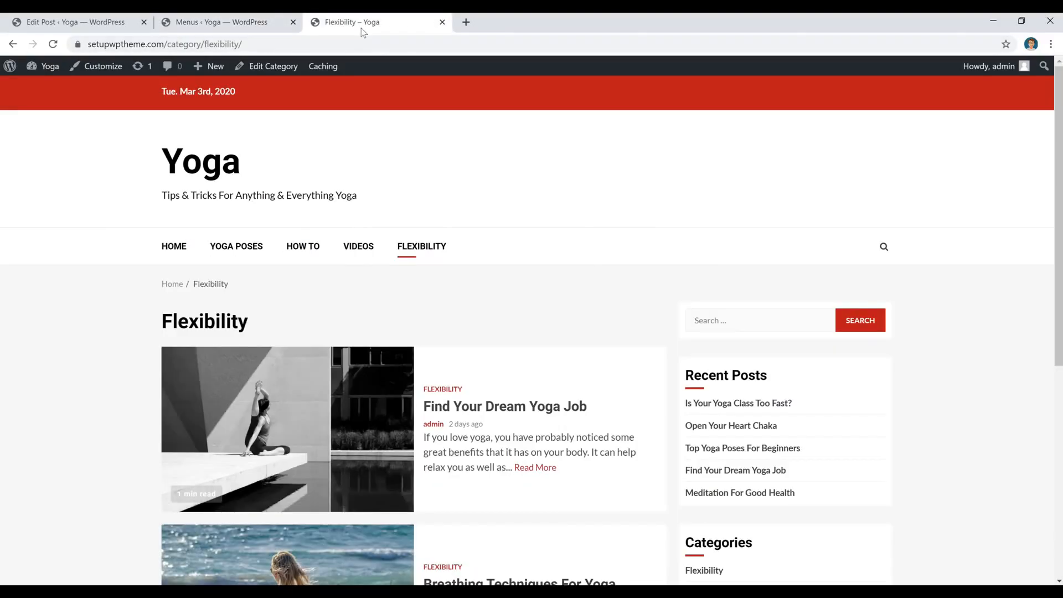
{"action": "left_click", "coordinate": [52, 43]}
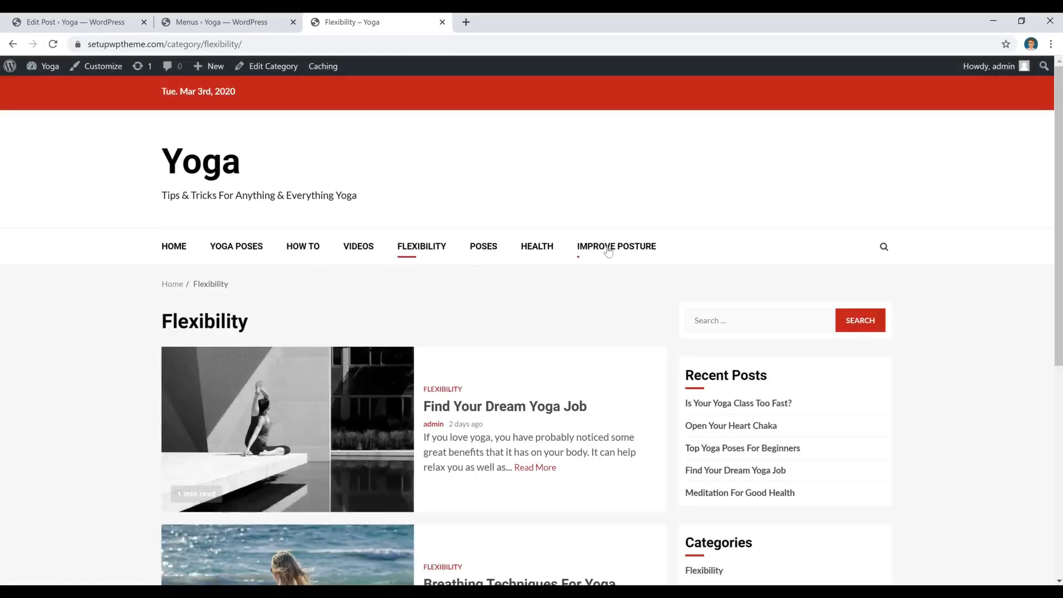
{"action": "left_click", "coordinate": [536, 258]}
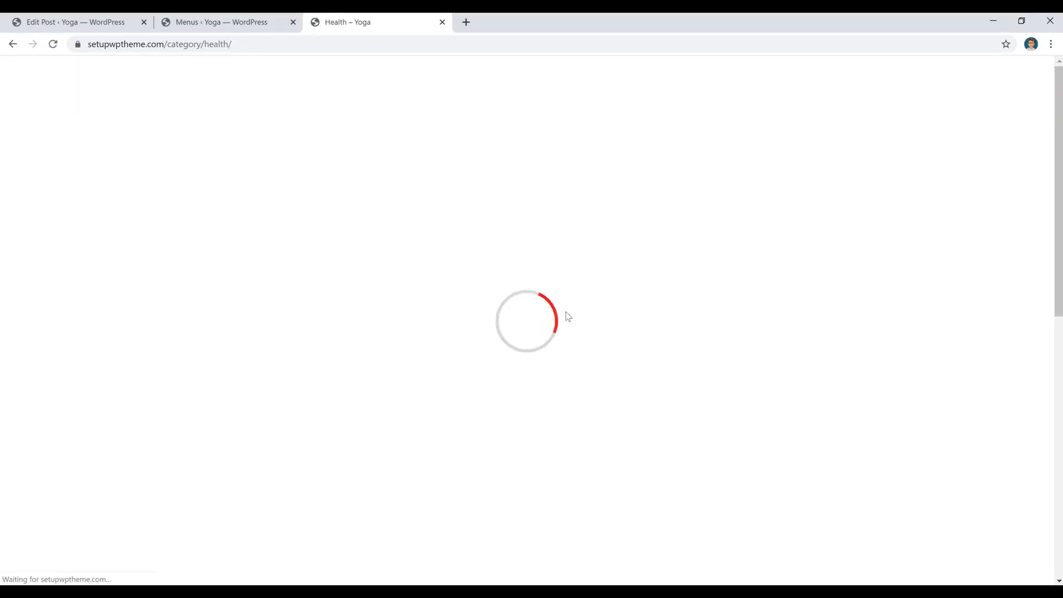
{"action": "scroll", "coordinate": [564, 310], "scroll_direction": "down", "scroll_amount": 2}
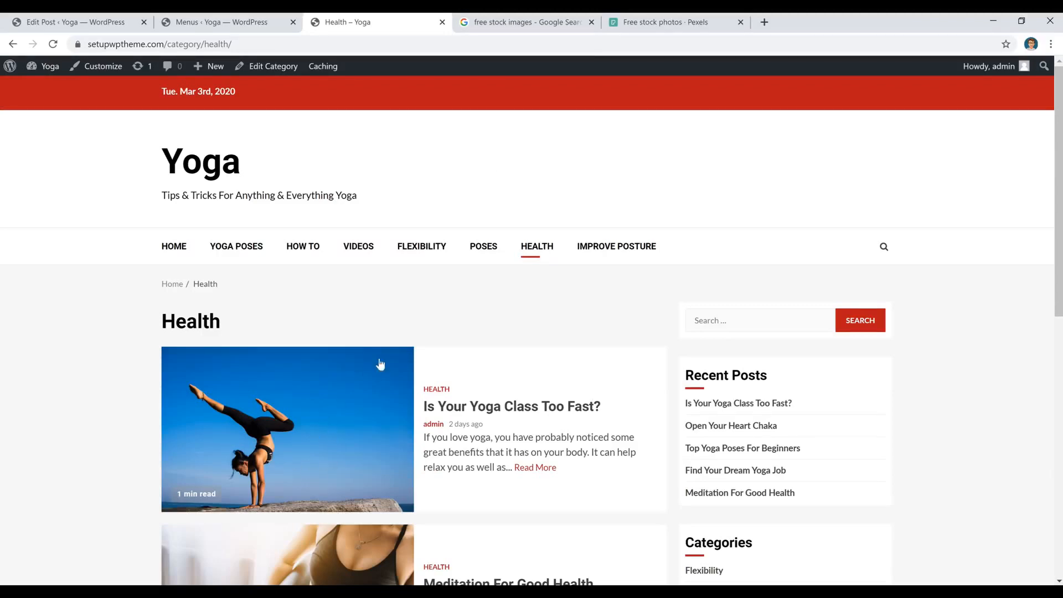
- Switch to Pexels, repeat the recent search for Yoga and browse the photo results
{"action": "left_click", "coordinate": [673, 24]}
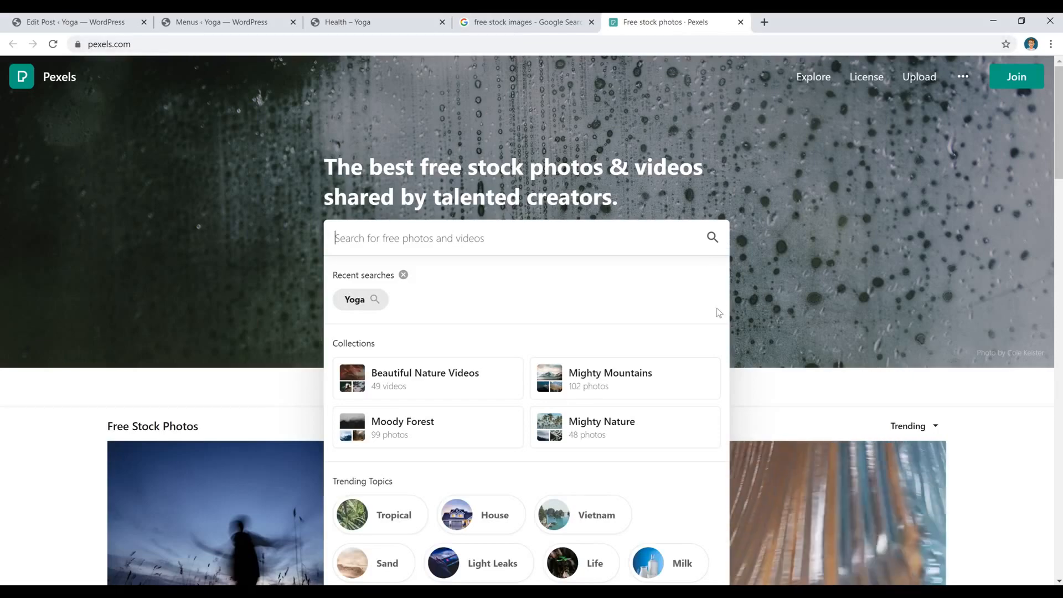
{"action": "scroll", "coordinate": [495, 238], "scroll_direction": "down", "scroll_amount": 2}
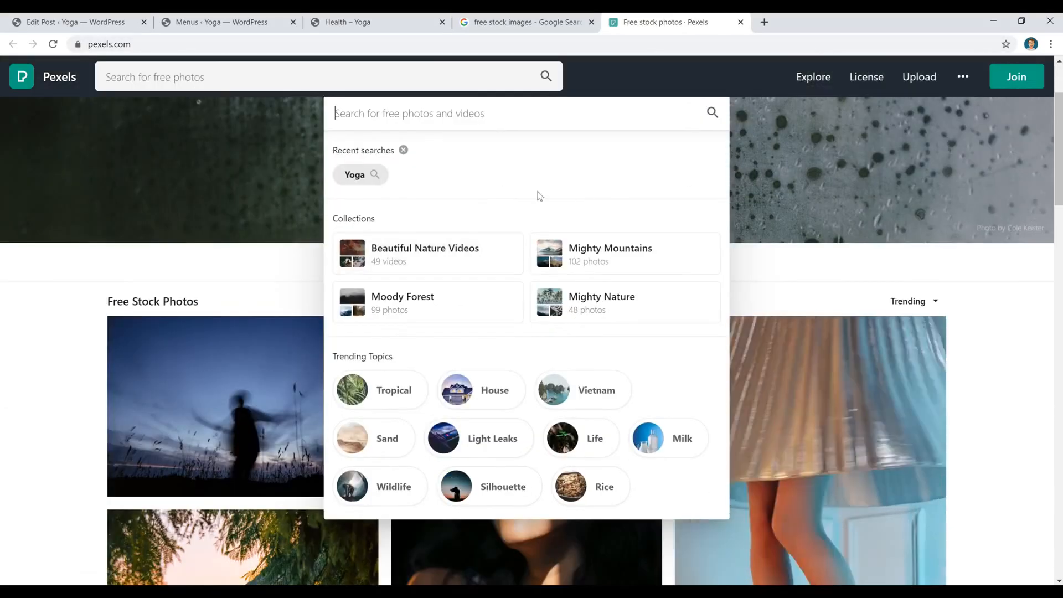
{"action": "scroll", "coordinate": [514, 225], "scroll_direction": "down", "scroll_amount": 5}
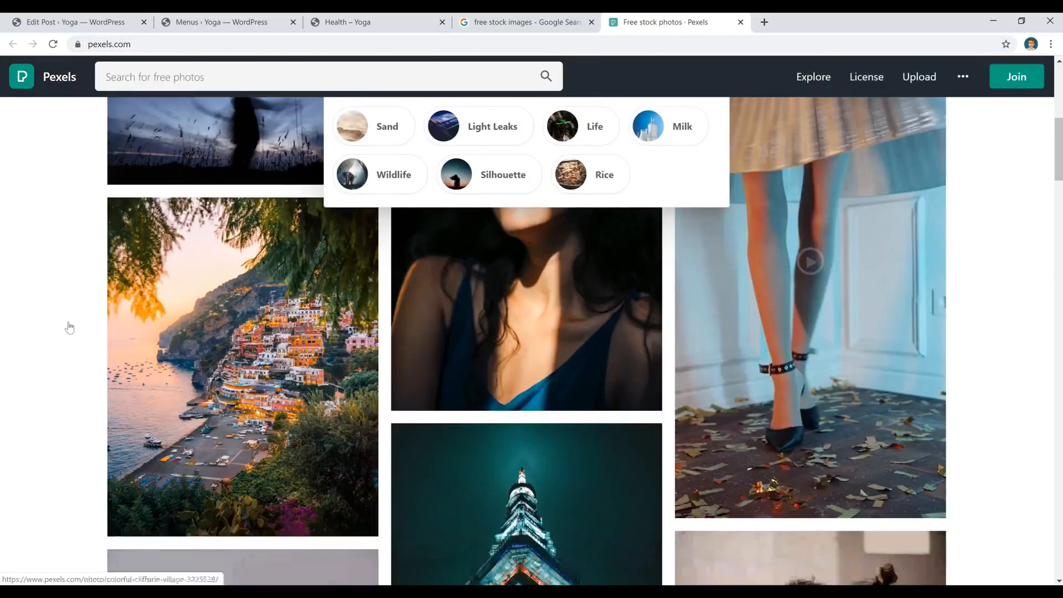
{"action": "scroll", "coordinate": [498, 348], "scroll_direction": "up", "scroll_amount": 8}
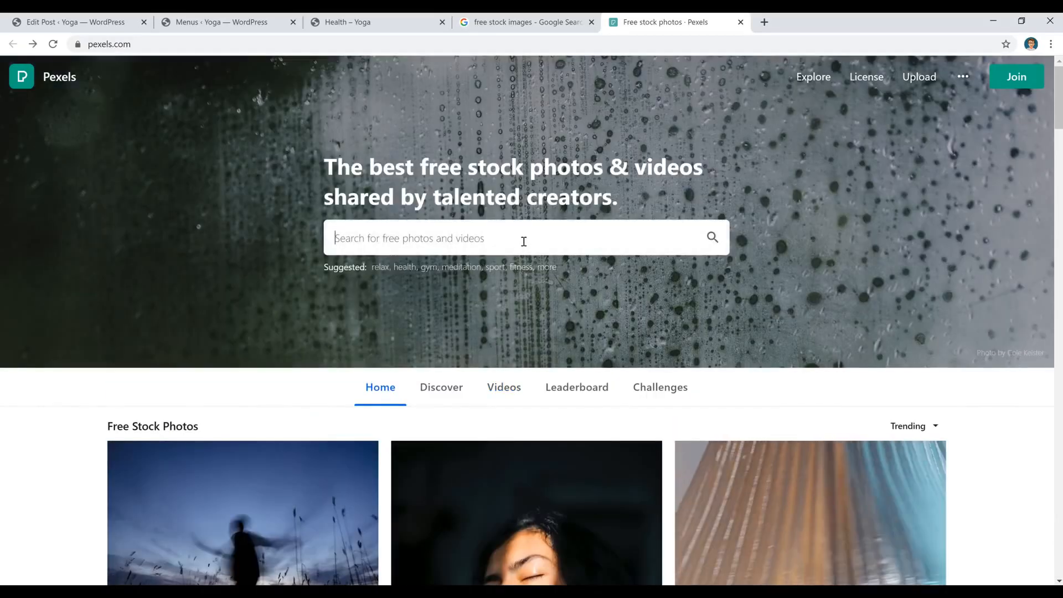
{"action": "left_click", "coordinate": [521, 242]}
{"action": "left_click", "coordinate": [357, 298]}
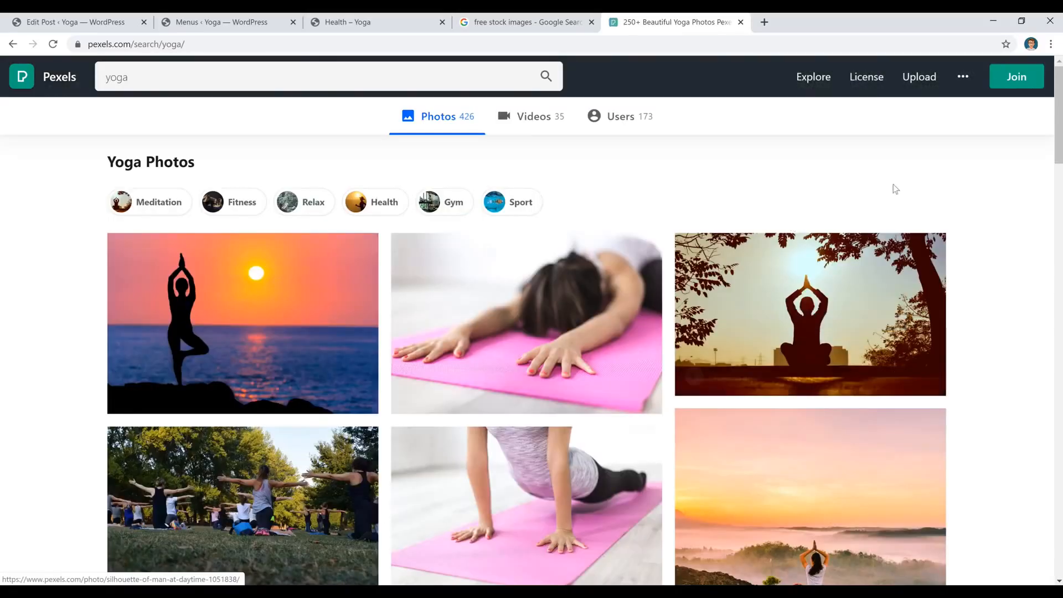
{"action": "scroll", "coordinate": [983, 266], "scroll_direction": "down", "scroll_amount": 8}
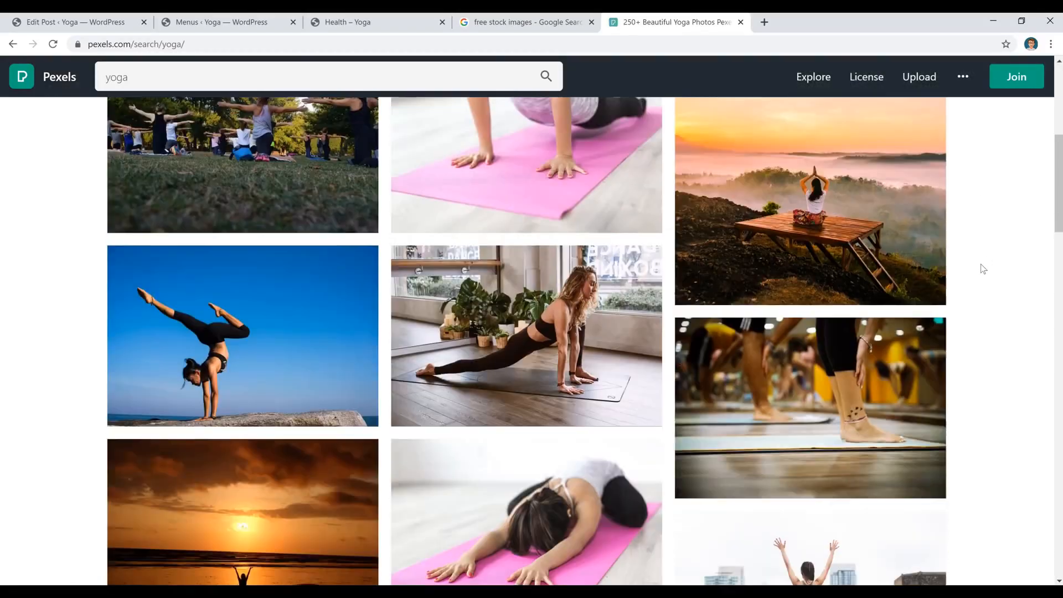
{"action": "scroll", "coordinate": [983, 268], "scroll_direction": "down", "scroll_amount": 15}
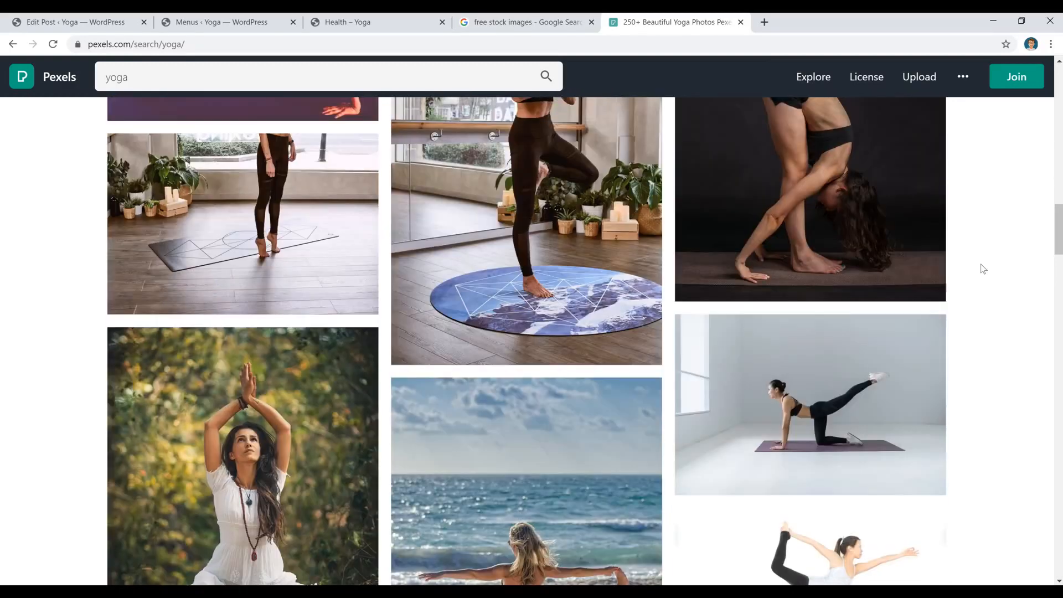
- Download the photo of the woman extending one leg on a purple yoga mat in its original size (7360 x 4912)
{"action": "left_click", "coordinate": [848, 339]}
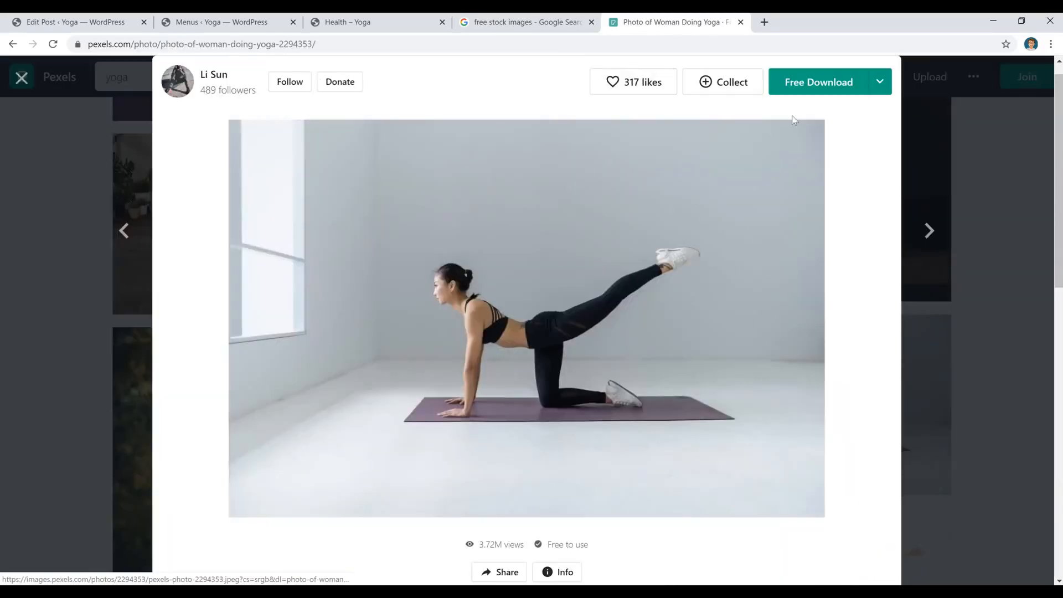
{"action": "left_click", "coordinate": [881, 83]}
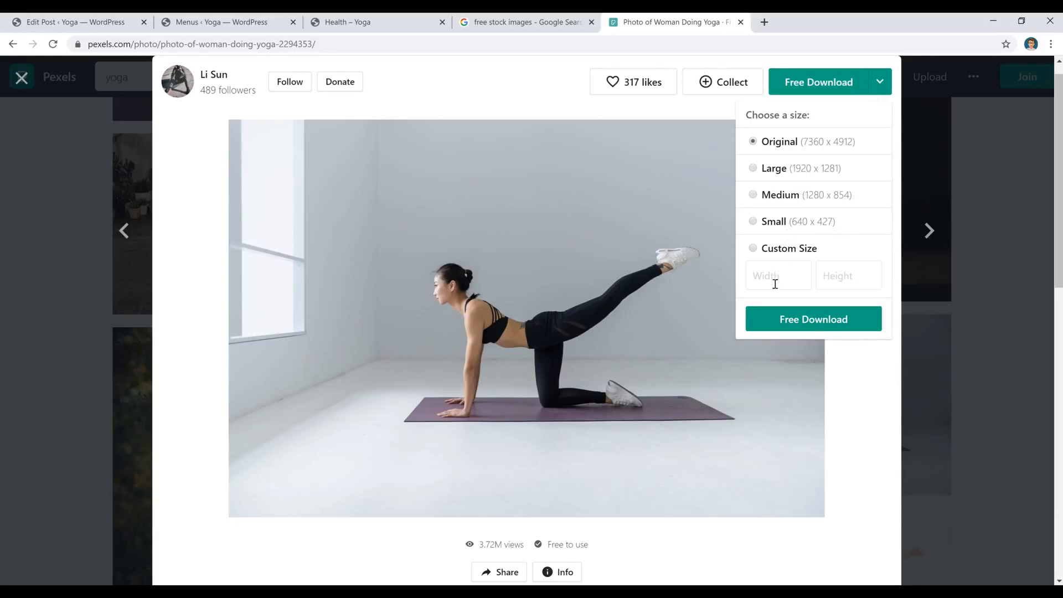
{"action": "left_click", "coordinate": [832, 323]}
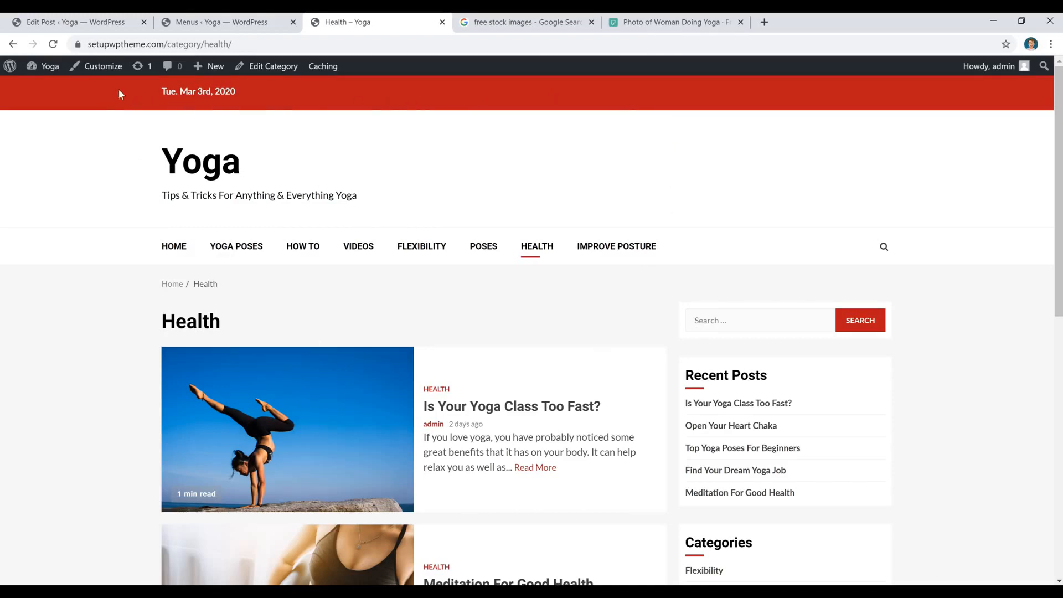
- Open the Yoga site's Site Identity settings in the WordPress Customizer
{"action": "left_click", "coordinate": [103, 67]}
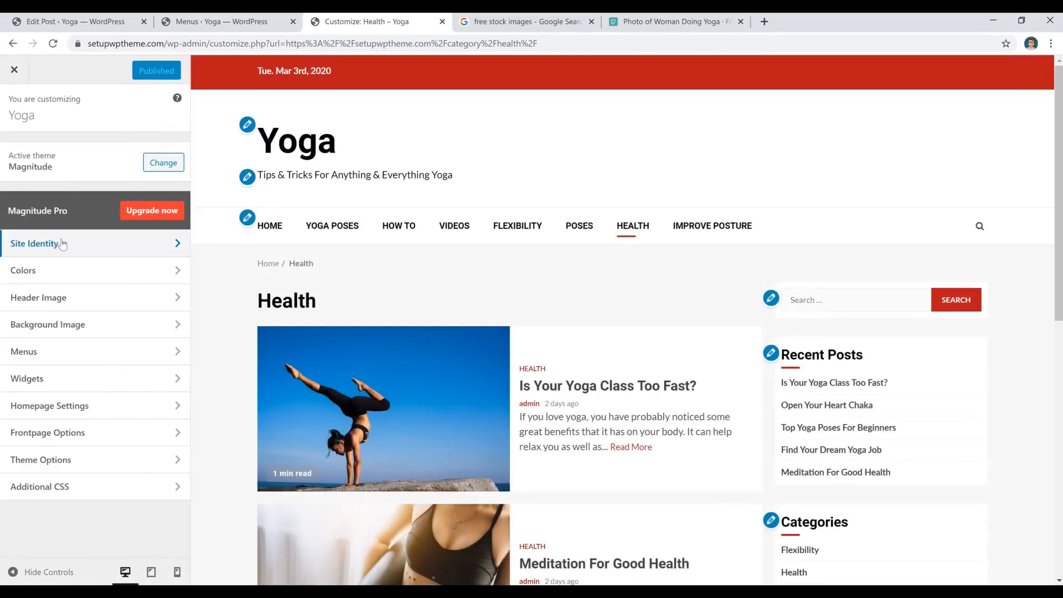
{"action": "left_click", "coordinate": [98, 252]}
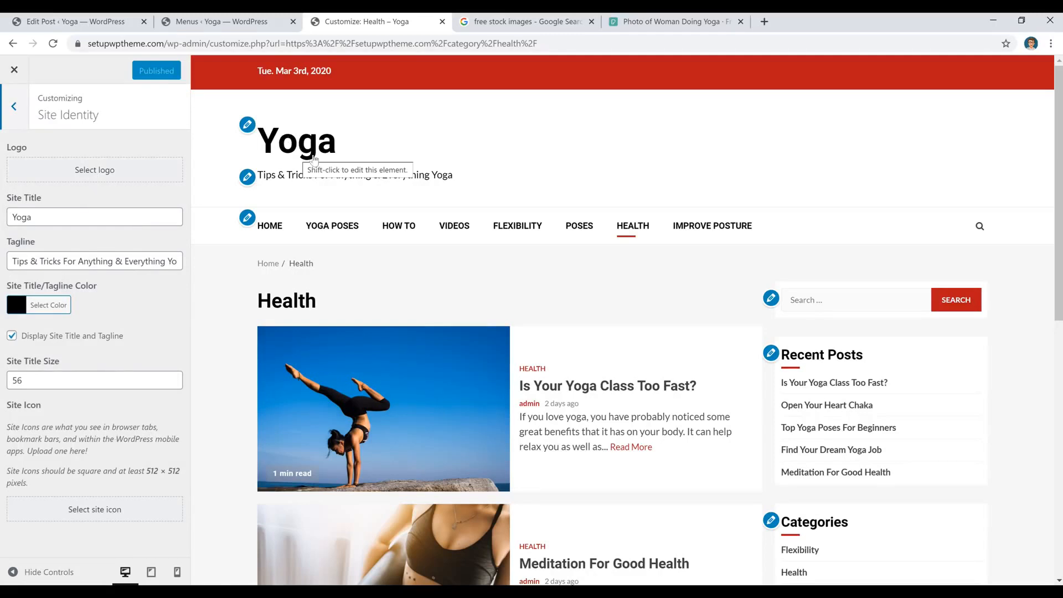
- Check the suggested logo dimensions and the custom download size option on Pexels, and leave the logo selection without choosing an image
{"action": "left_click", "coordinate": [102, 182]}
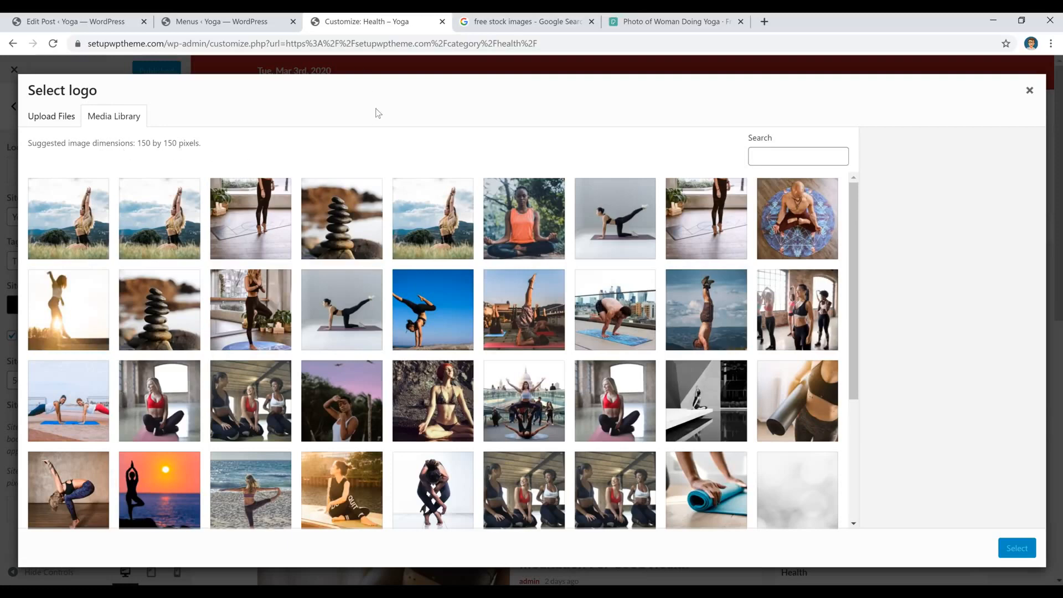
{"action": "left_click", "coordinate": [701, 24]}
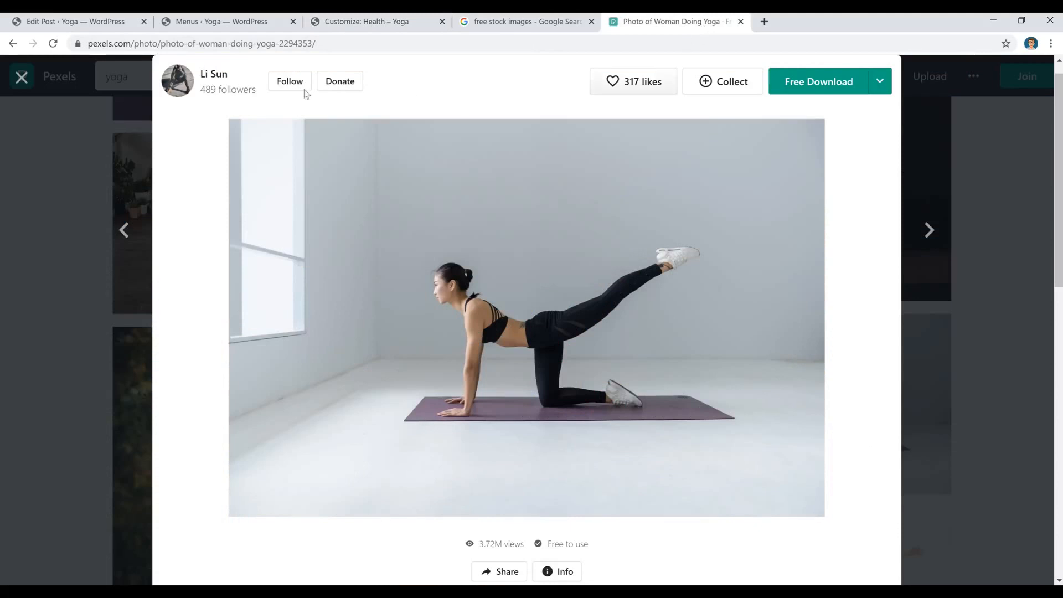
{"action": "left_click", "coordinate": [879, 82]}
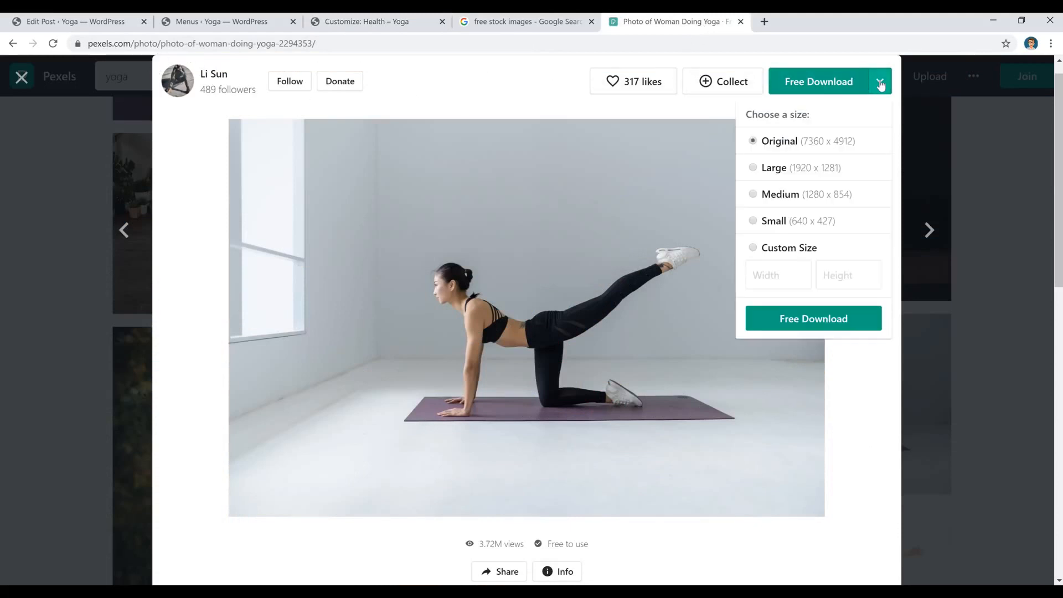
{"action": "left_click", "coordinate": [753, 247]}
{"action": "left_click", "coordinate": [777, 279]}
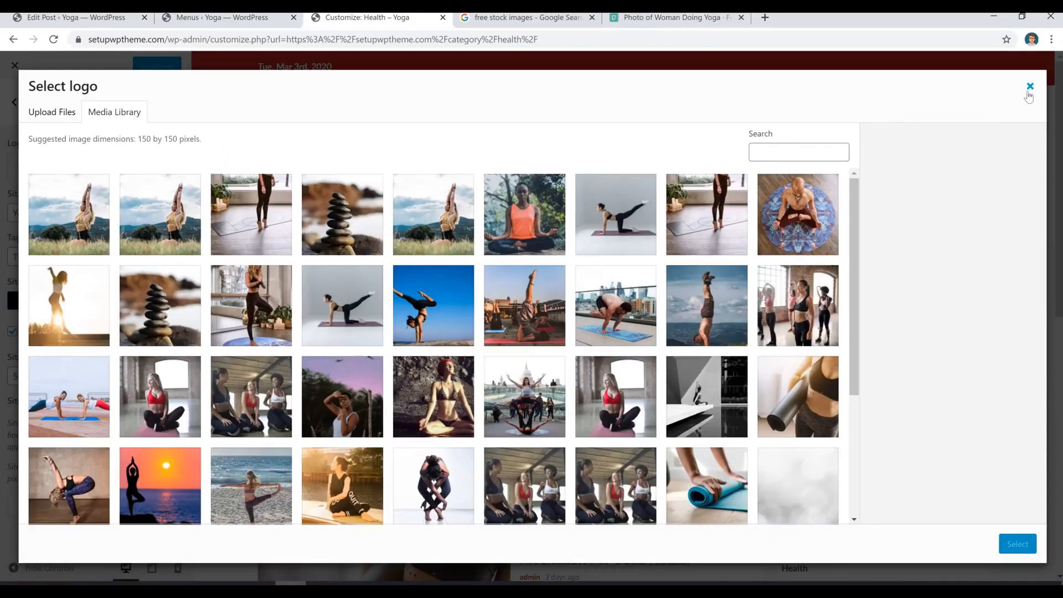
{"action": "left_click", "coordinate": [1028, 92]}
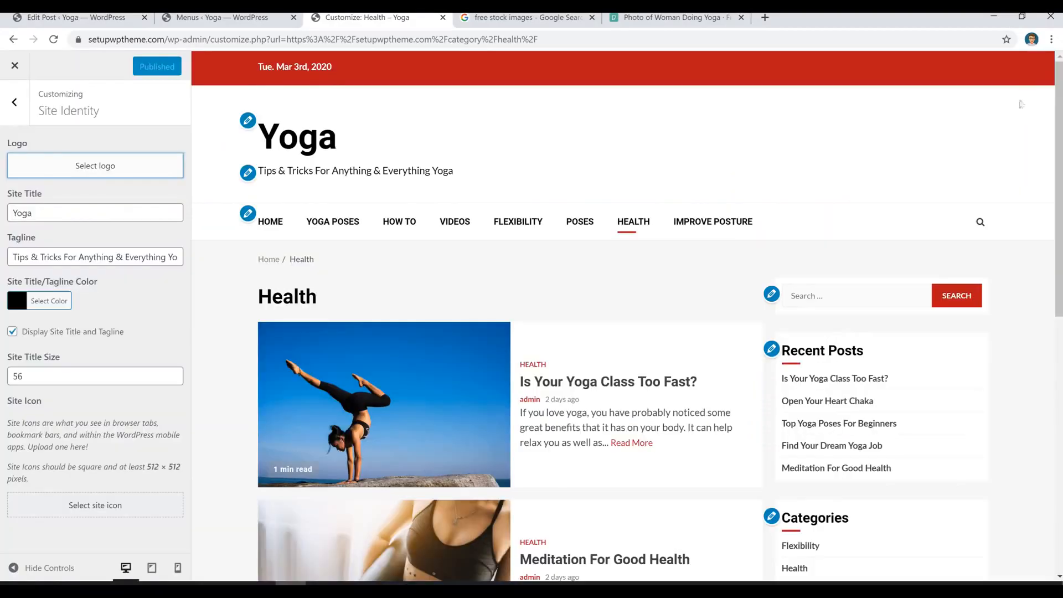
- Try green (#81d742) as the site title and tagline color, and return it to black
{"action": "left_click", "coordinate": [95, 214]}
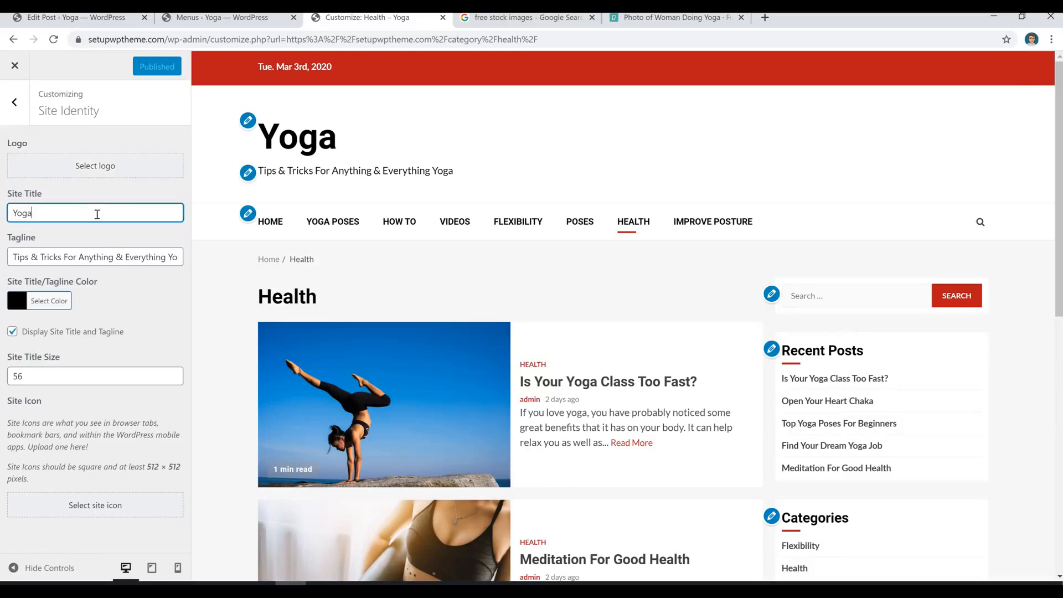
{"action": "left_click", "coordinate": [23, 307]}
{"action": "mouse_move", "coordinate": [45, 378]}
{"action": "left_mouse_down"}
{"action": "mouse_move", "coordinate": [71, 360]}
{"action": "mouse_move", "coordinate": [109, 373]}
{"action": "mouse_move", "coordinate": [109, 401]}
{"action": "mouse_move", "coordinate": [113, 377]}
{"action": "left_mouse_up"}
{"action": "left_click", "coordinate": [92, 446]}
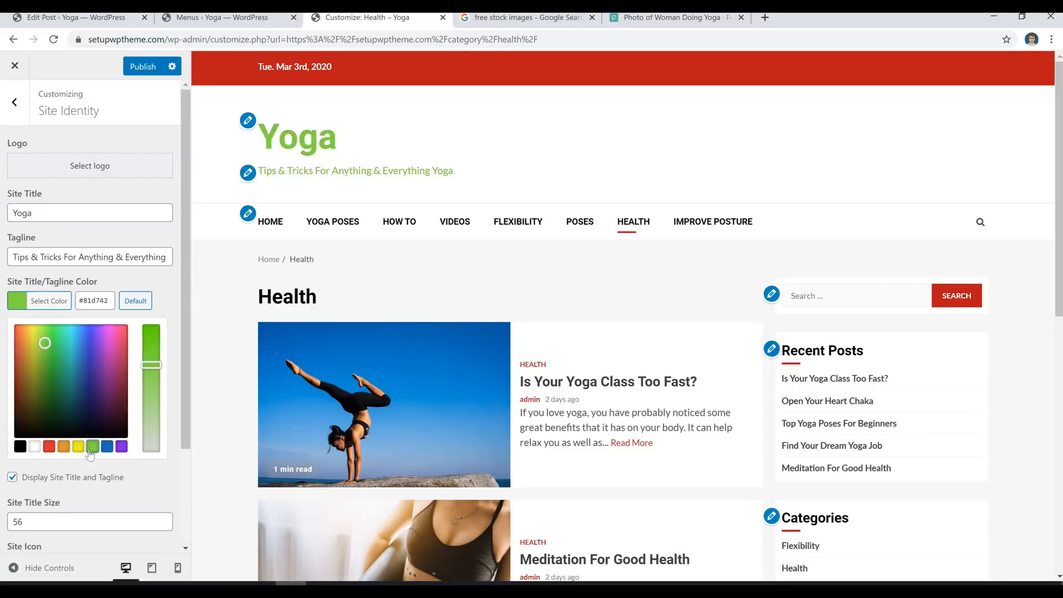
{"action": "left_click", "coordinate": [20, 446]}
{"action": "left_click", "coordinate": [14, 105]}
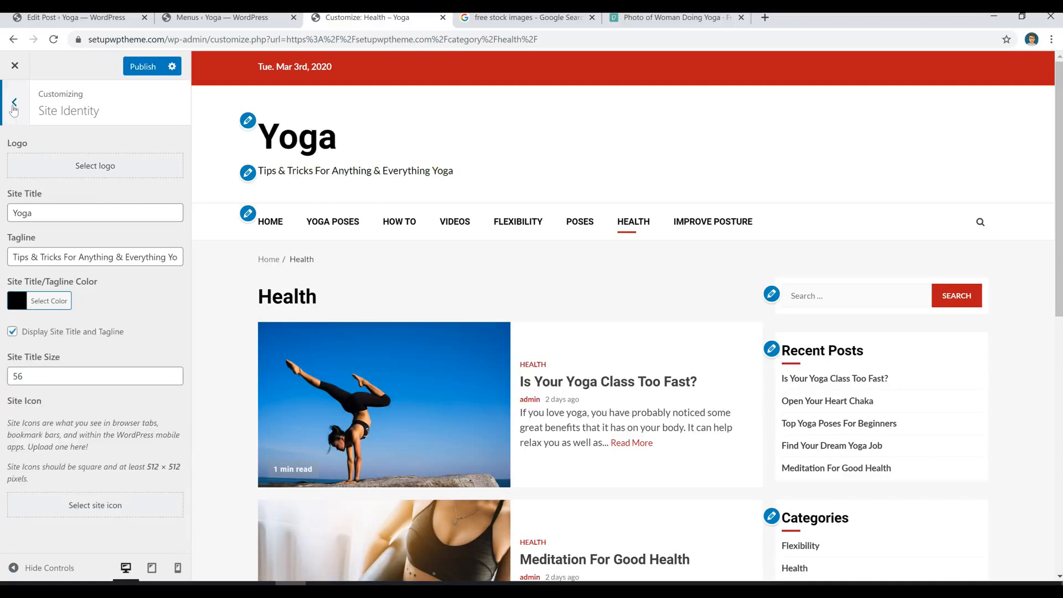
- Set the site's background color to the light gray #f9f9f9 and publish the change
{"action": "left_click", "coordinate": [73, 271]}
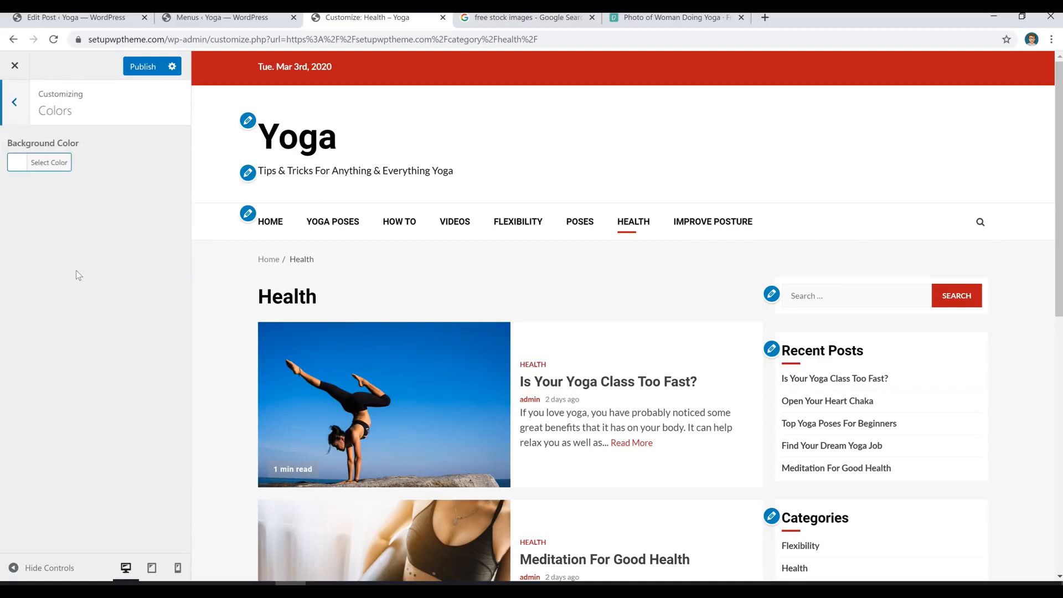
{"action": "left_click", "coordinate": [21, 168]}
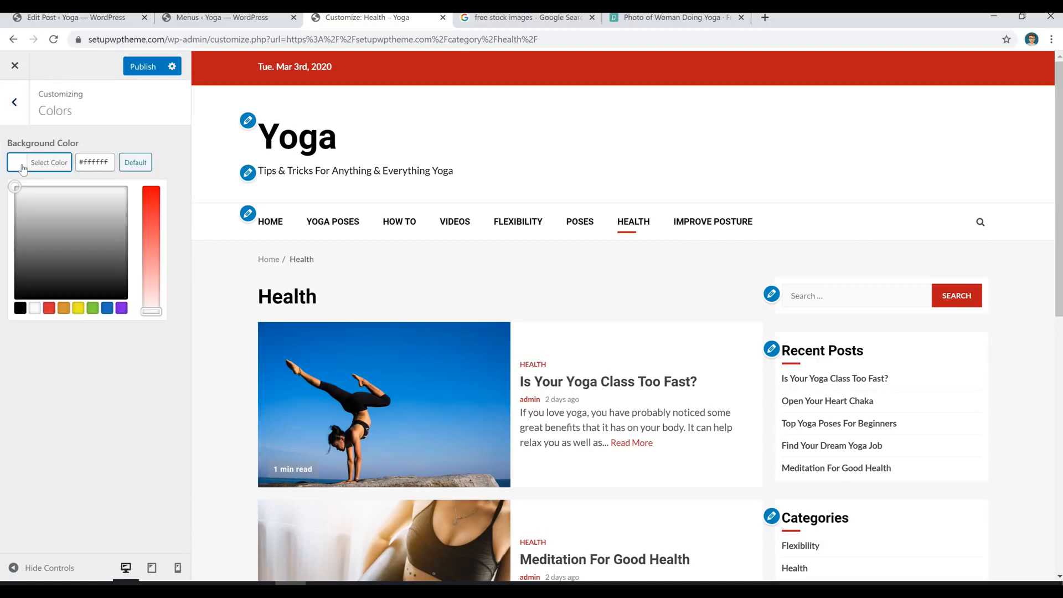
{"action": "left_click_drag", "start_coordinate": [41, 195], "coordinate": [22, 189]}
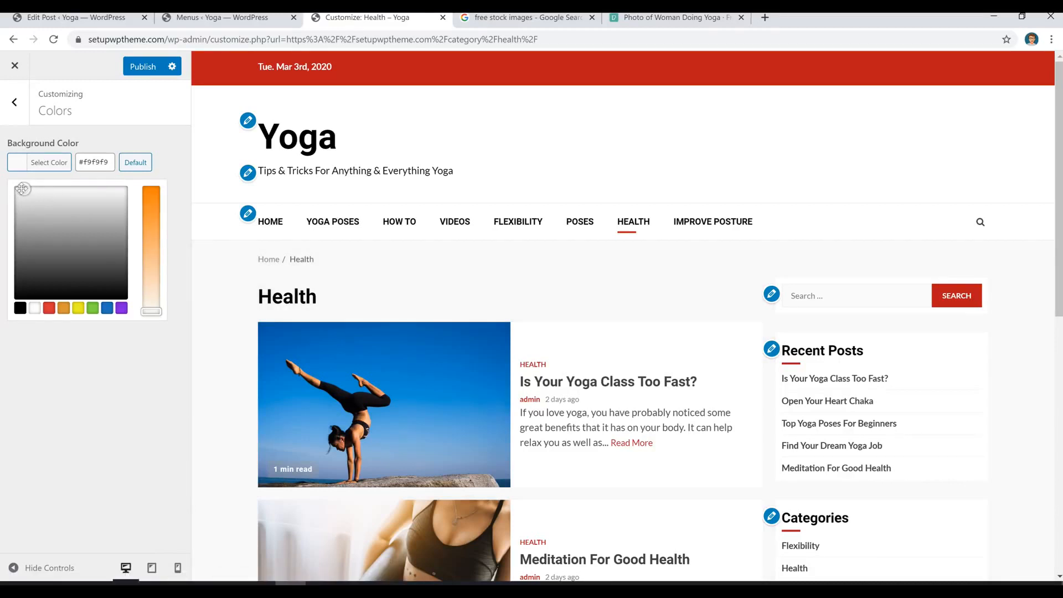
{"action": "left_click", "coordinate": [147, 71]}
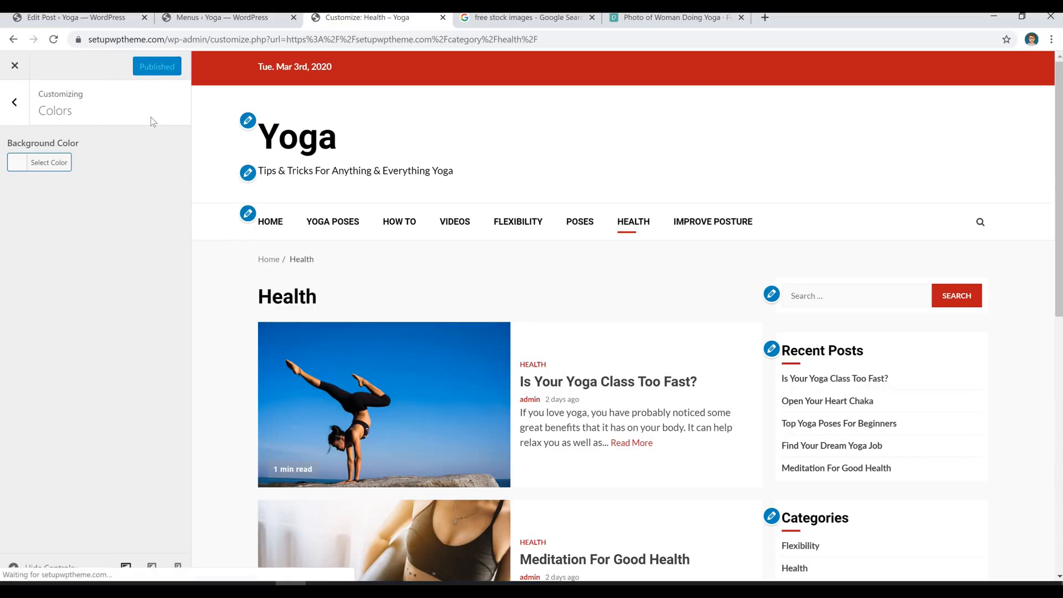
- Check the recommended header image size in the Header Image settings and the download size options for the yoga photo on Pexels
{"action": "left_click", "coordinate": [15, 104]}
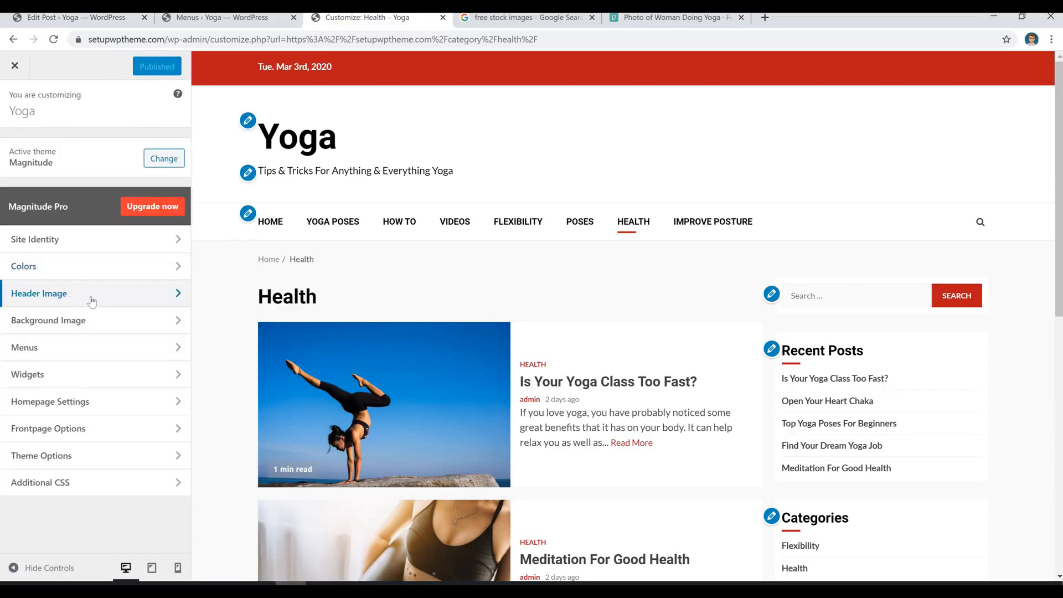
{"action": "left_click", "coordinate": [91, 300]}
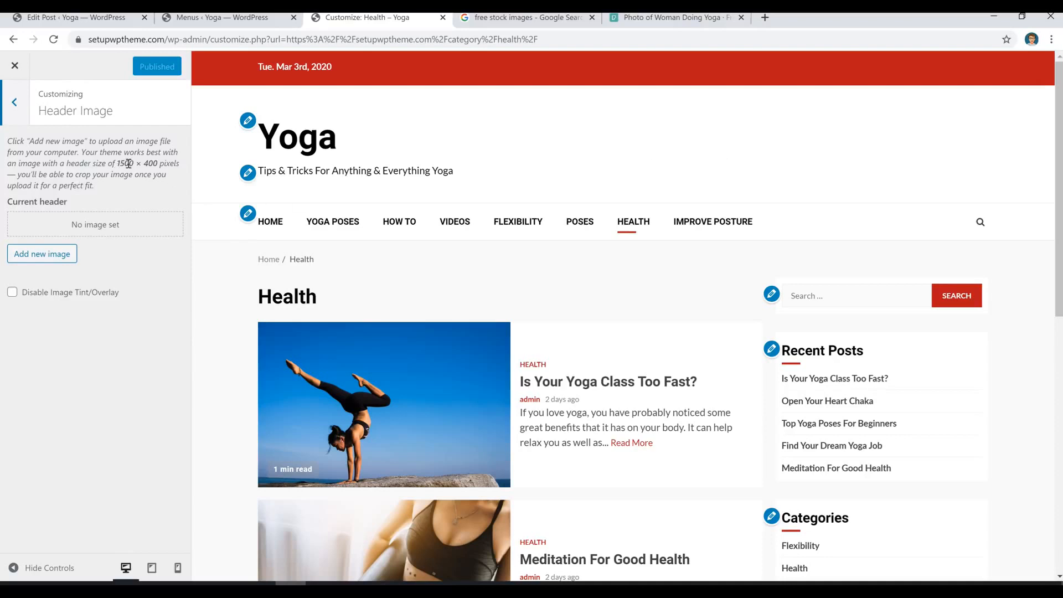
{"action": "left_click", "coordinate": [689, 20]}
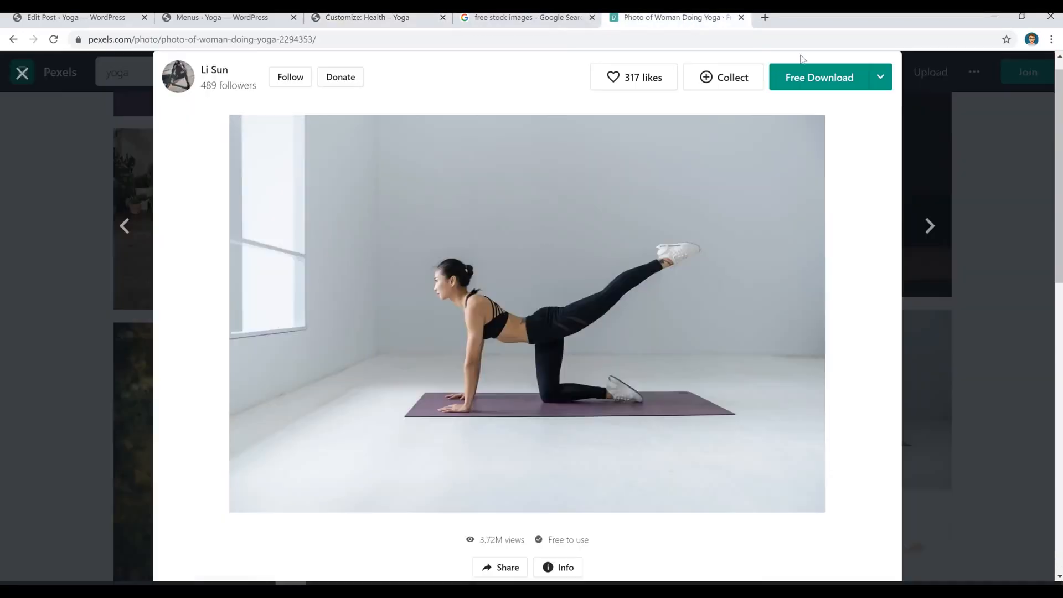
{"action": "left_click", "coordinate": [881, 78]}
{"action": "left_click", "coordinate": [881, 83]}
{"action": "left_click", "coordinate": [881, 83]}
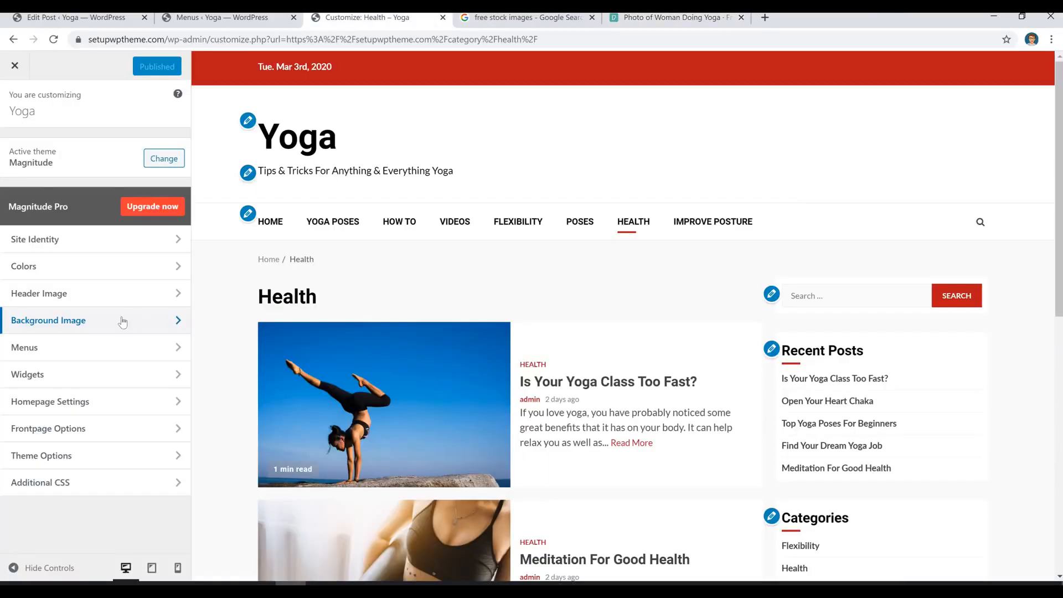
- Review the Background Image settings and the theme's Header Options for showing the date and social menu
{"action": "left_click", "coordinate": [133, 318]}
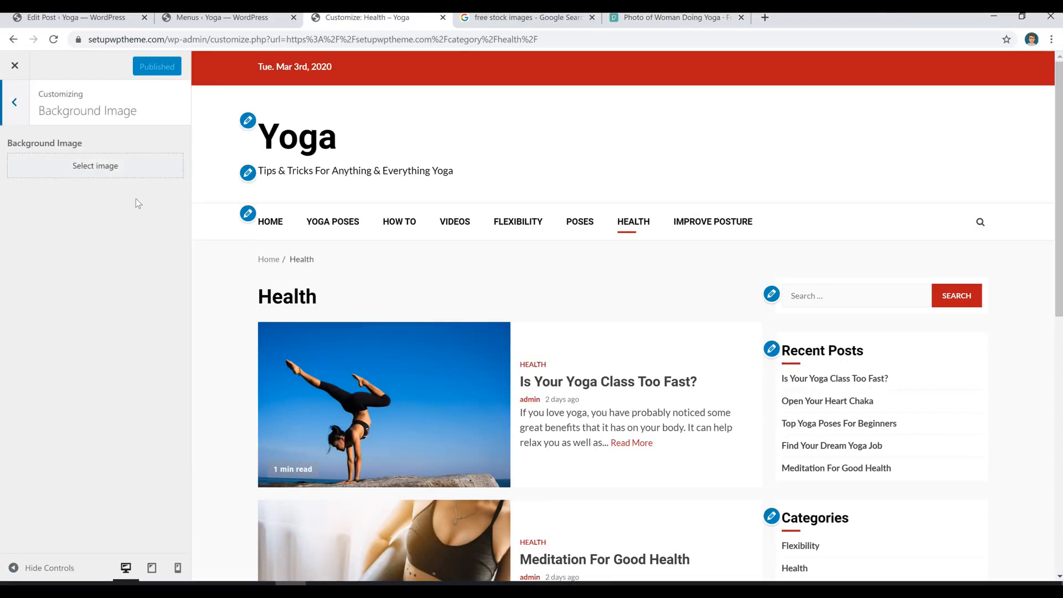
{"action": "left_click", "coordinate": [10, 111]}
{"action": "left_click", "coordinate": [136, 452]}
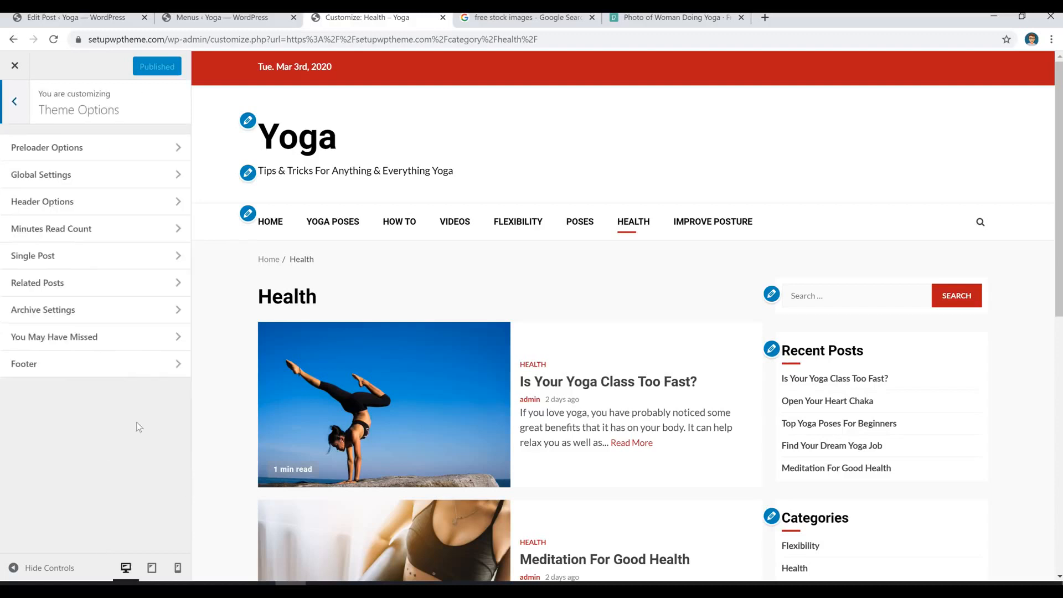
{"action": "left_click", "coordinate": [103, 204]}
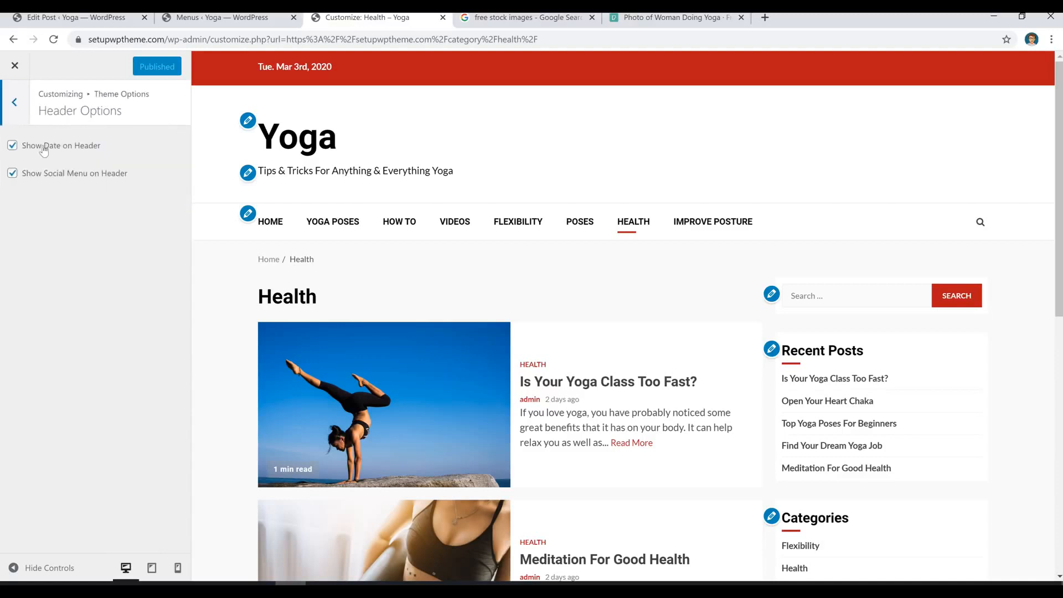
{"action": "left_click", "coordinate": [44, 146]}
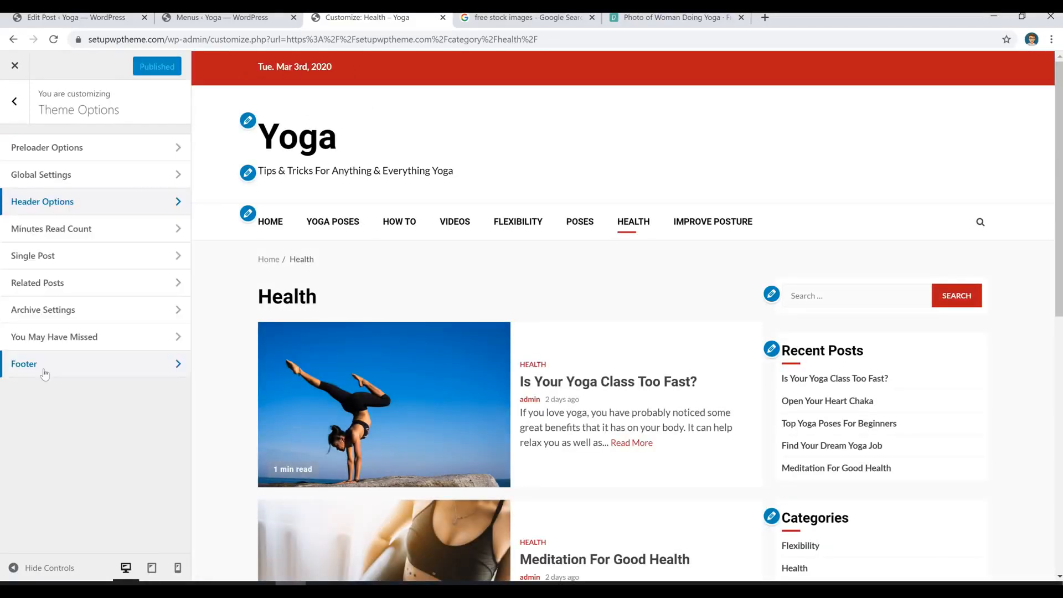
- Examine the theme's Footer options and the matching copyright line at the end of the site preview
{"action": "left_click", "coordinate": [85, 370]}
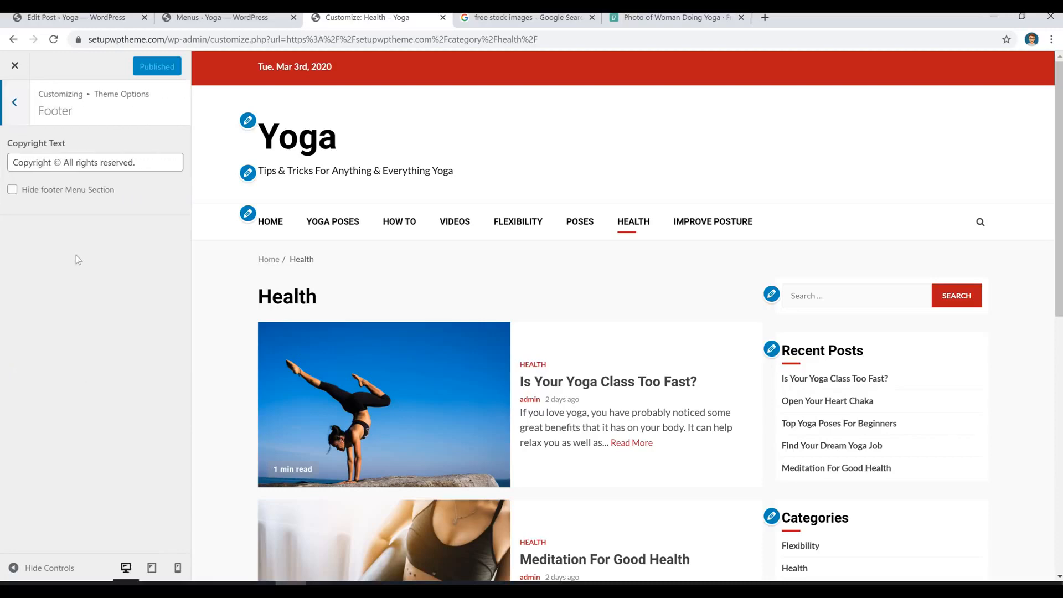
{"action": "scroll", "coordinate": [626, 313], "scroll_direction": "down", "scroll_amount": 1}
{"action": "scroll", "coordinate": [625, 313], "scroll_direction": "down", "scroll_amount": 9}
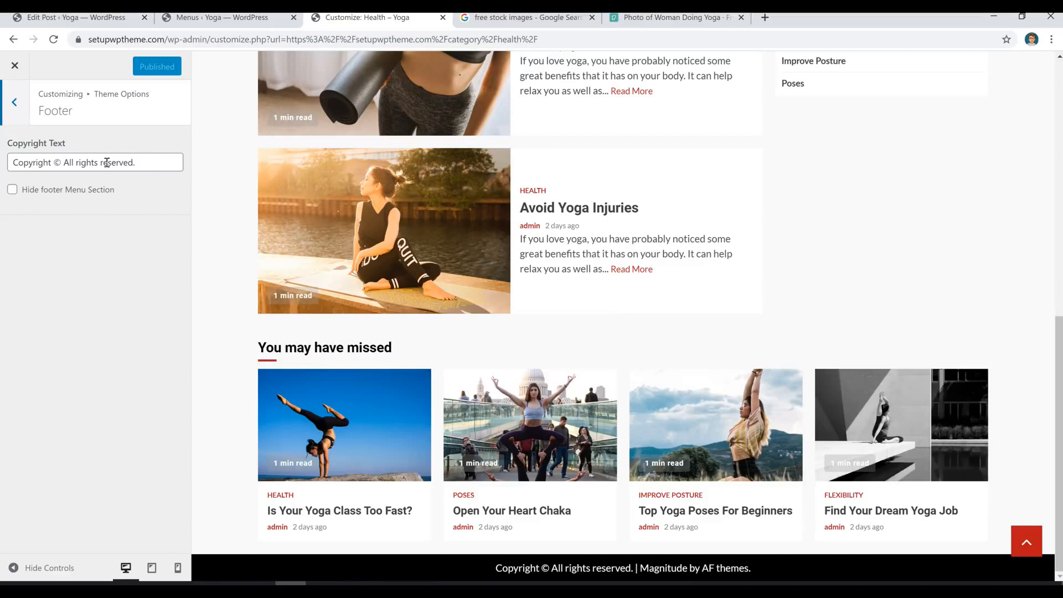
{"action": "left_click", "coordinate": [15, 102]}
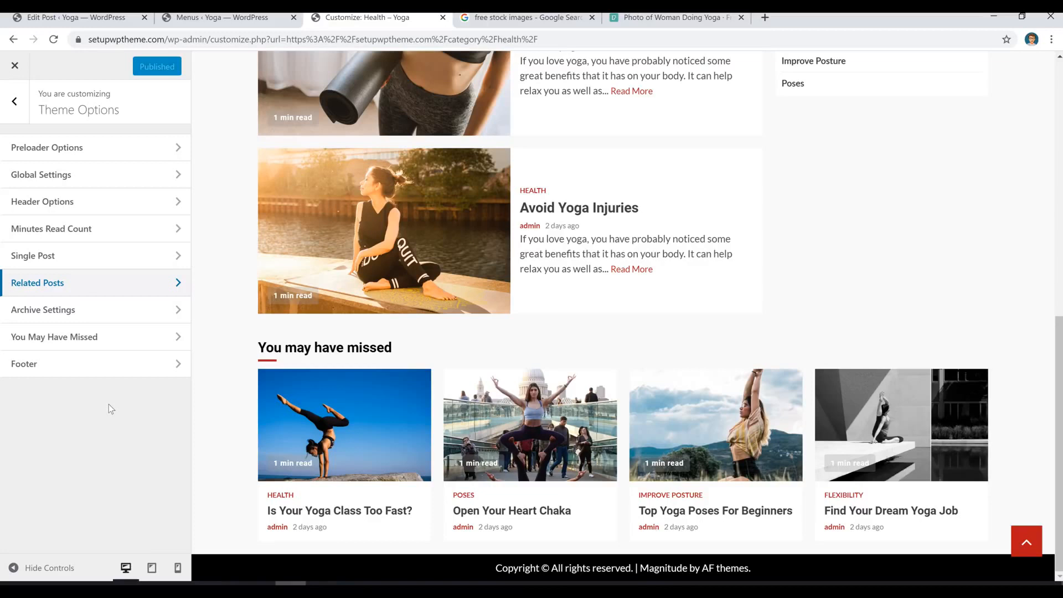
- Close the Customizer and look through the posts and sidebar on the live Yoga home page
{"action": "left_click", "coordinate": [16, 65]}
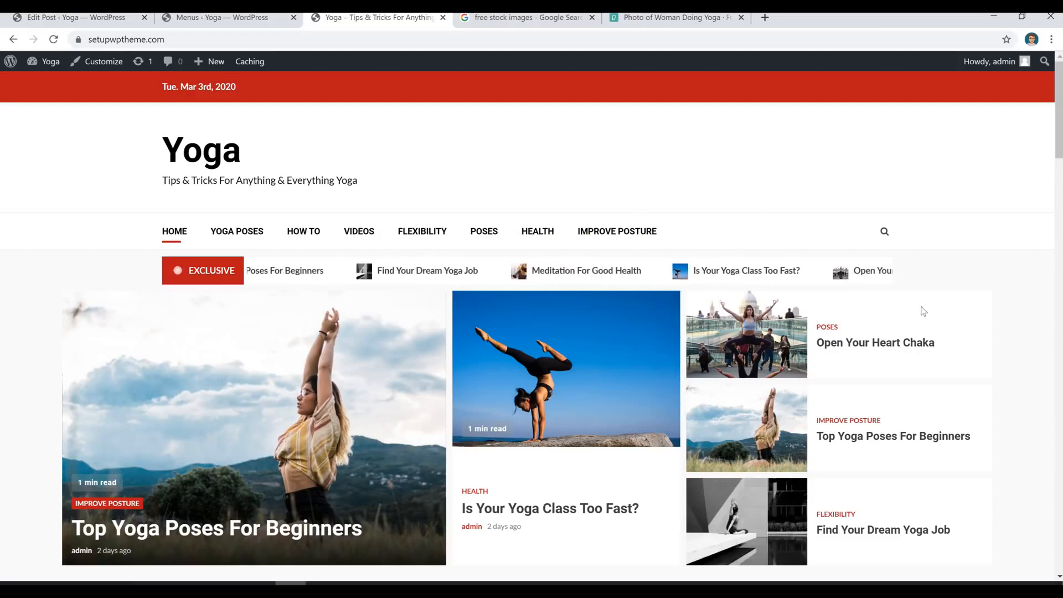
{"action": "scroll", "coordinate": [922, 311], "scroll_direction": "down", "scroll_amount": 12}
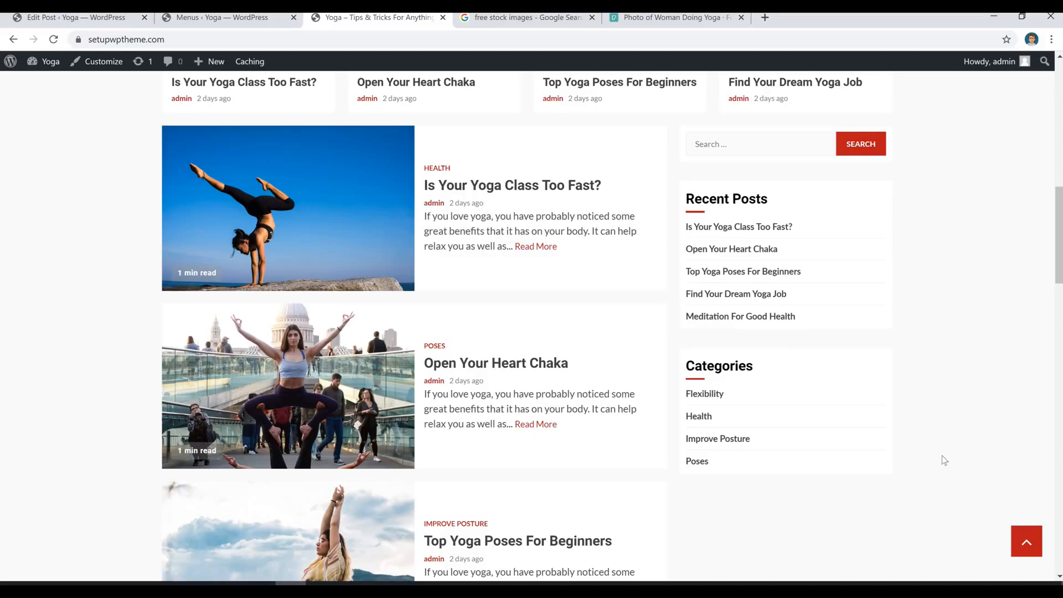
{"action": "scroll", "coordinate": [955, 447], "scroll_direction": "up", "scroll_amount": 10}
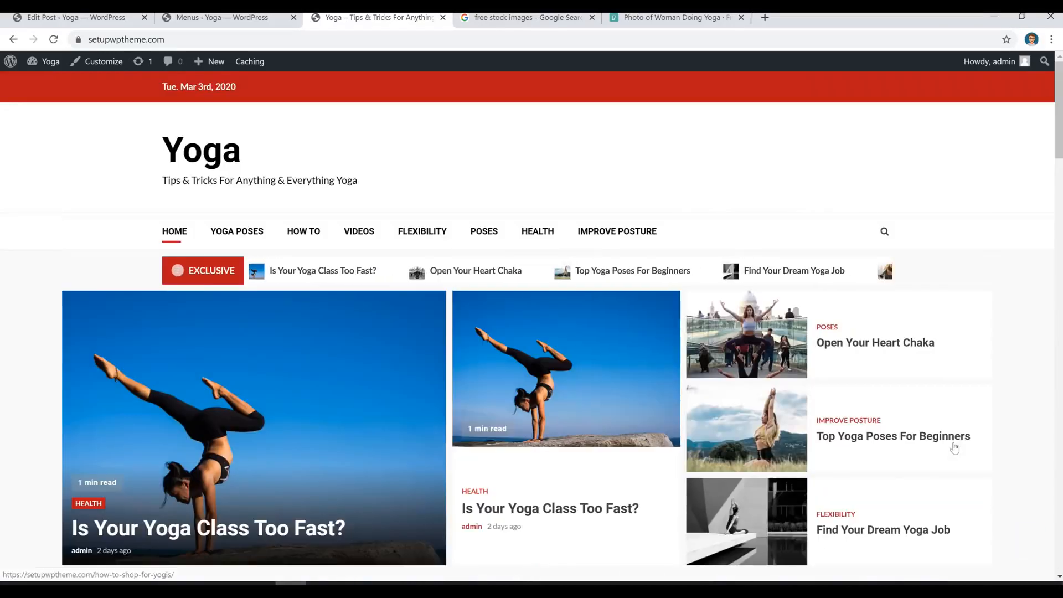